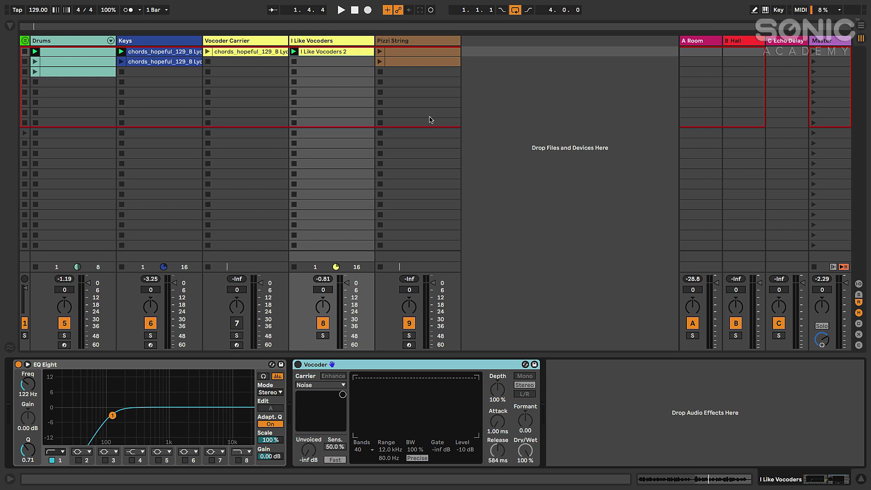
# Turn on the Vocoder on the I Like Vocoders track and stop the playing Keys and Drums clips.
pyautogui.click(300, 365)
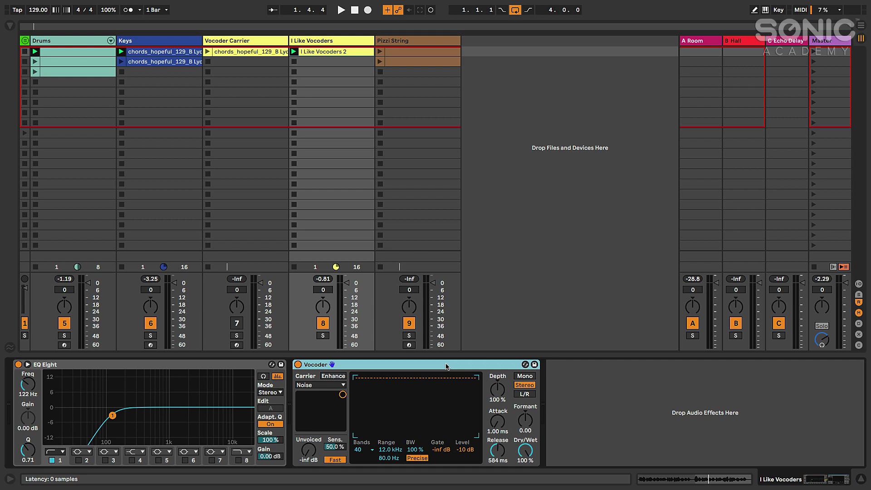
pyautogui.click(340, 52)
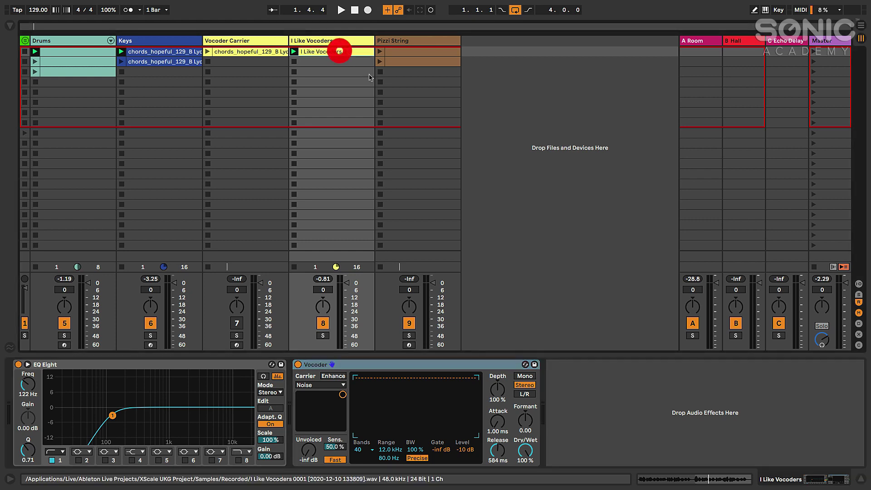
pyautogui.click(121, 72)
pyautogui.click(35, 82)
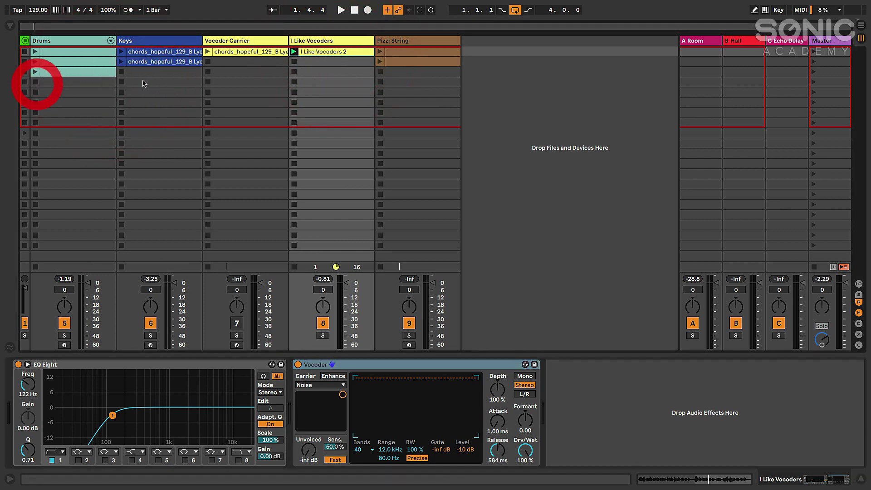
# Bypass the Vocoder to hear the I Like Vocoders 2 clip dry, stop the clip, and re-enable the Vocoder.
pyautogui.click(332, 51)
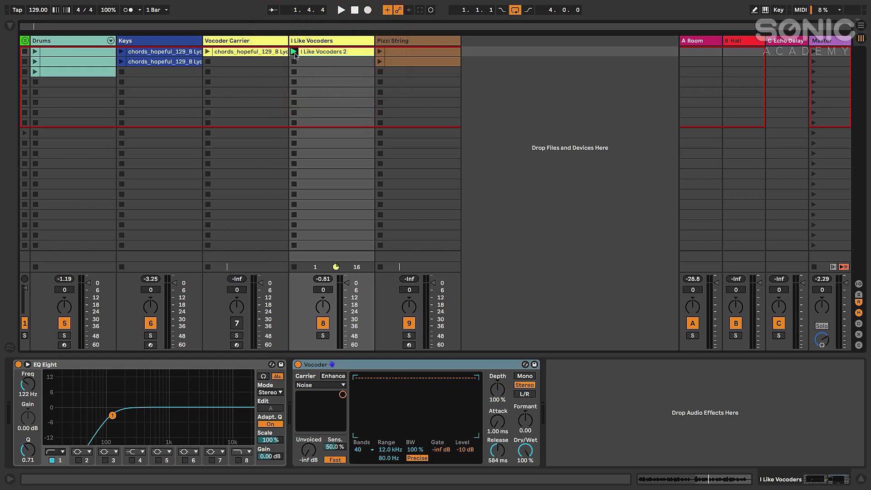
pyautogui.click(316, 53)
pyautogui.click(309, 52)
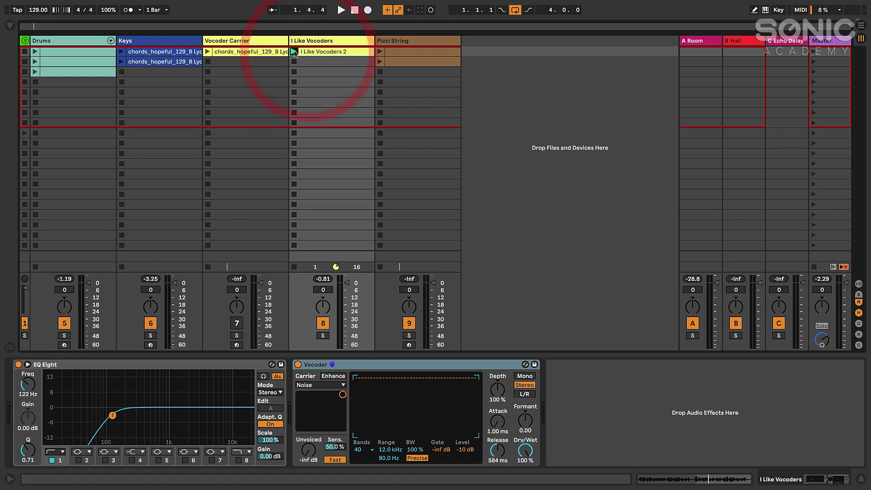
pyautogui.click(298, 365)
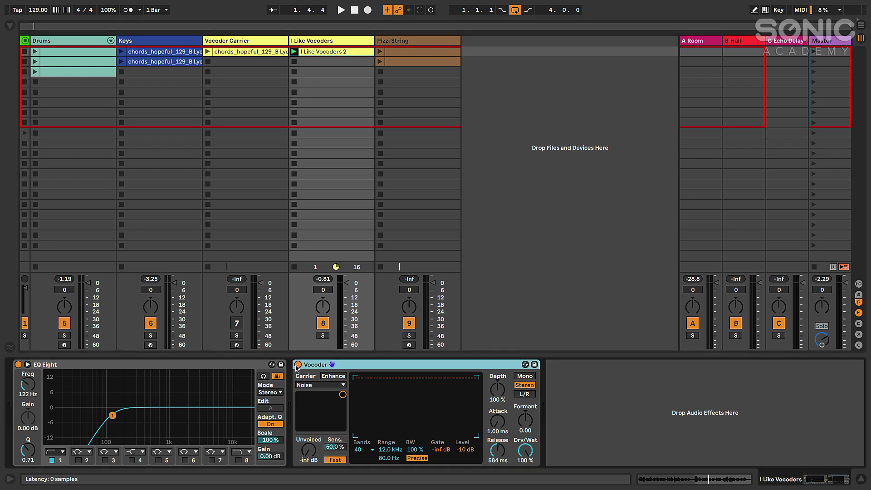
pyautogui.click(293, 51)
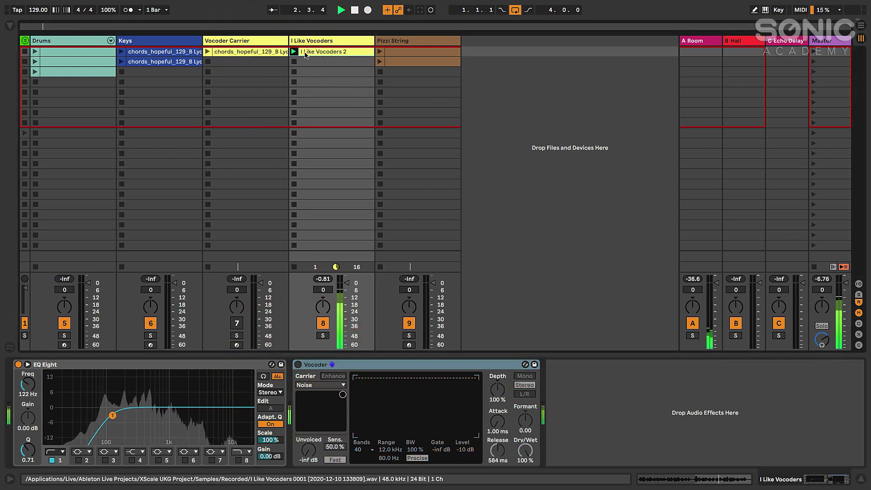
pyautogui.click(294, 61)
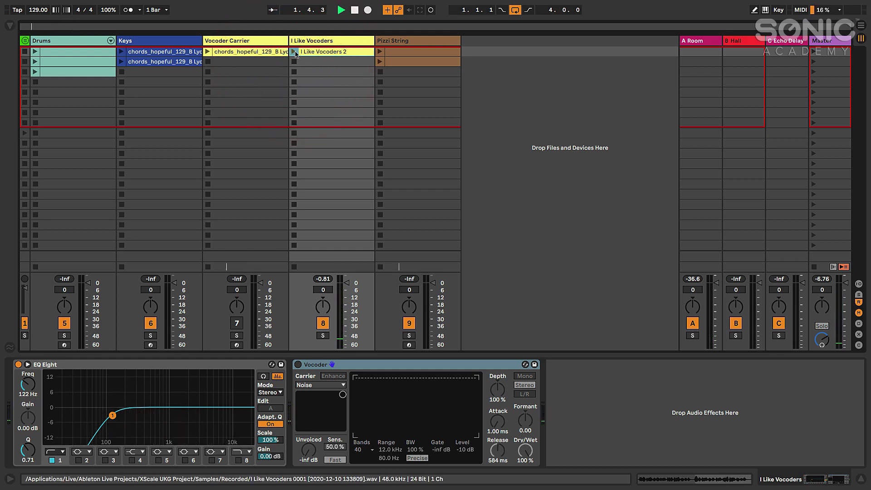
pyautogui.click(298, 365)
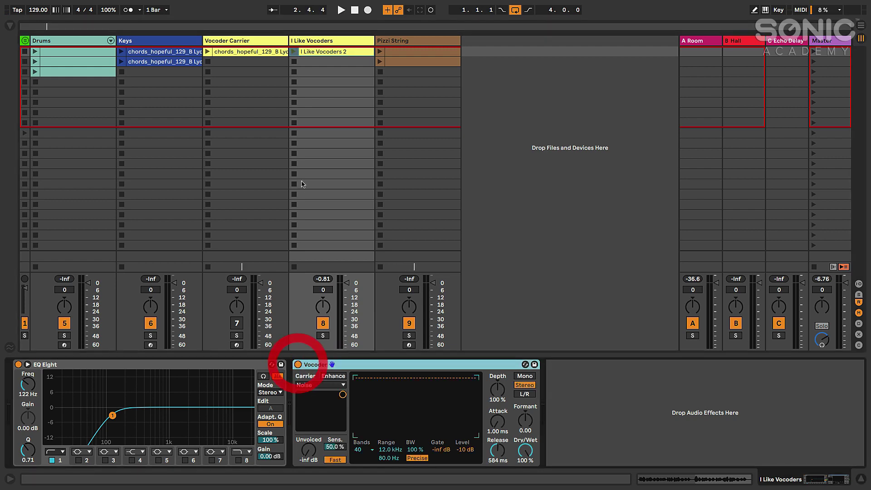
pyautogui.click(355, 10)
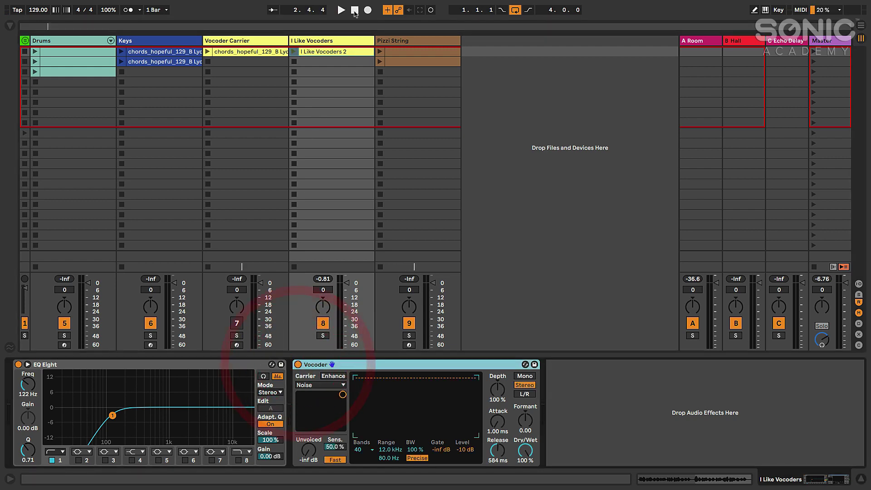
# Look up the Vocoder in the browser's Reverb & Resonance audio effects folder, and close the browser.
pyautogui.click(10, 25)
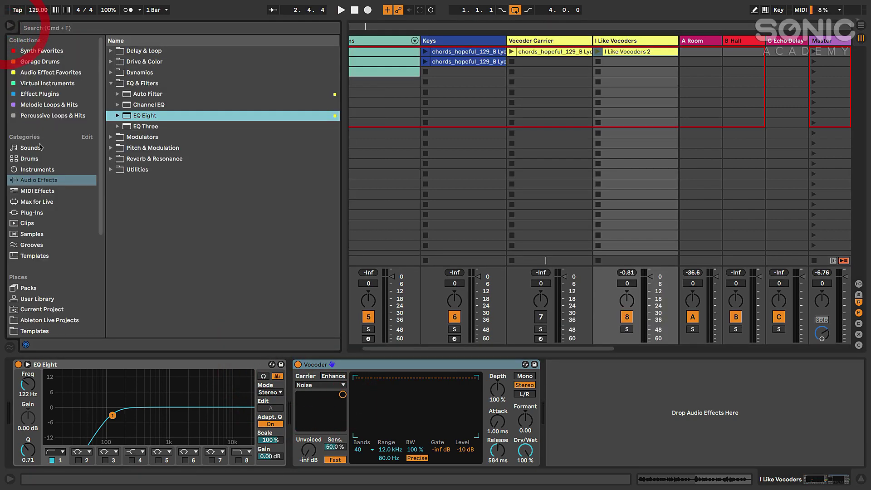
pyautogui.click(111, 84)
pyautogui.click(110, 105)
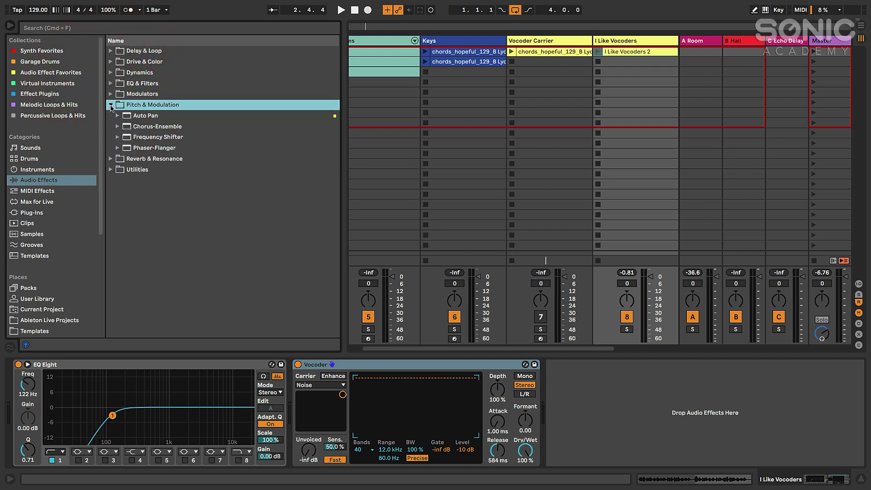
pyautogui.click(112, 158)
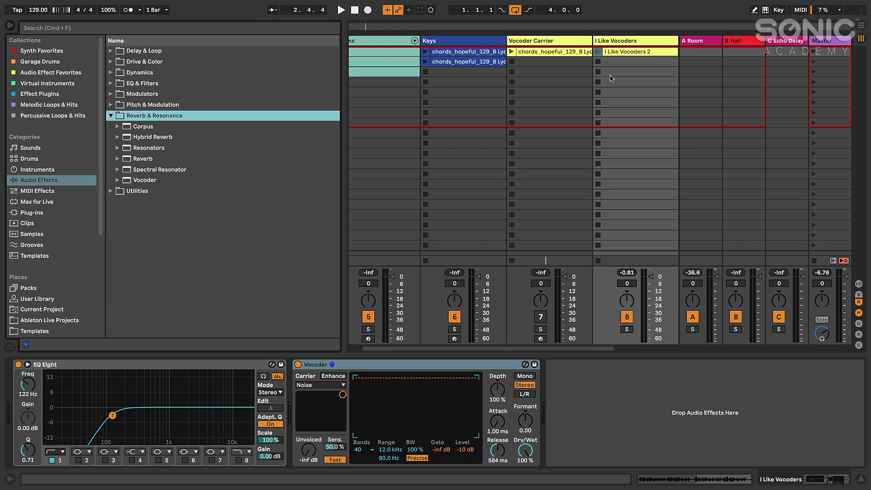
pyautogui.click(9, 25)
# Set the Vocoder's bands to 20 and reset the device by hot-swapping in the default Vocoder.
pyautogui.click(333, 366)
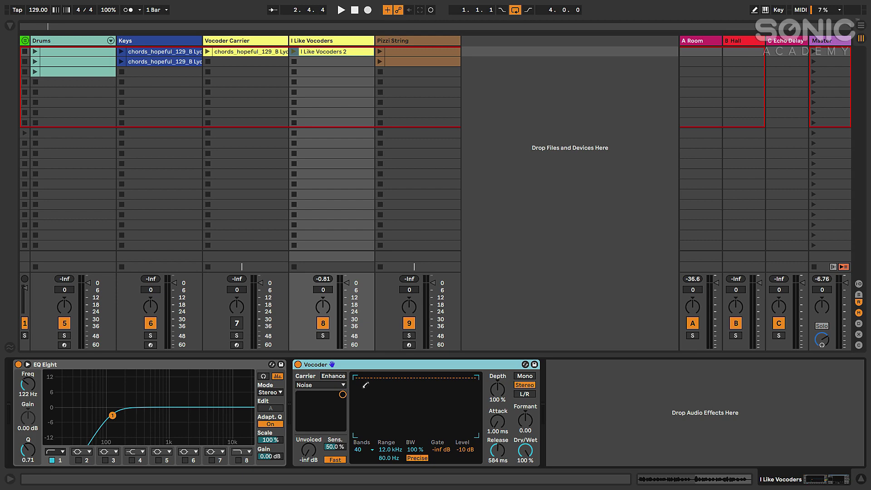
pyautogui.click(359, 448)
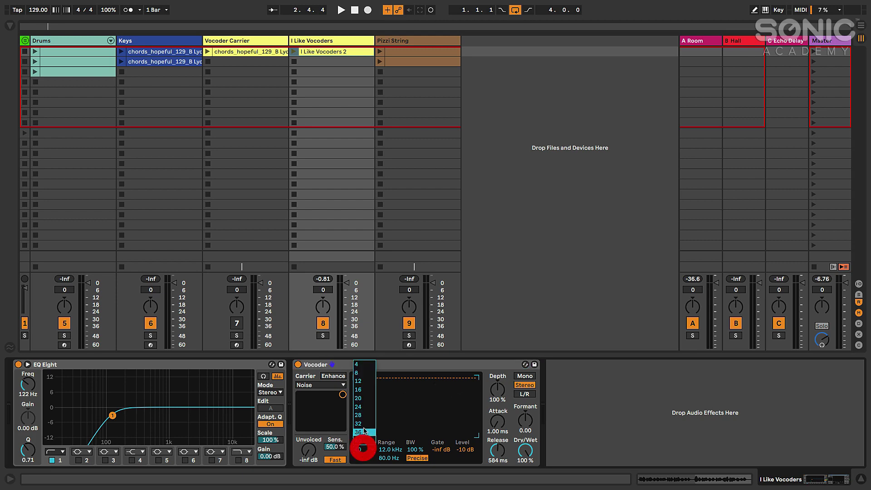
pyautogui.click(362, 397)
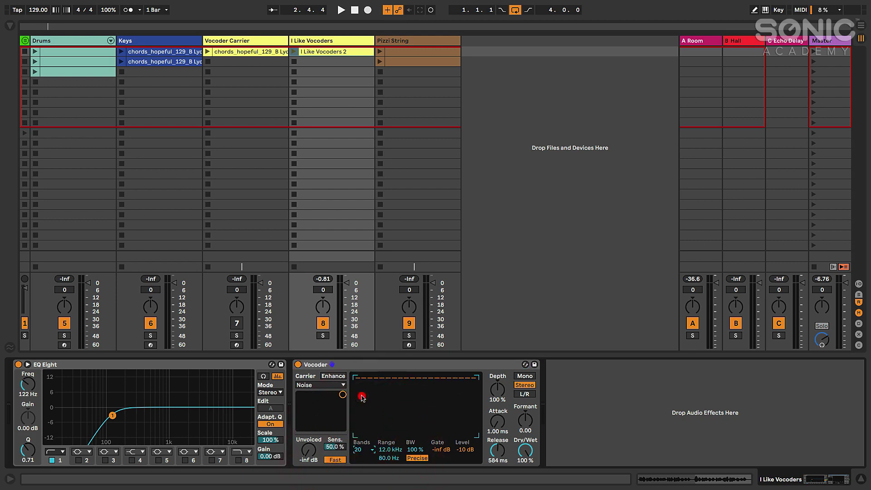
pyautogui.click(525, 364)
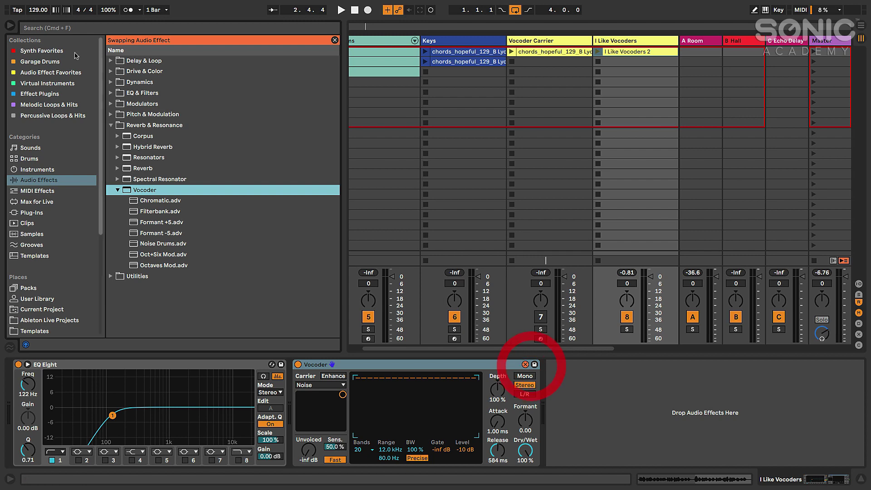
pyautogui.doubleClick(136, 190)
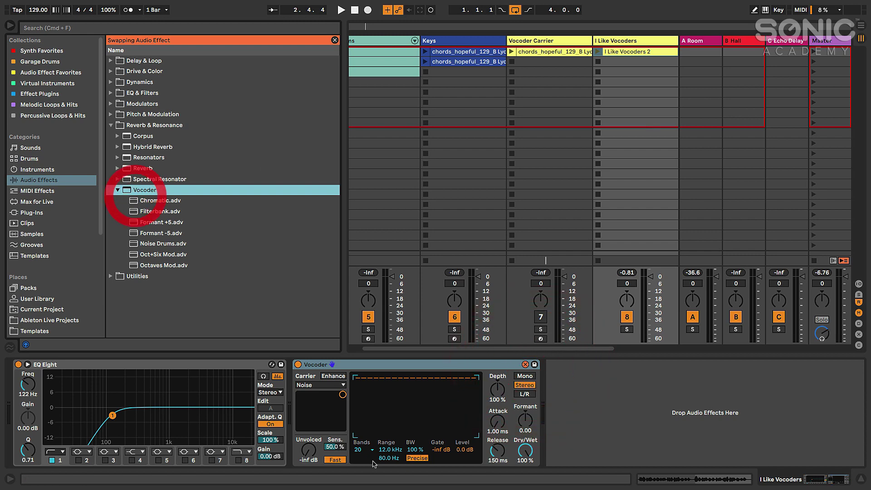
pyautogui.click(335, 40)
pyautogui.click(9, 25)
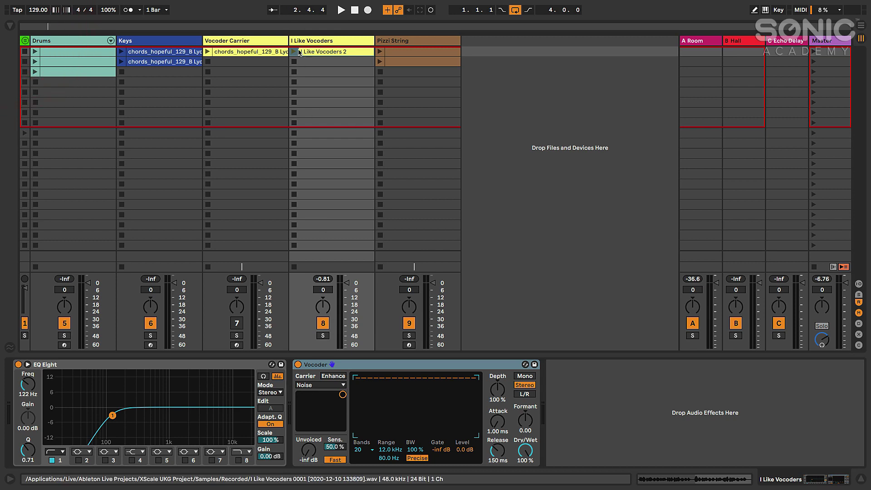
# Set the Vocoder's carrier to Modulator and audition the I Like Vocoders 2 clip.
pyautogui.click(308, 388)
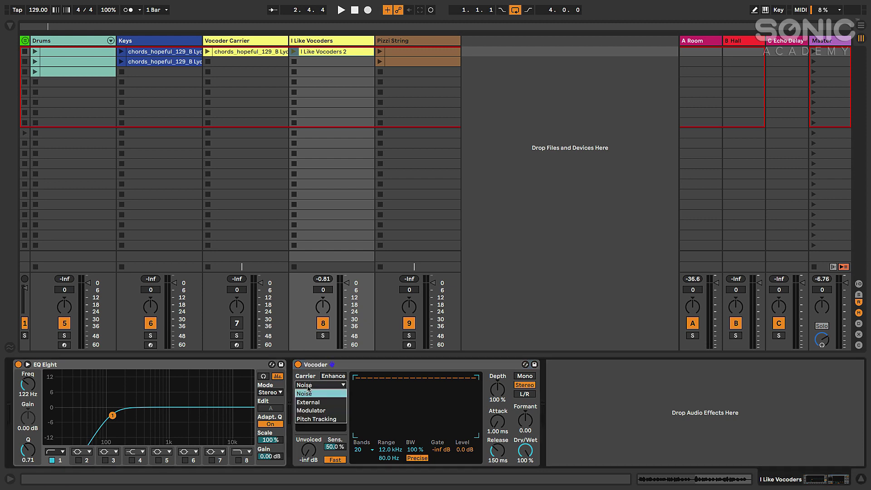
pyautogui.click(311, 410)
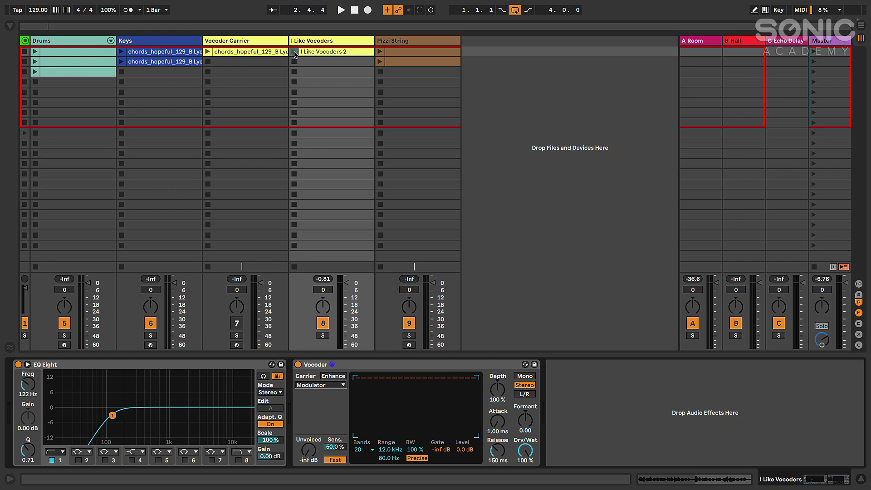
pyautogui.click(294, 52)
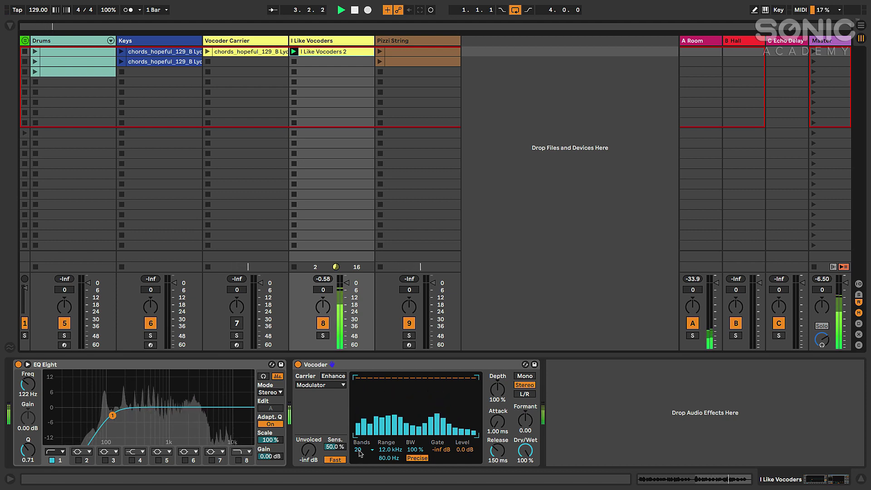
pyautogui.press('space')
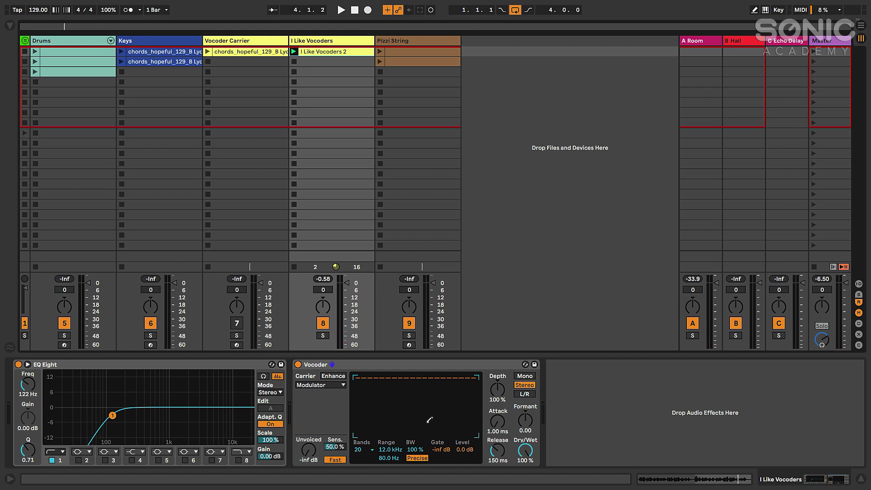
# Try the Vocoder with 12 bands and with 40 bands while playing the vocal clip.
pyautogui.click(365, 450)
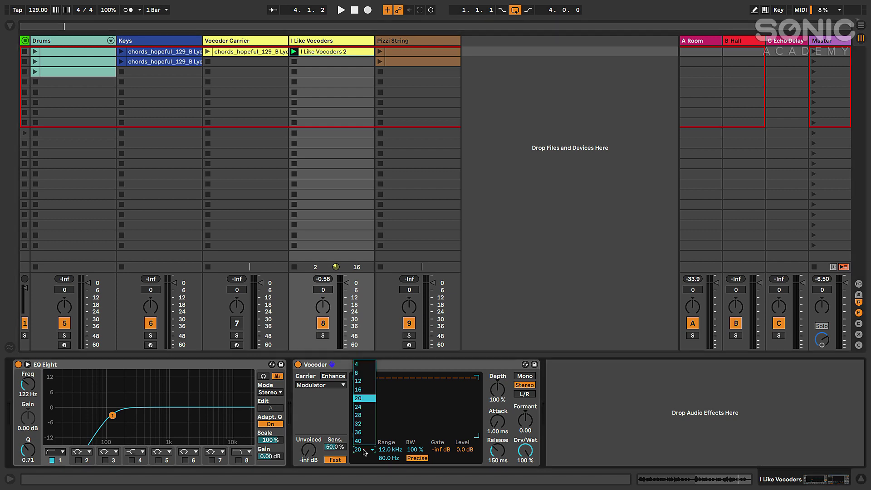
pyautogui.click(366, 382)
pyautogui.press('space')
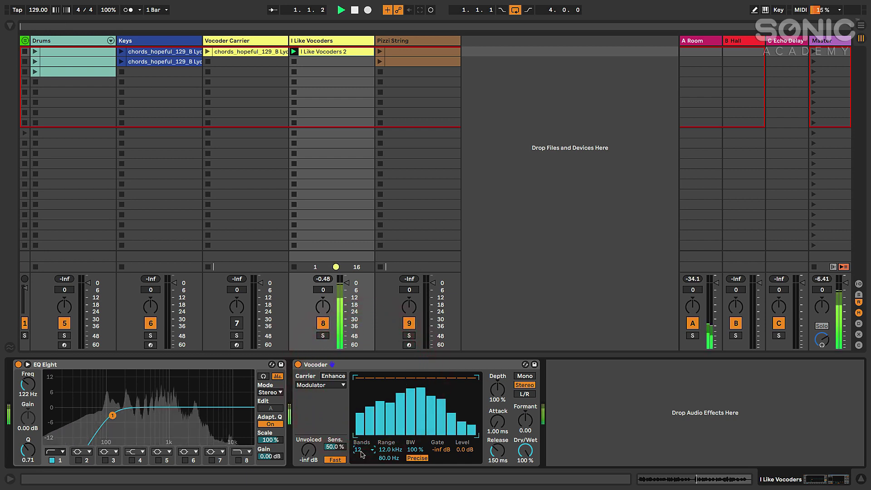
pyautogui.click(362, 454)
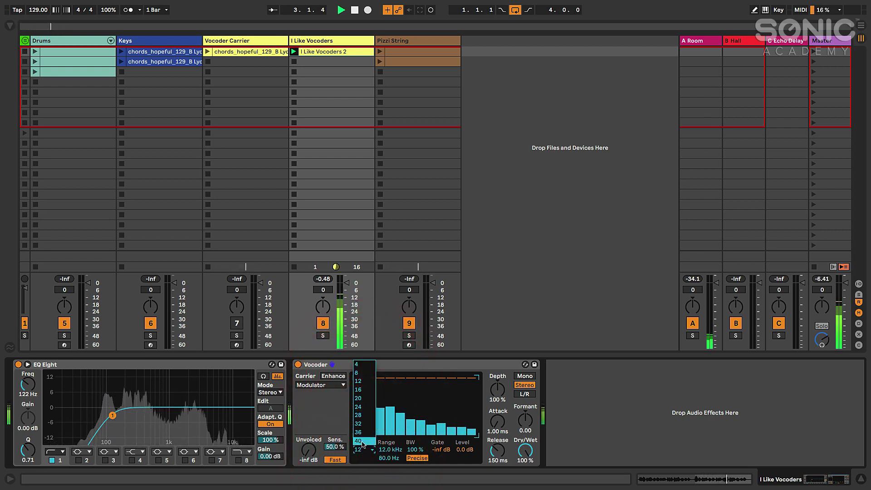
pyautogui.click(363, 441)
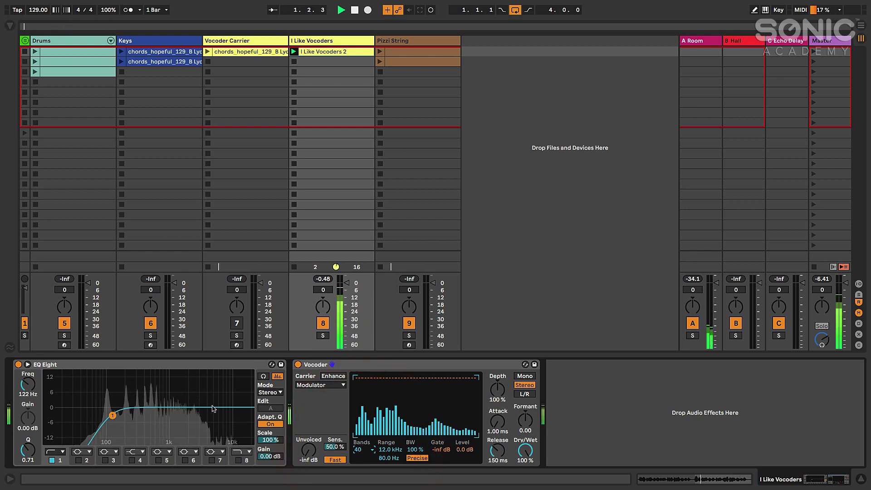
pyautogui.press('space')
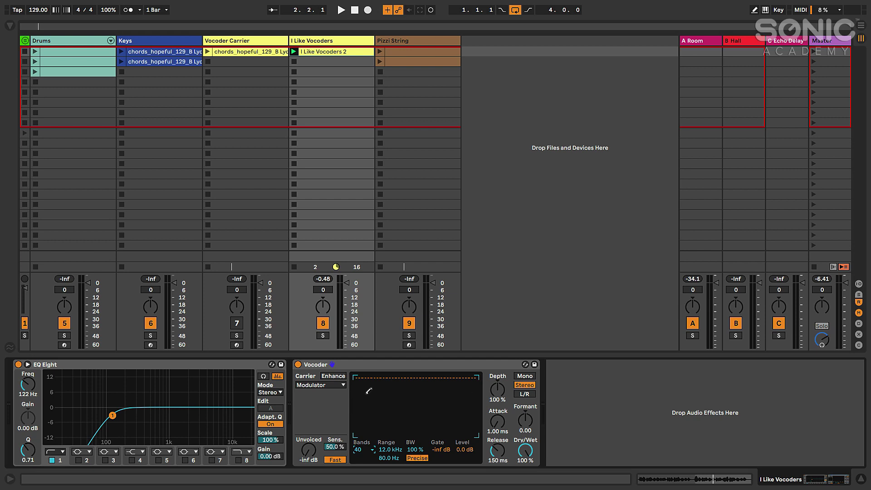
# Set the Vocoder's bands to 20 and start playback of the vocal clip.
pyautogui.click(363, 451)
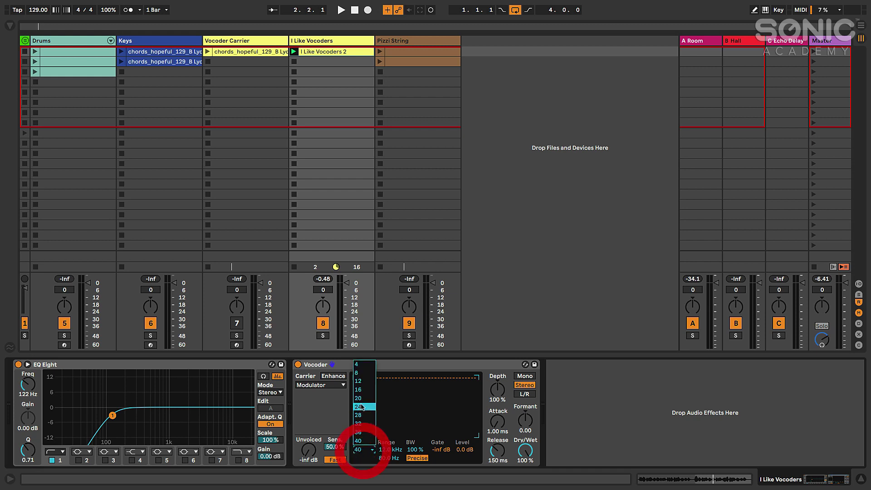
pyautogui.click(359, 398)
pyautogui.press('space')
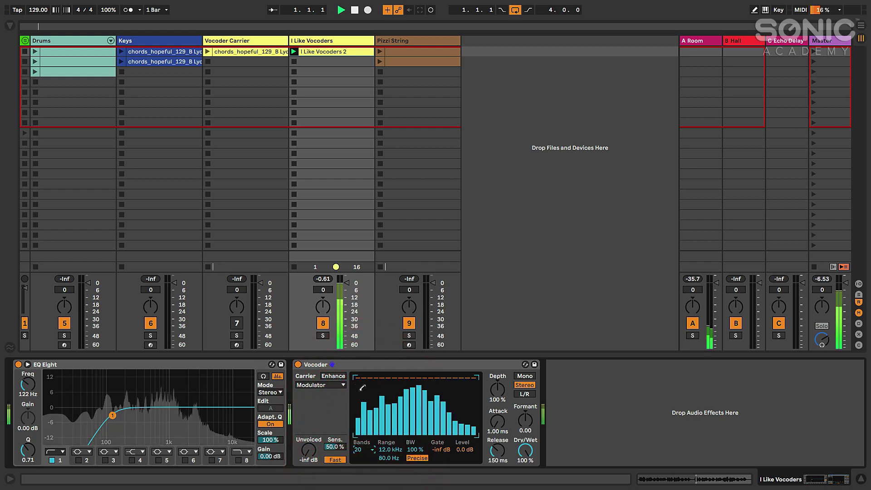
# Try lowering the levels of the low-frequency bands in the Vocoder's filter bank during playback, and stop playback.
pyautogui.moveTo(358, 418)
pyautogui.mouseDown()
pyautogui.moveTo(402, 407)
pyautogui.moveTo(413, 422)
pyautogui.mouseUp()
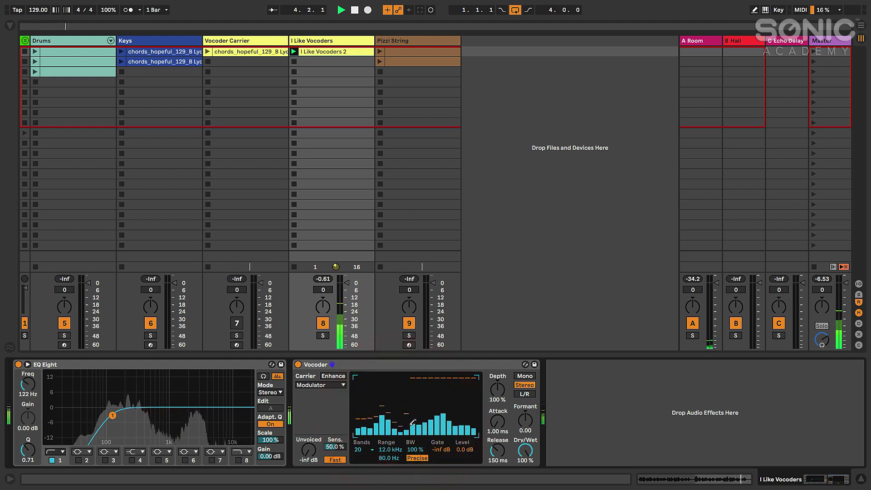
pyautogui.click(408, 415)
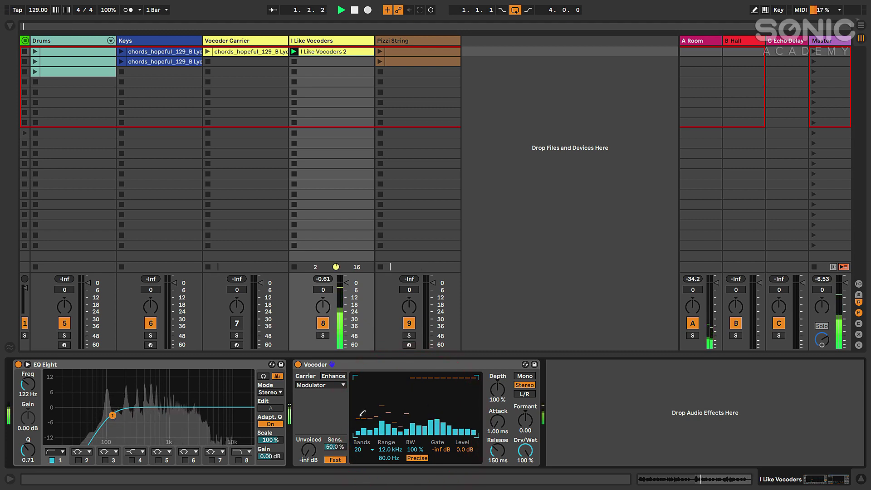
pyautogui.press('space')
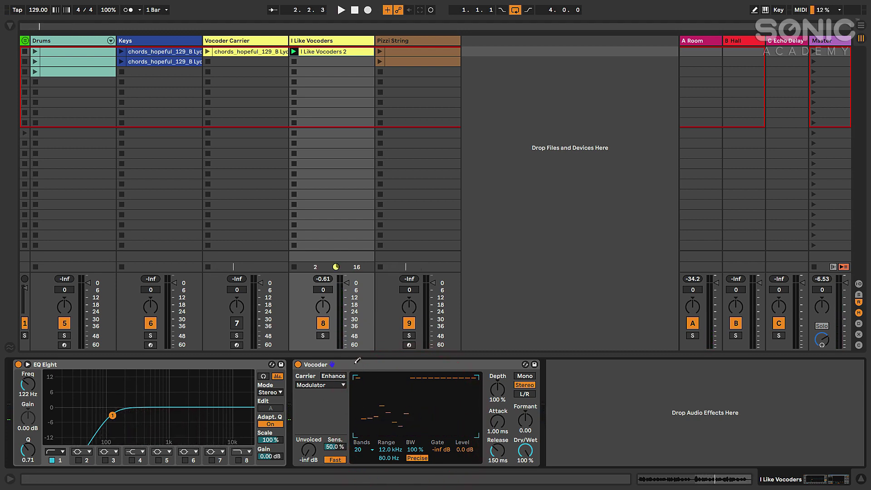
# Restore the Vocoder's lowered bands to full level and audition the vocal clip.
pyautogui.click(408, 364)
pyautogui.press('space')
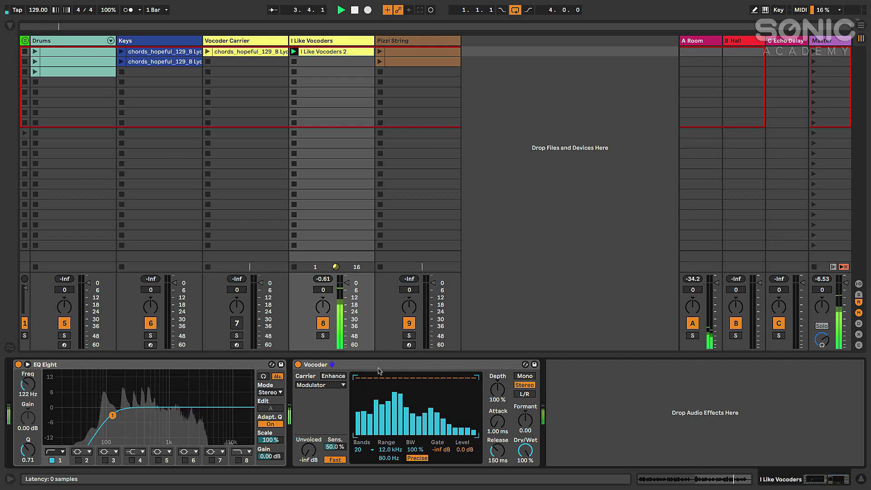
pyautogui.press('space')
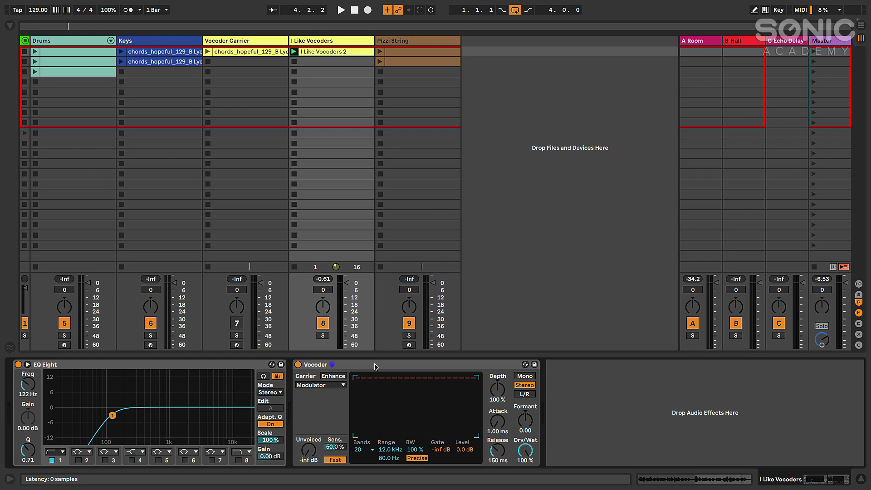
pyautogui.click(375, 365)
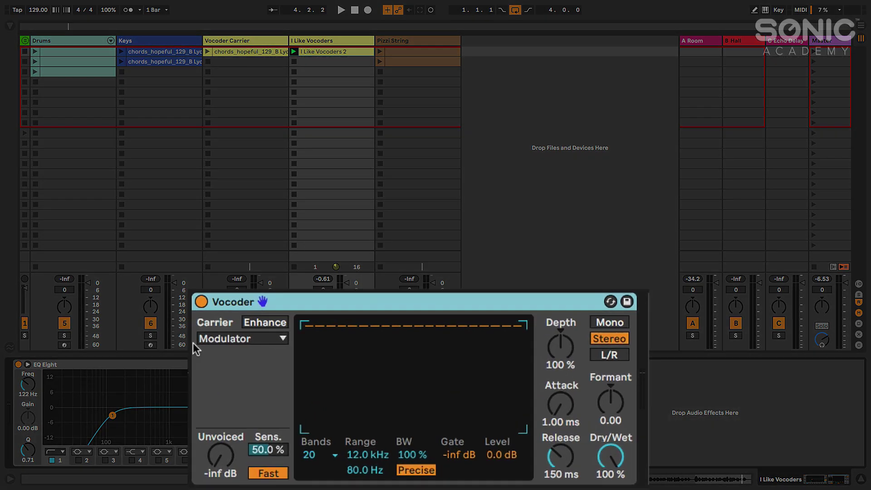
pyautogui.click(232, 339)
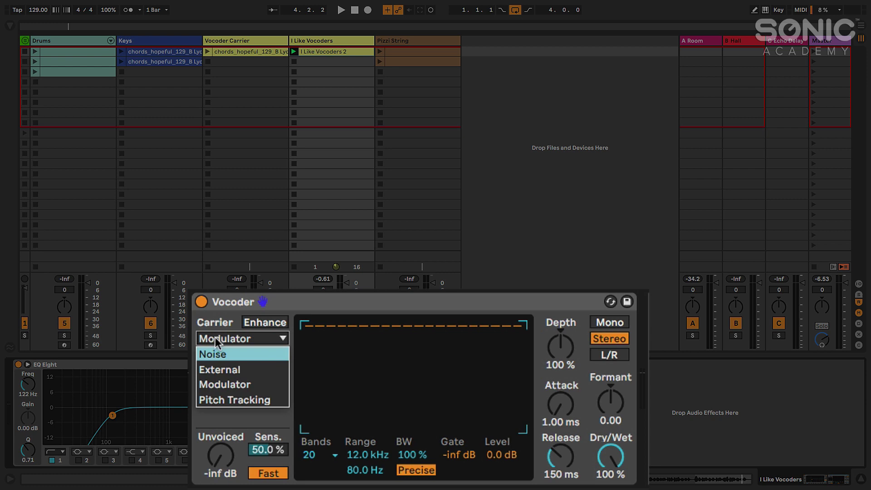
pyautogui.click(215, 338)
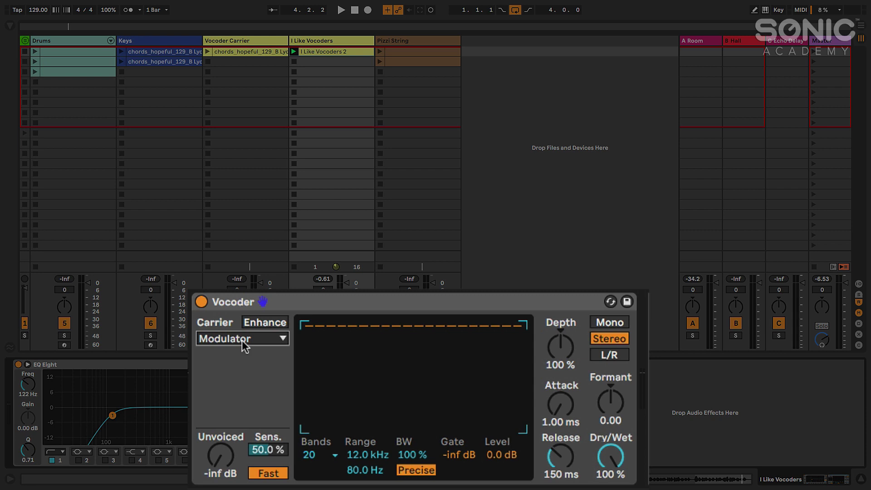
pyautogui.click(241, 342)
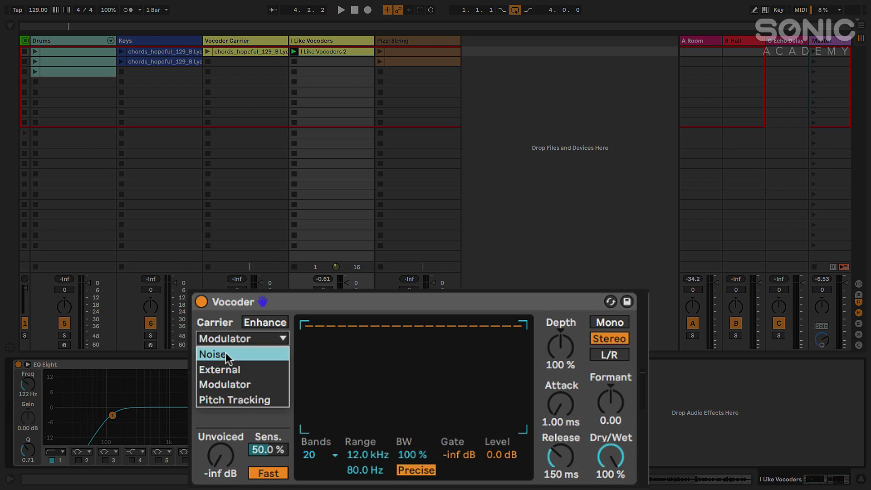
pyautogui.click(268, 304)
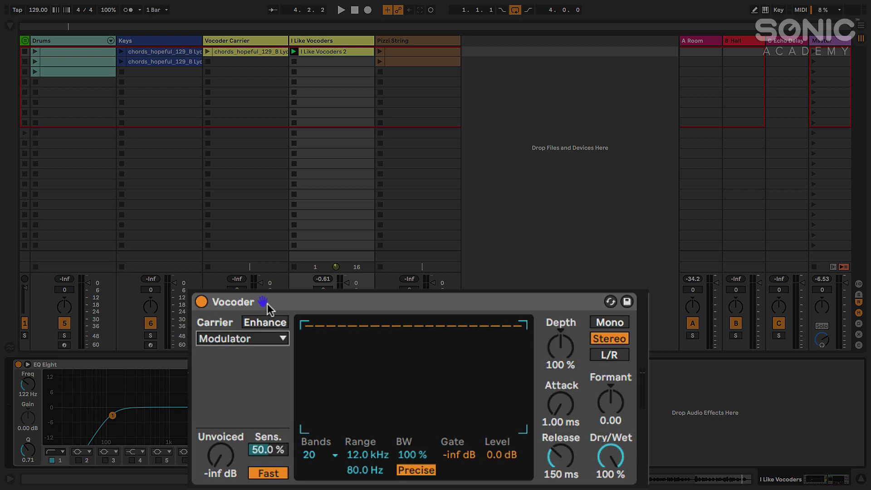
pyautogui.click(263, 304)
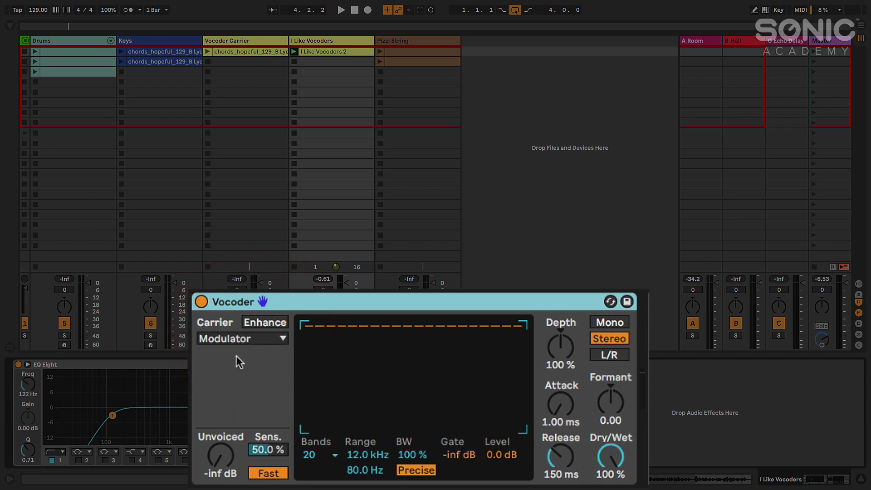
# Try the Noise carrier in the Vocoder and audition the vocal clip, stopping playback at the end.
pyautogui.click(233, 341)
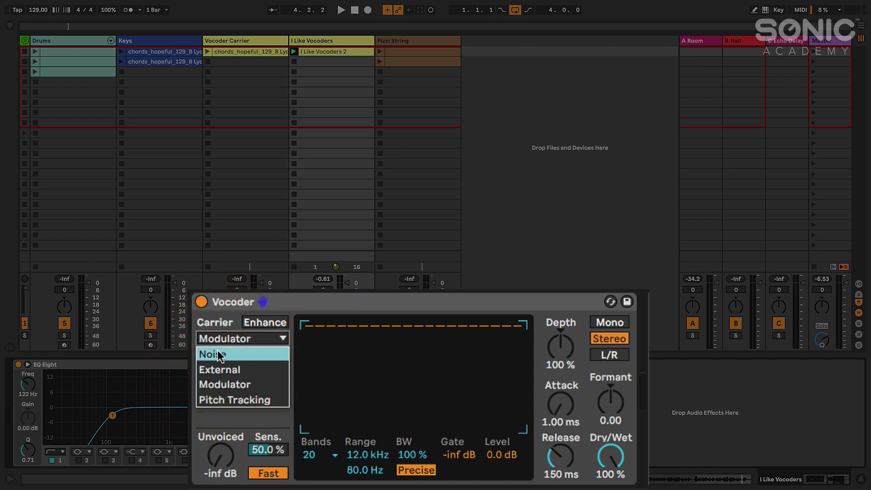
pyautogui.click(224, 359)
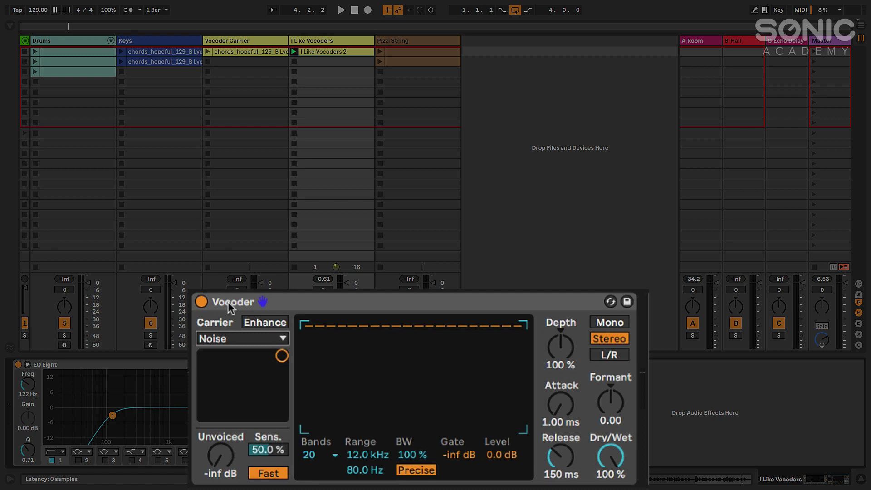
pyautogui.press('space')
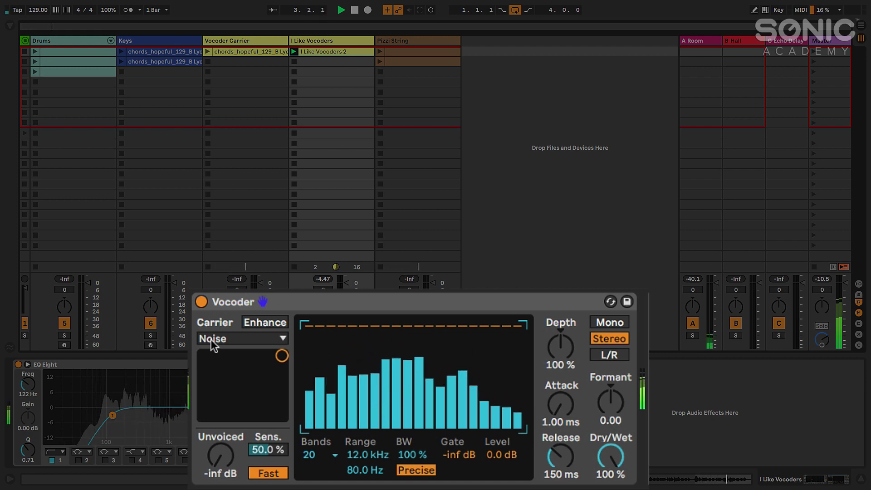
pyautogui.click(287, 298)
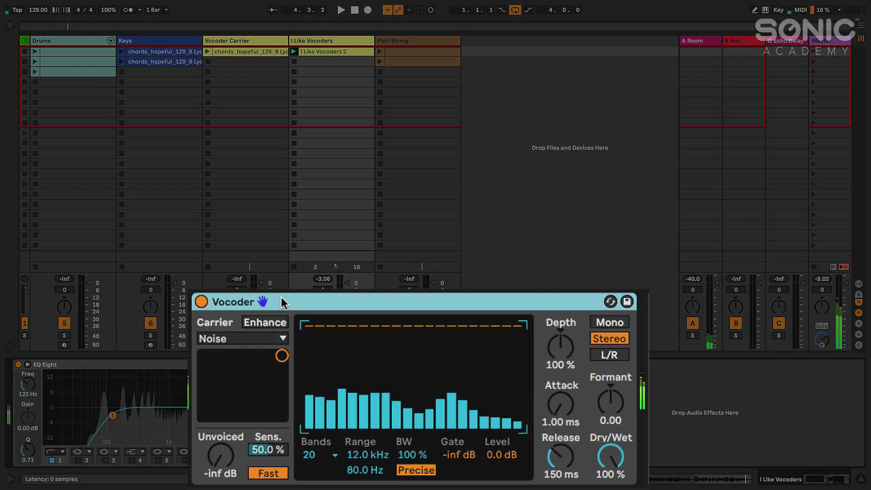
pyautogui.press('space')
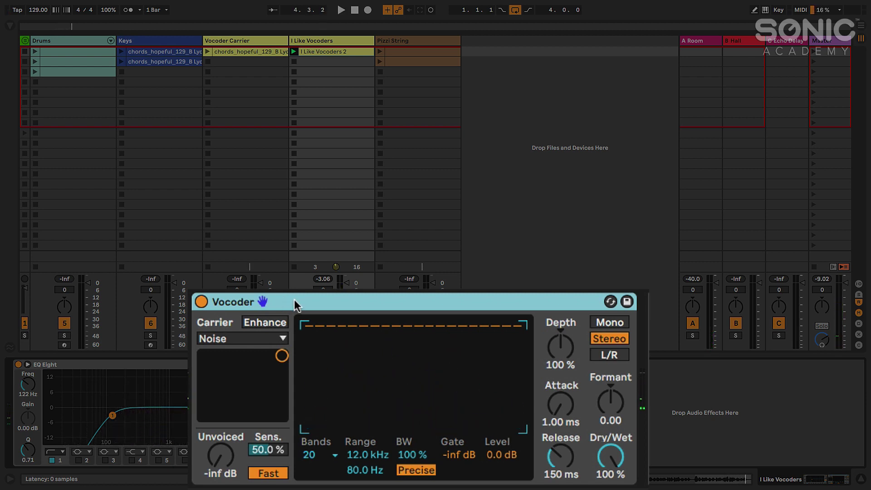
# Set the Vocoder's carrier to Pitch Tracking and cycle through its oscillator waveforms, ending on the sawtooth.
pyautogui.click(218, 341)
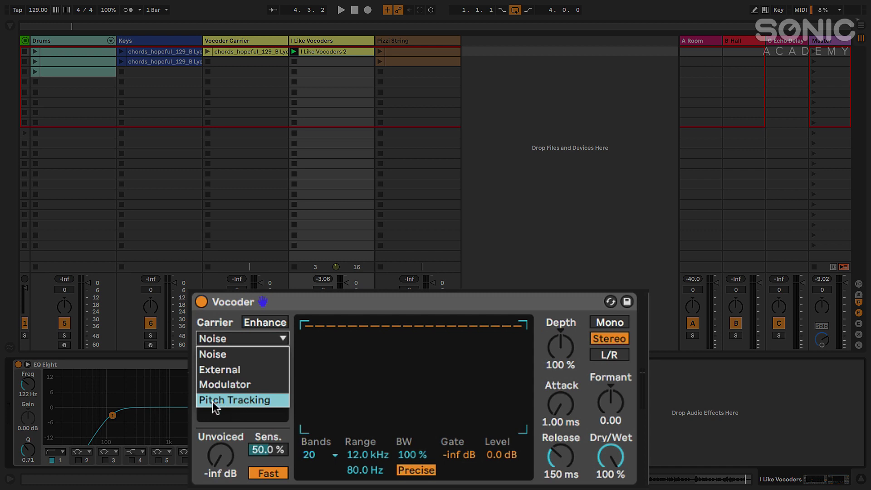
pyautogui.click(247, 399)
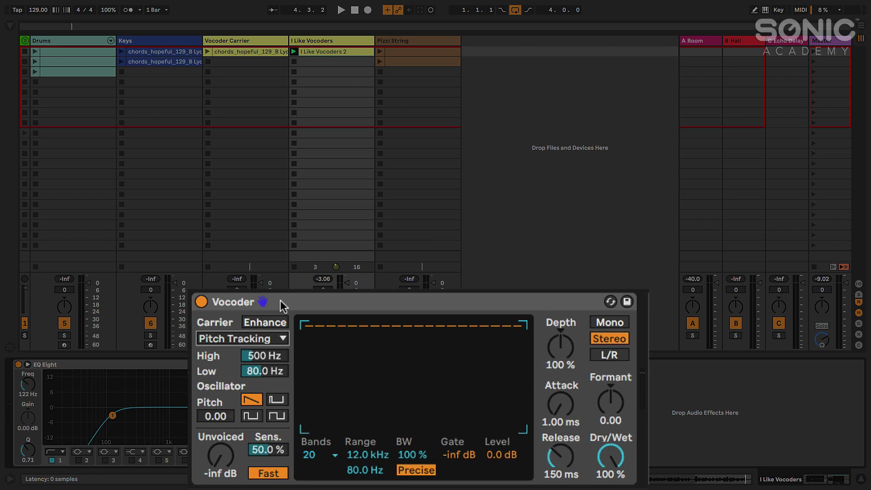
pyautogui.click(276, 399)
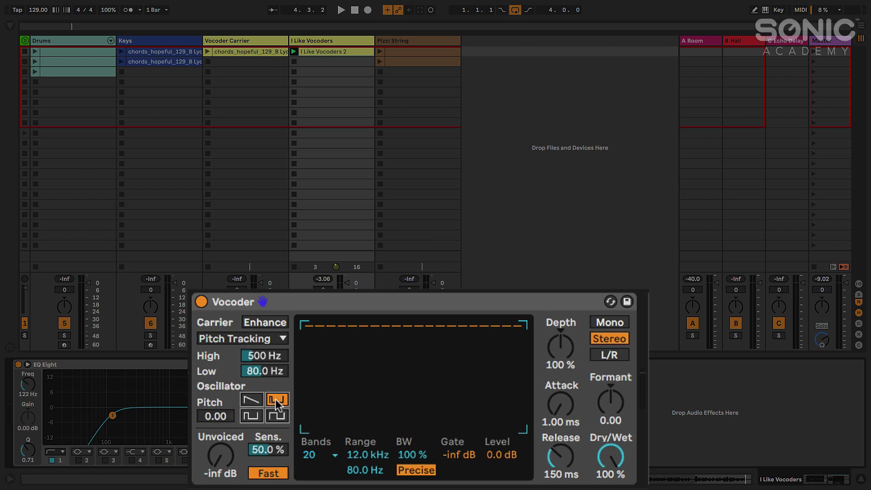
pyautogui.click(276, 416)
pyautogui.click(252, 400)
pyautogui.click(251, 415)
pyautogui.click(276, 416)
pyautogui.click(275, 398)
pyautogui.click(276, 416)
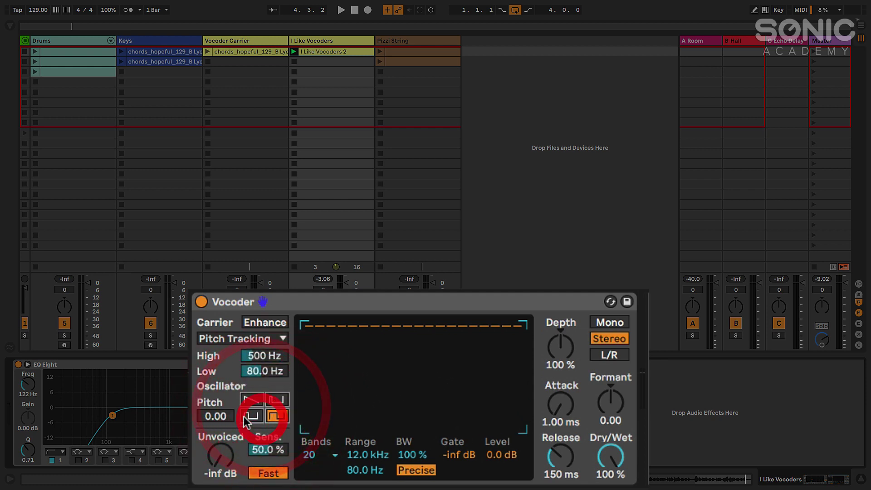
pyautogui.click(251, 416)
pyautogui.click(247, 400)
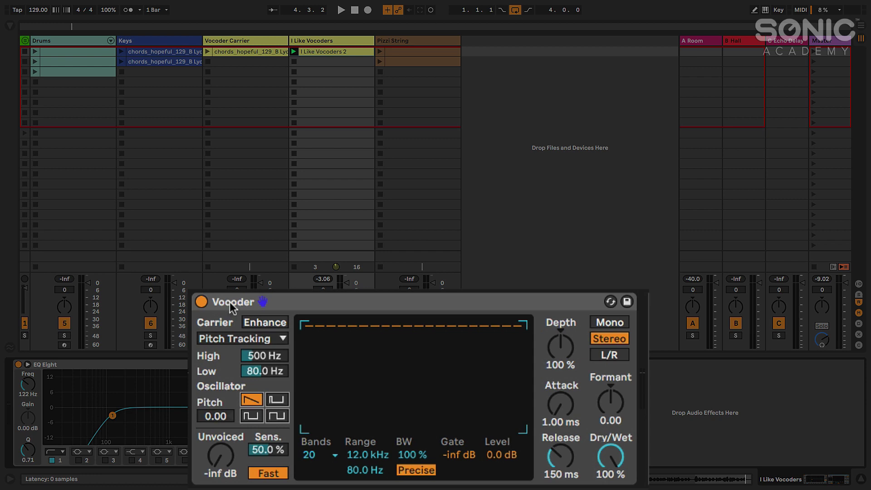
# Audition the vocal clip with the different pulse waveforms and return the oscillator to the sawtooth.
pyautogui.press('space')
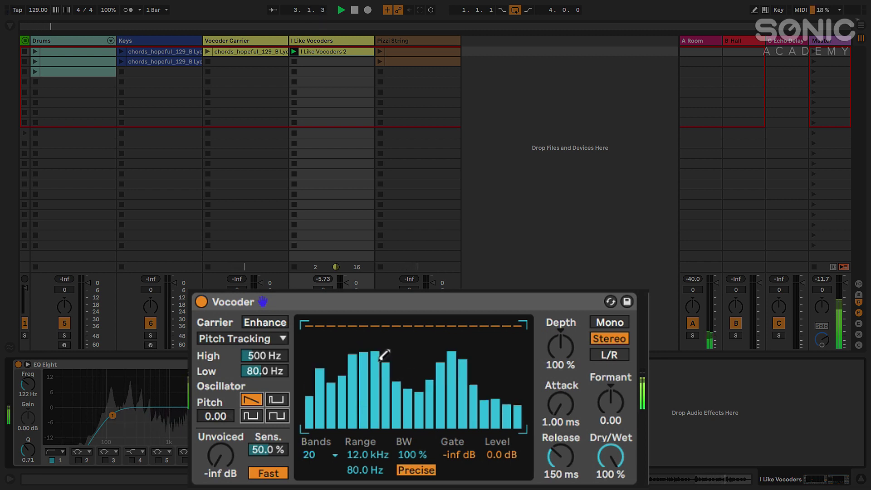
pyautogui.click(278, 417)
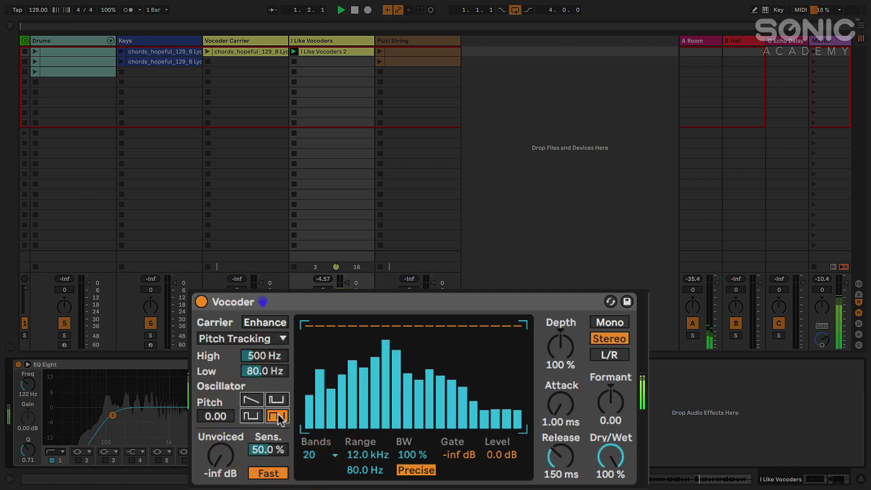
pyautogui.click(253, 415)
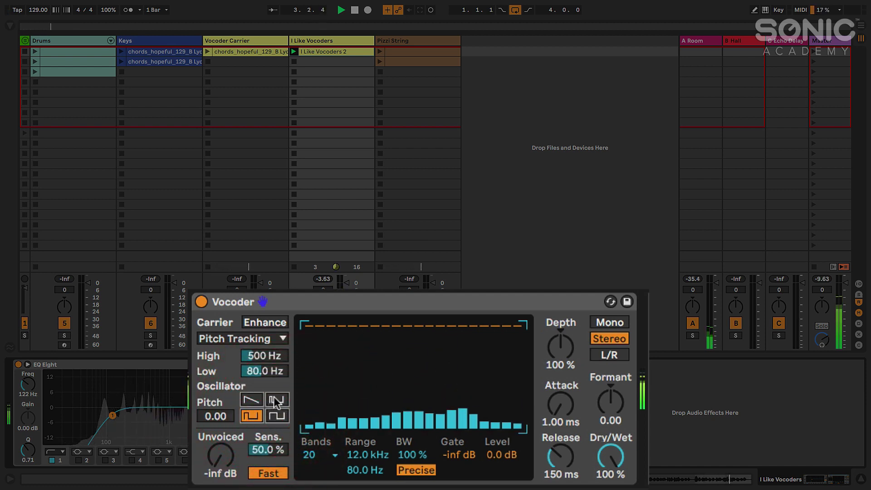
pyautogui.click(274, 396)
pyautogui.click(252, 397)
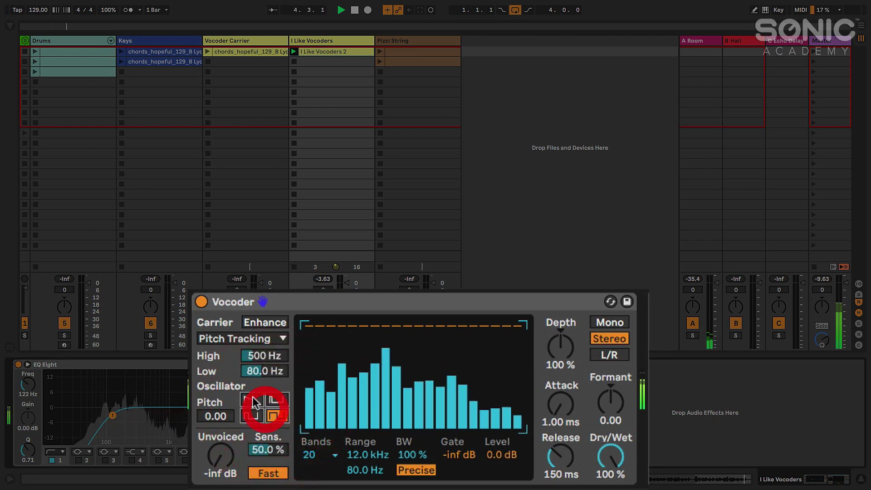
# Adjust the pitch tracking range to a Low of 80.0 Hz and a High of 3.00 kHz, stopping playback along the way.
pyautogui.moveTo(256, 366); pyautogui.dragTo(257, 354)
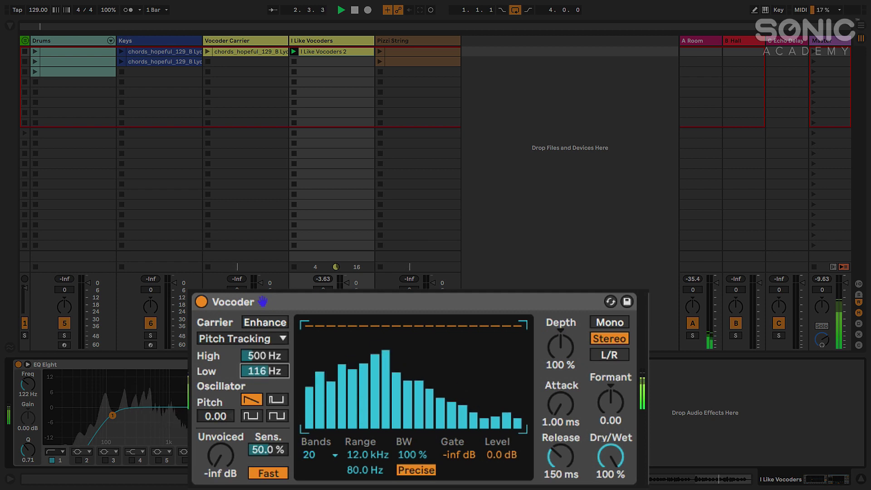
pyautogui.moveTo(259, 360); pyautogui.dragTo(268, 377)
pyautogui.press('space')
pyautogui.click(268, 374)
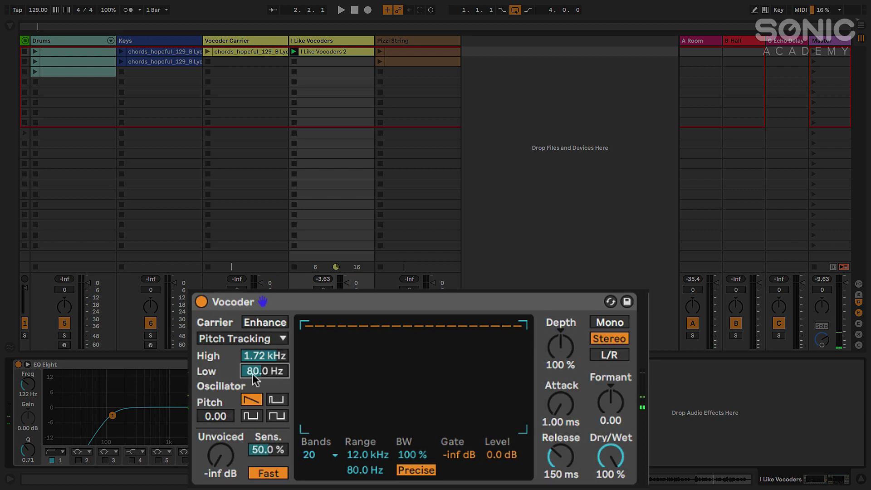
pyautogui.moveTo(255, 352); pyautogui.dragTo(255, 345)
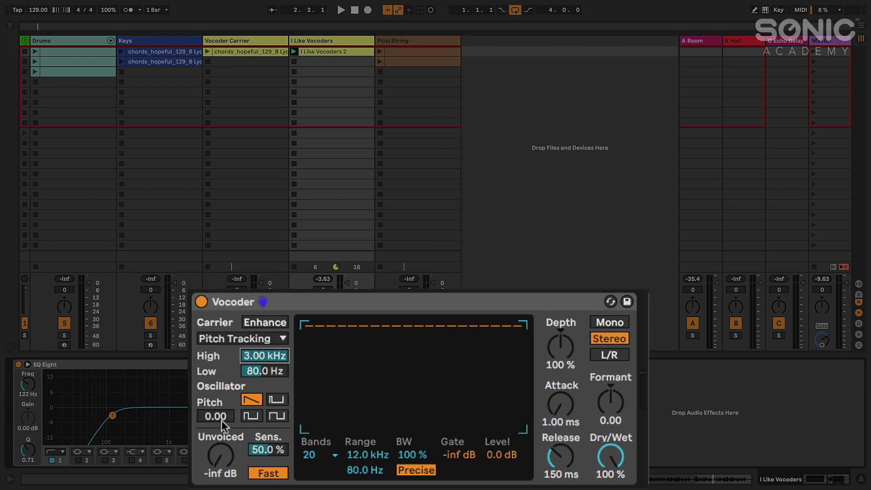
# Try oscillator pitches of 12 and -12 while playing the vocal clip, resetting the pitch to 0.00 before stopping playback.
pyautogui.press('space')
pyautogui.moveTo(219, 418); pyautogui.dragTo(219, 372)
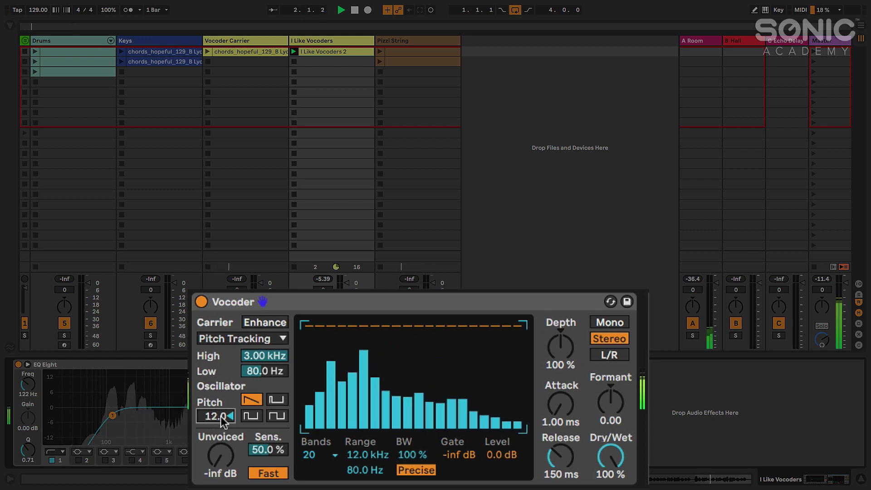
pyautogui.moveTo(222, 420); pyautogui.dragTo(222, 455)
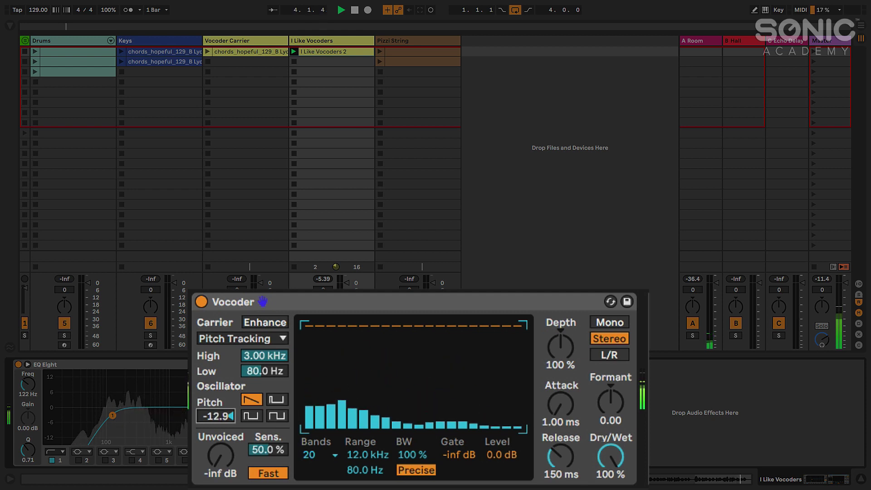
pyautogui.write('-12')
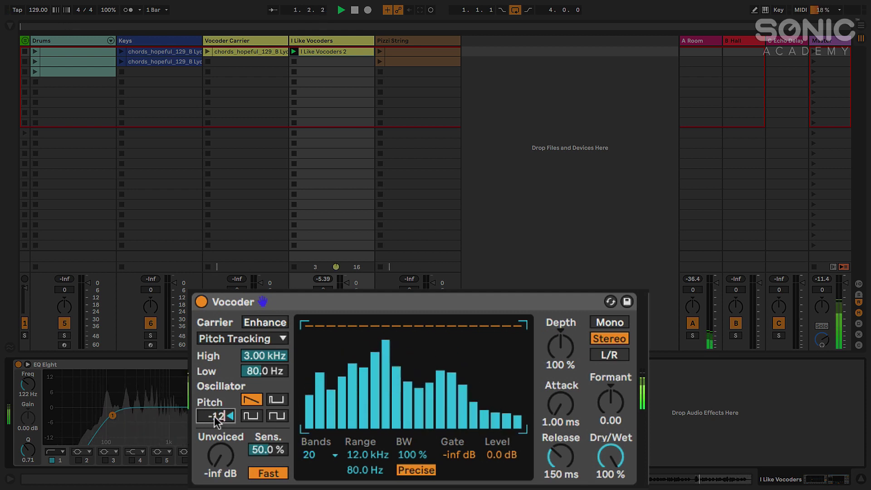
pyautogui.press('Return')
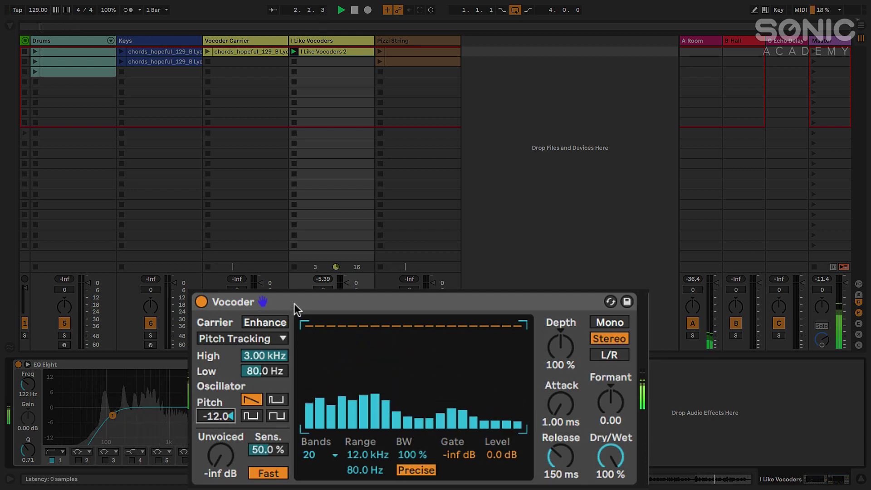
pyautogui.moveTo(216, 416)
pyautogui.mouseDown()
pyautogui.moveTo(216, 427)
pyautogui.moveTo(229, 414)
pyautogui.mouseUp()
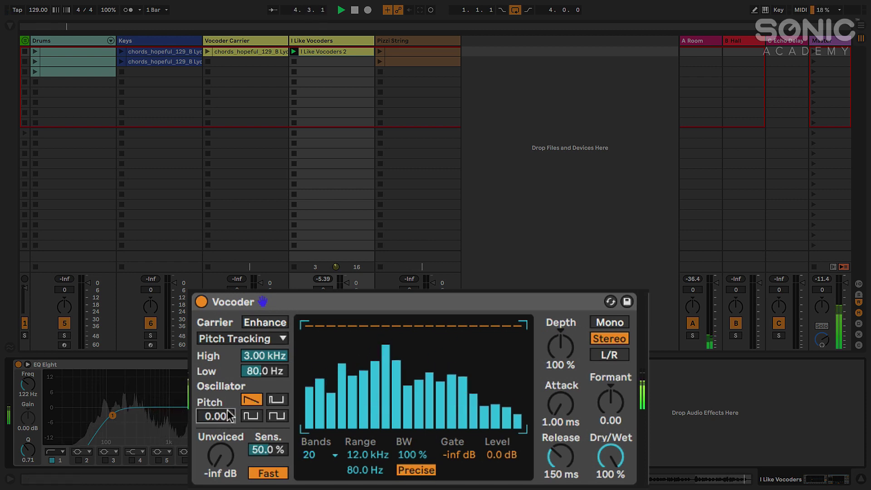
pyautogui.press('space')
# Switch the Vocoder's carrier back to Modulator and start playback of the vocal clip.
pyautogui.click(233, 338)
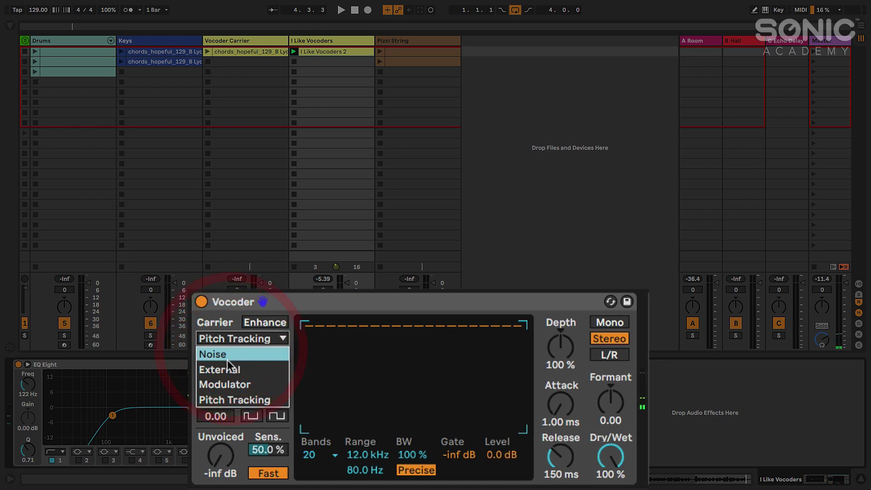
pyautogui.click(223, 384)
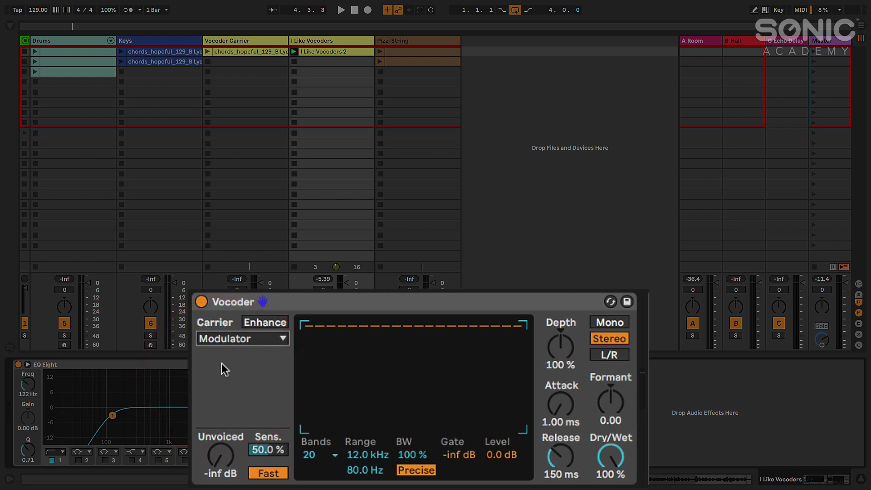
pyautogui.press('space')
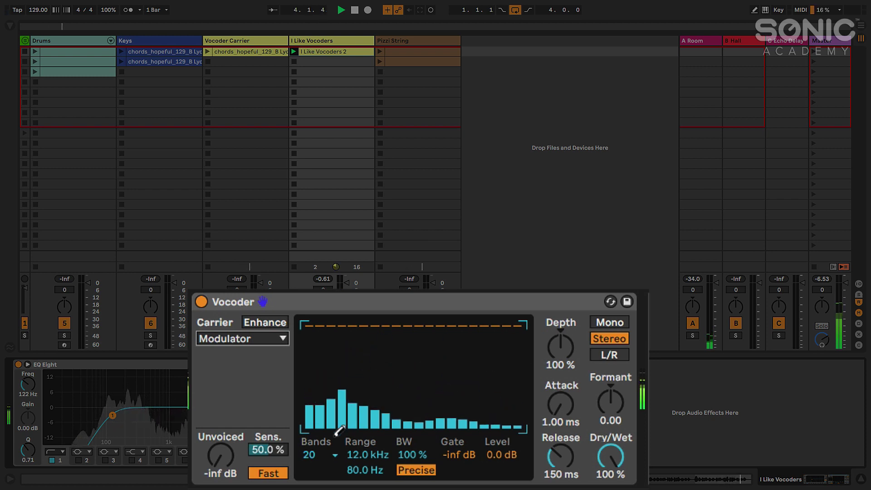
# Try 12 bands in the Vocoder during playback and settle on 36 bands.
pyautogui.click(309, 455)
pyautogui.click(312, 315)
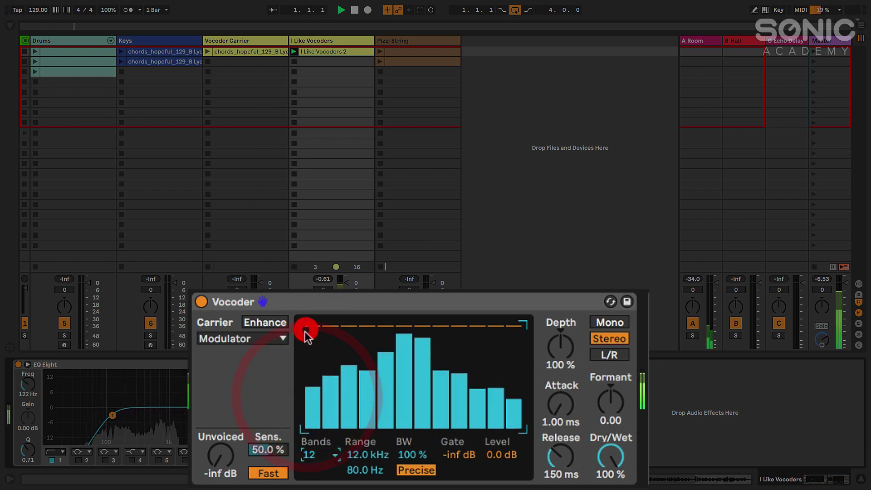
pyautogui.click(308, 456)
pyautogui.click(307, 438)
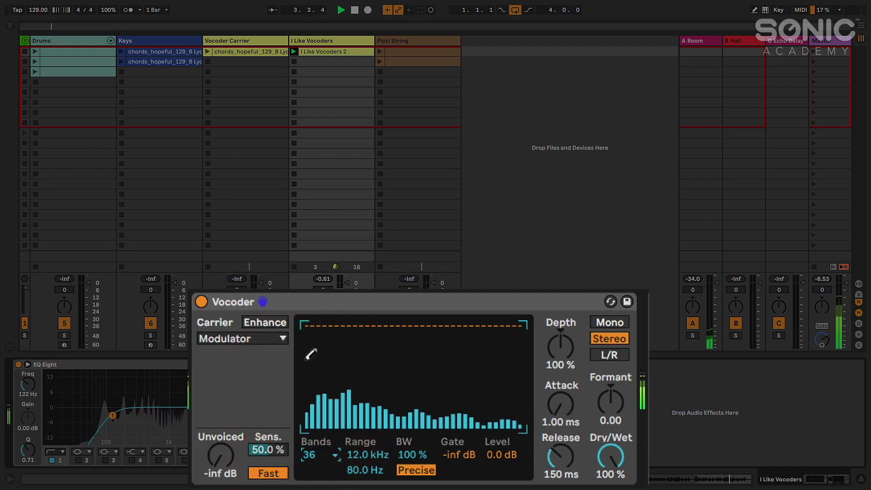
# Draw reduced levels for the low and middle bands in the Vocoder's filter bank during playback.
pyautogui.moveTo(306, 384); pyautogui.dragTo(370, 352)
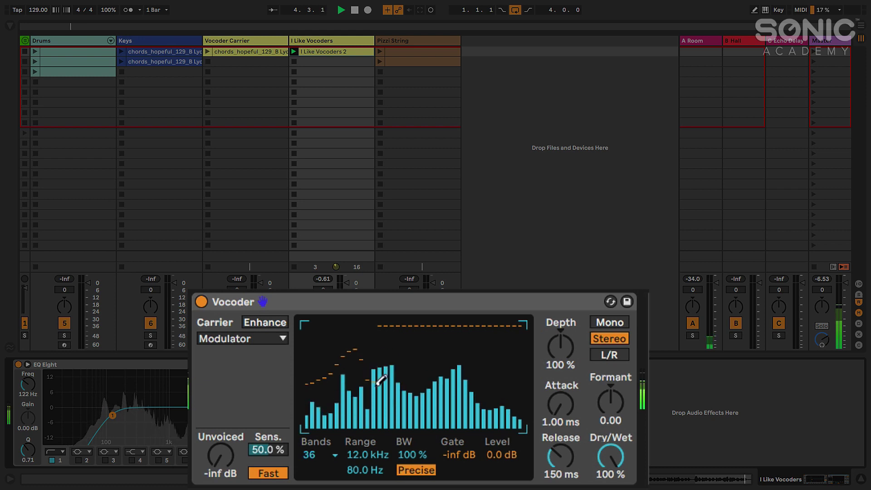
pyautogui.moveTo(377, 386)
pyautogui.mouseDown()
pyautogui.moveTo(436, 371)
pyautogui.moveTo(336, 377)
pyautogui.moveTo(381, 382)
pyautogui.mouseUp()
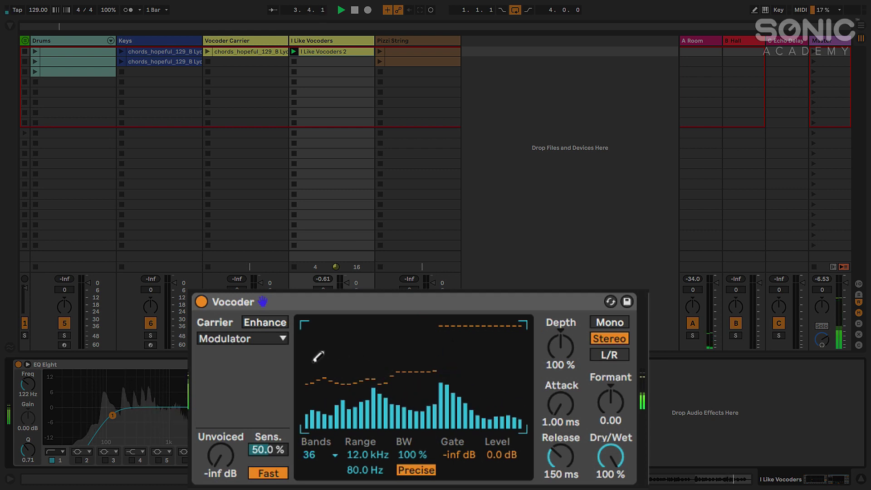
# Stop playback and redraw all bands in the Vocoder's filter bank back up to full level.
pyautogui.press('space')
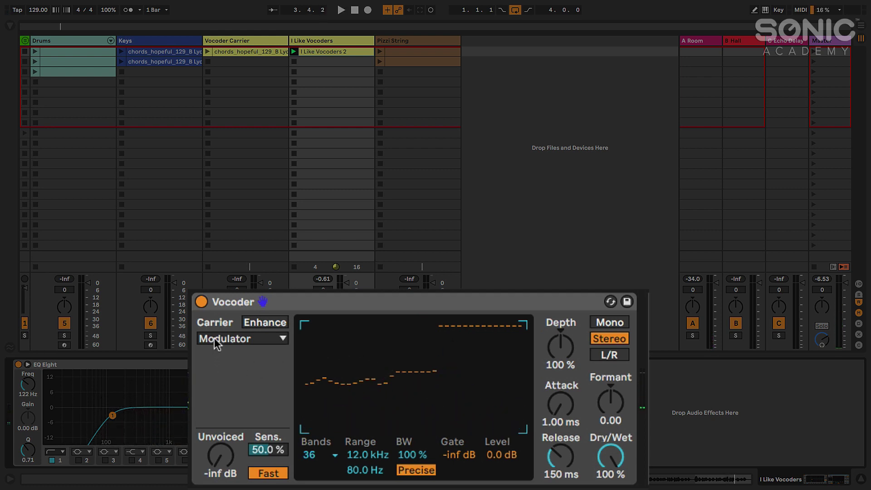
pyautogui.click(219, 338)
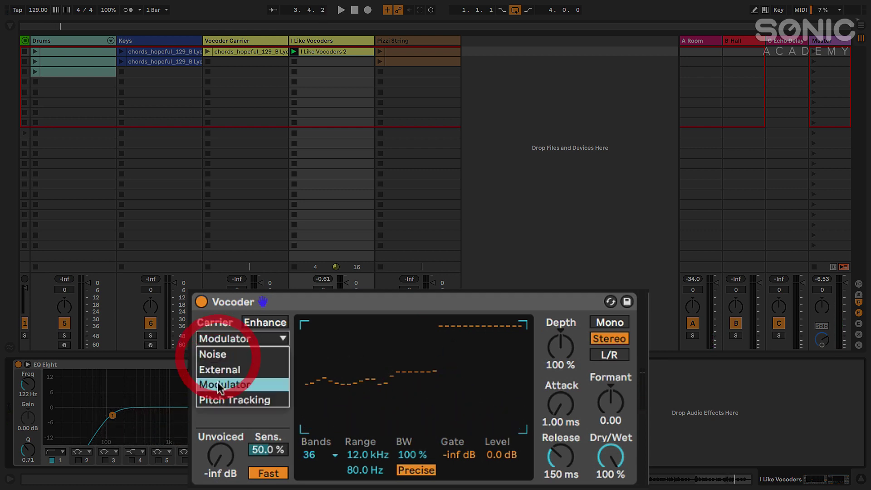
pyautogui.click(274, 367)
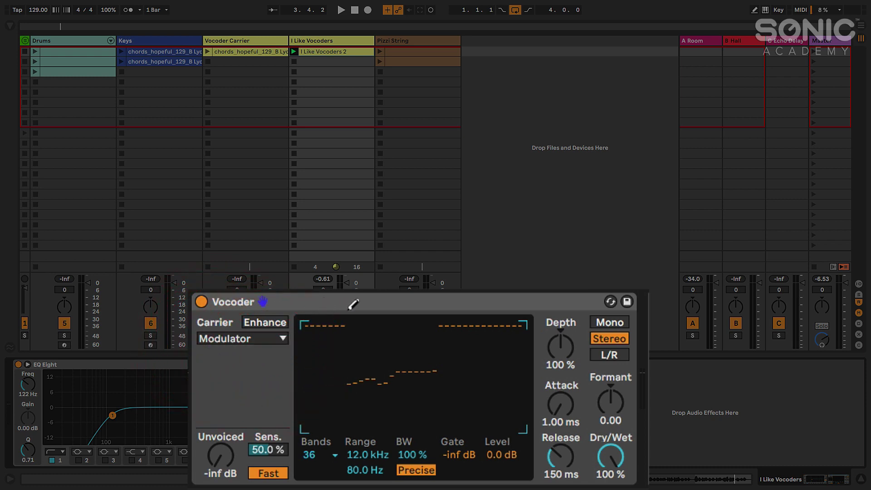
pyautogui.click(442, 308)
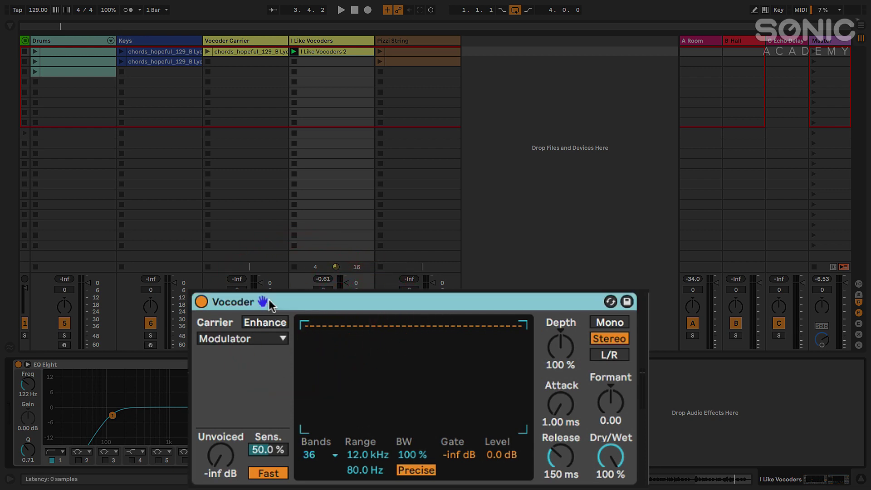
# Switch the Vocoder's carrier to External and look through the available Audio From sources, leaving No Input selected.
pyautogui.click(253, 341)
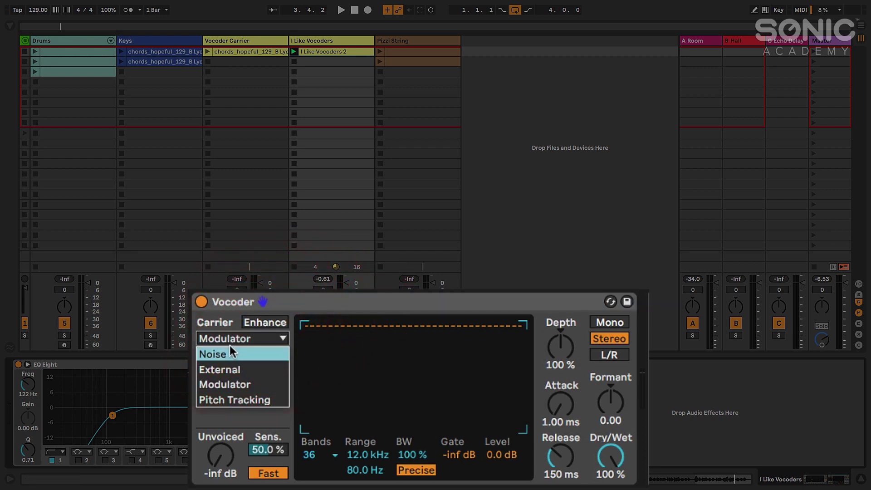
pyautogui.click(223, 371)
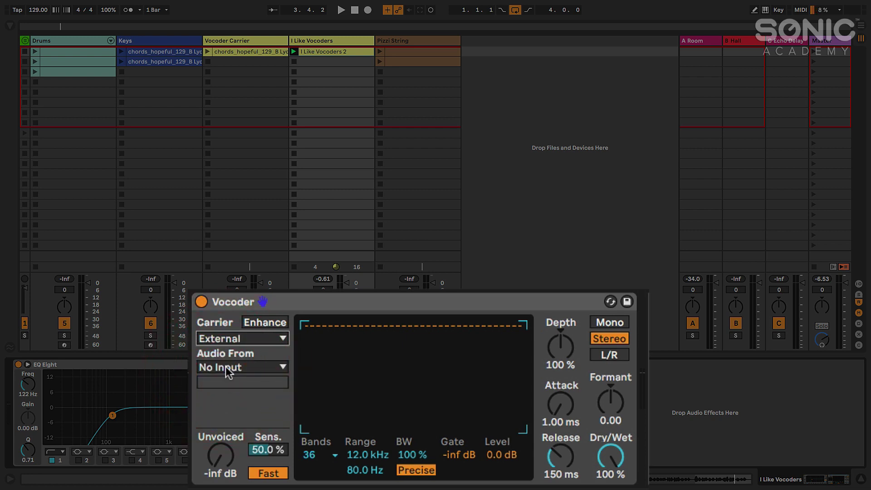
pyautogui.click(225, 368)
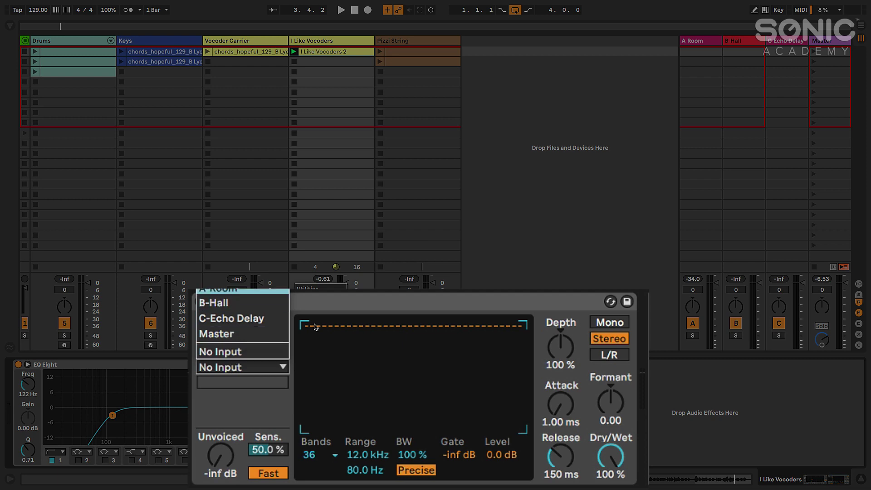
pyautogui.click(234, 424)
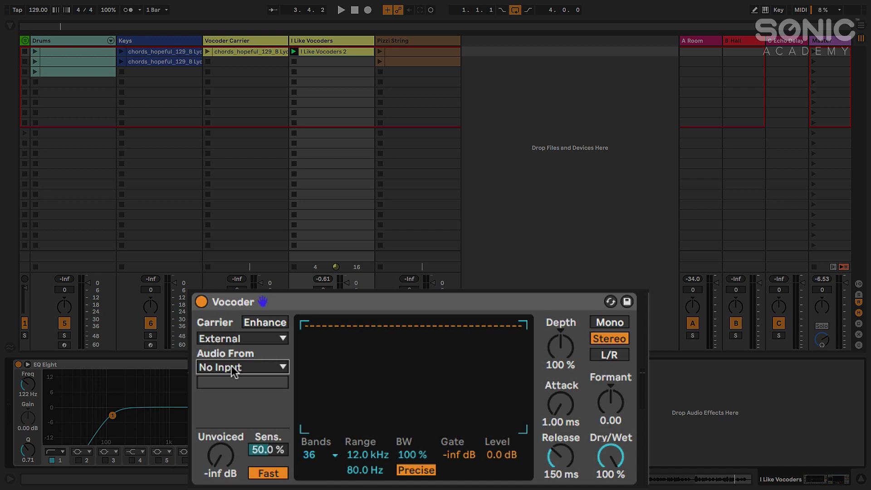
# Set the Vocoder's carrier to Noise and audition the vocal clip briefly before stopping playback.
pyautogui.click(232, 340)
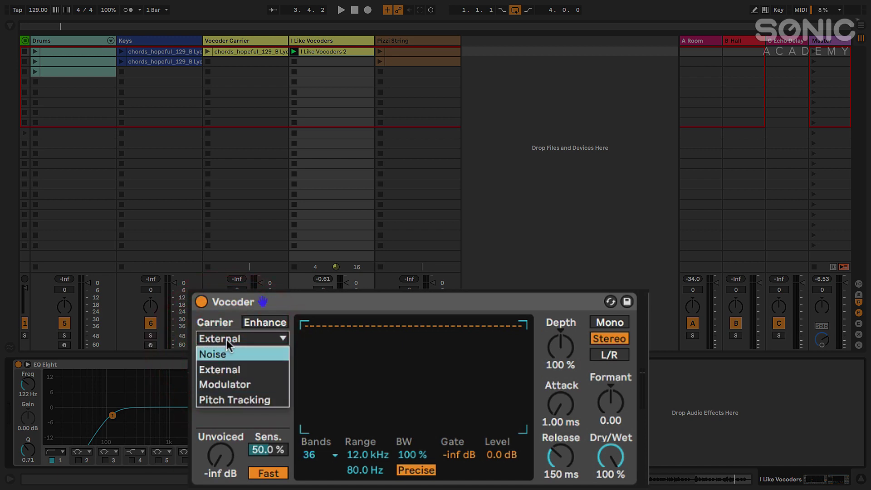
pyautogui.click(227, 399)
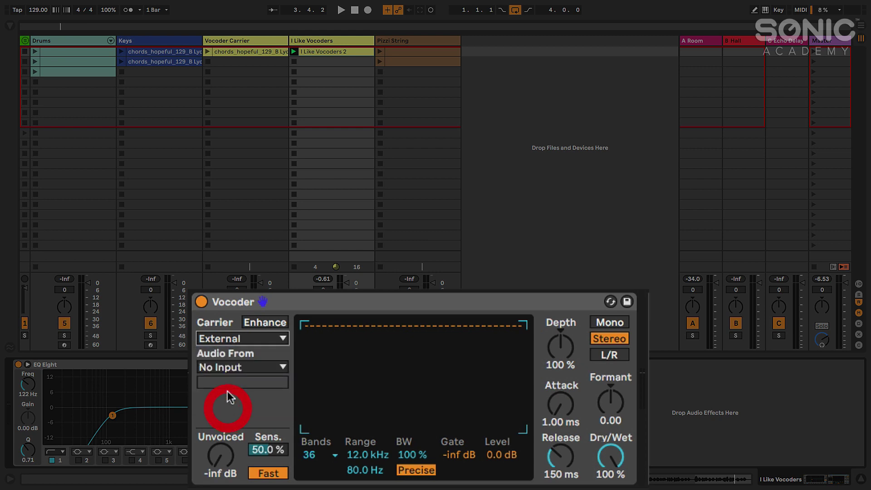
pyautogui.click(225, 340)
pyautogui.click(221, 353)
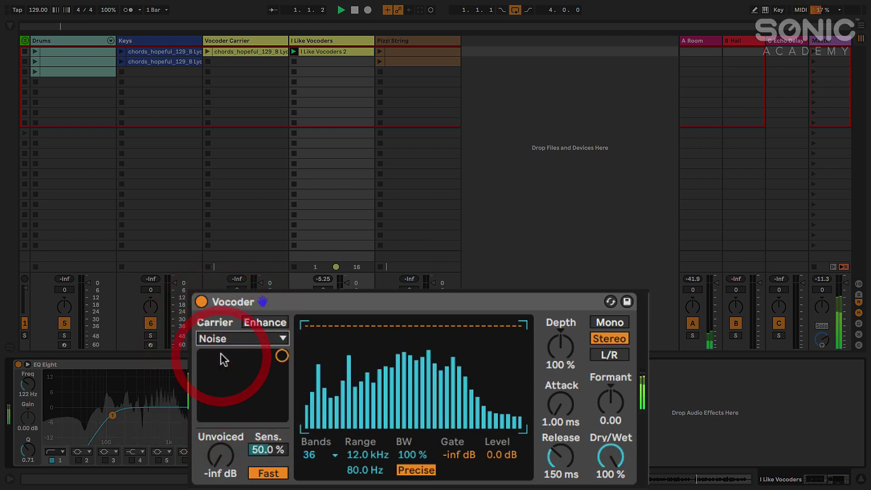
pyautogui.press('space')
pyautogui.click(261, 338)
pyautogui.click(259, 338)
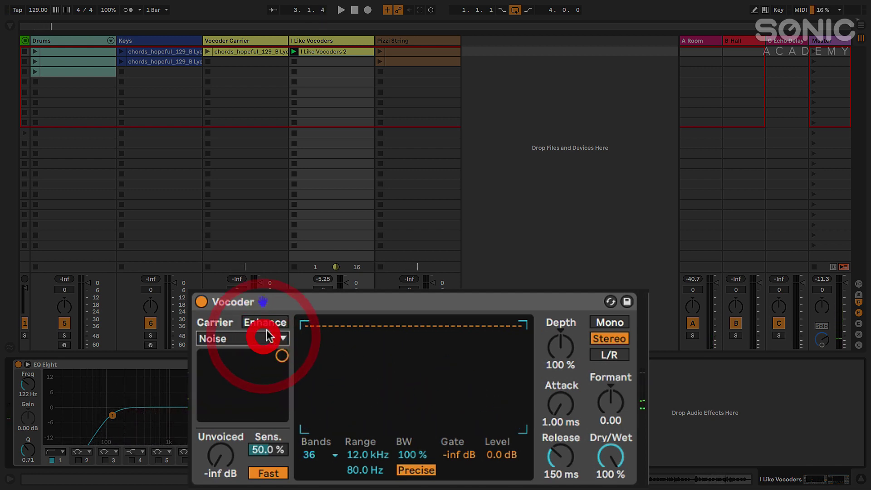
# Enable Enhance on the Noise carrier and compare it with Enhance off while the vocal clip plays.
pyautogui.click(268, 324)
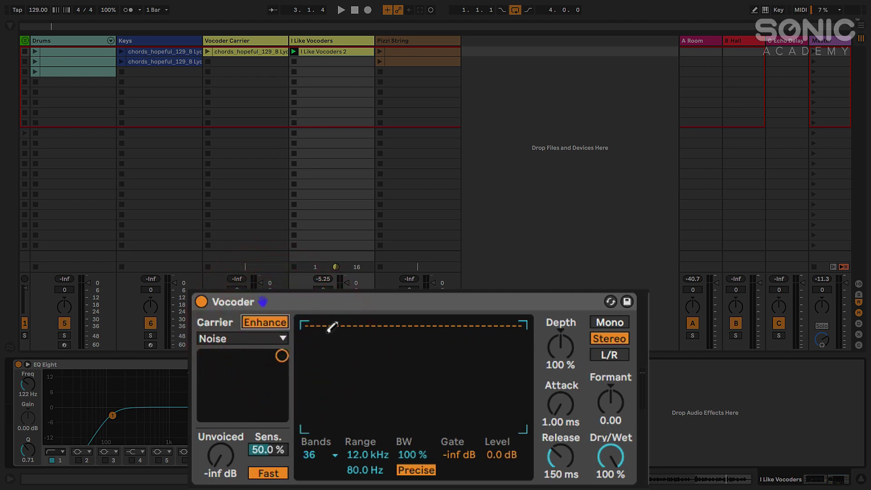
pyautogui.press('space')
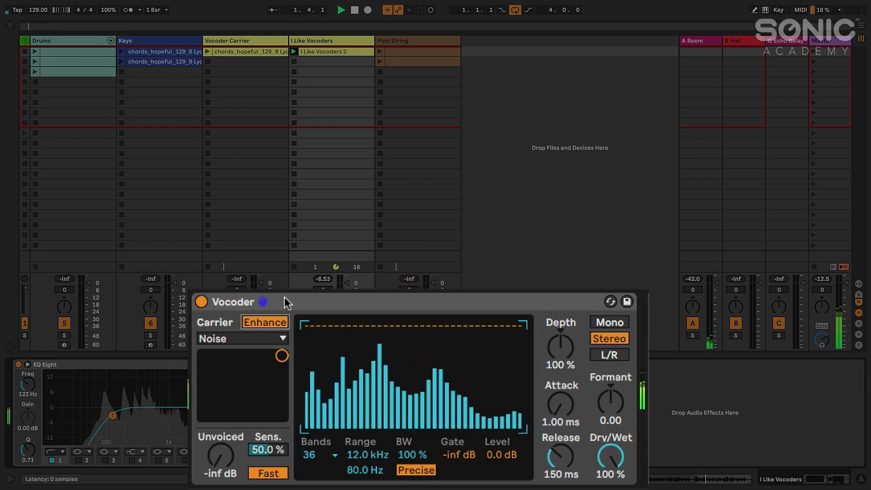
pyautogui.click(264, 321)
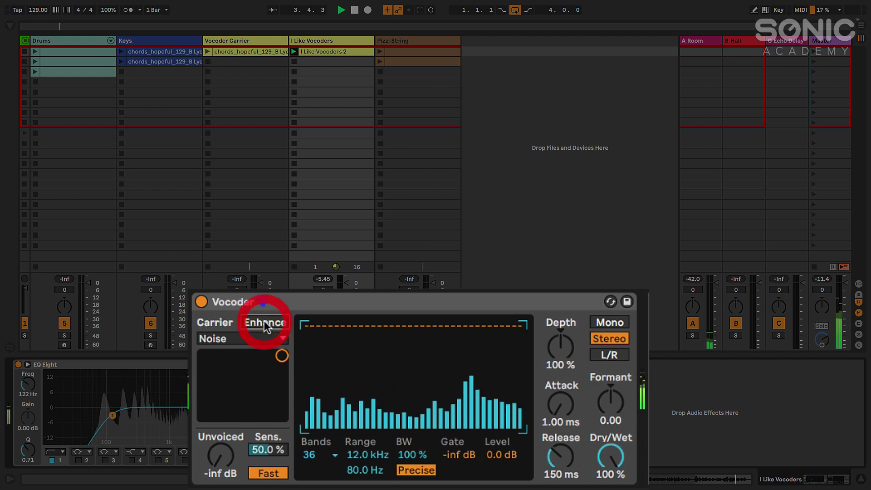
pyautogui.click(264, 321)
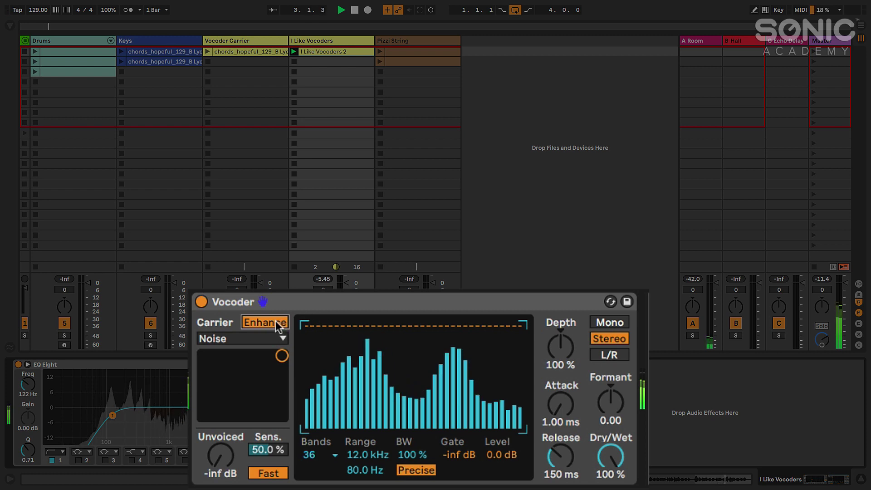
pyautogui.press('space')
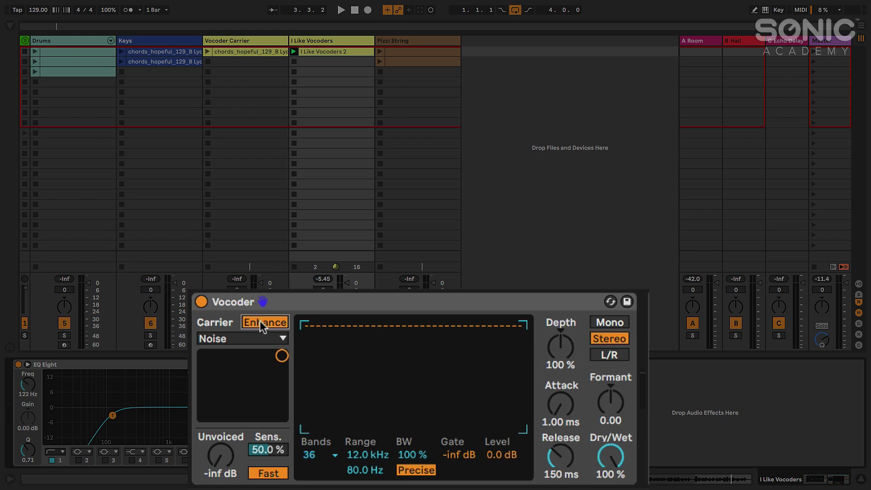
# Replay the vocal clip with Enhance switched off, on and off again, then stop playback.
pyautogui.click(260, 321)
pyautogui.click(260, 321)
pyautogui.click(260, 322)
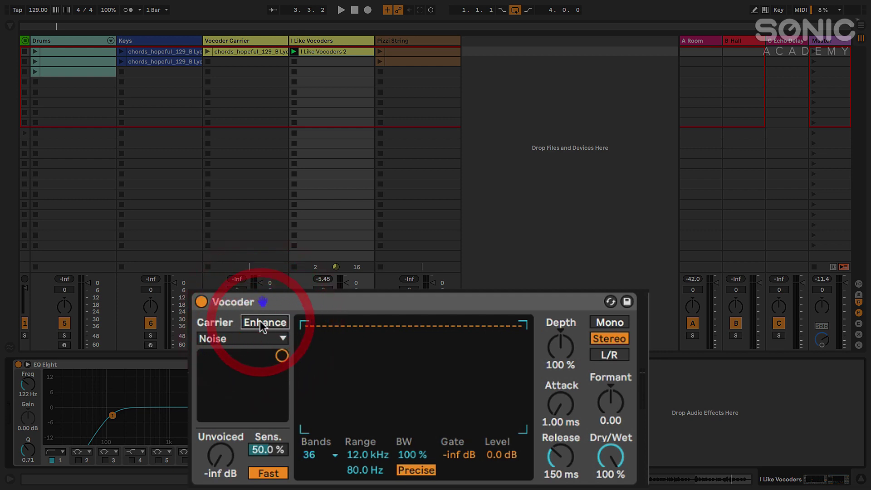
pyautogui.press('space')
pyautogui.click(260, 321)
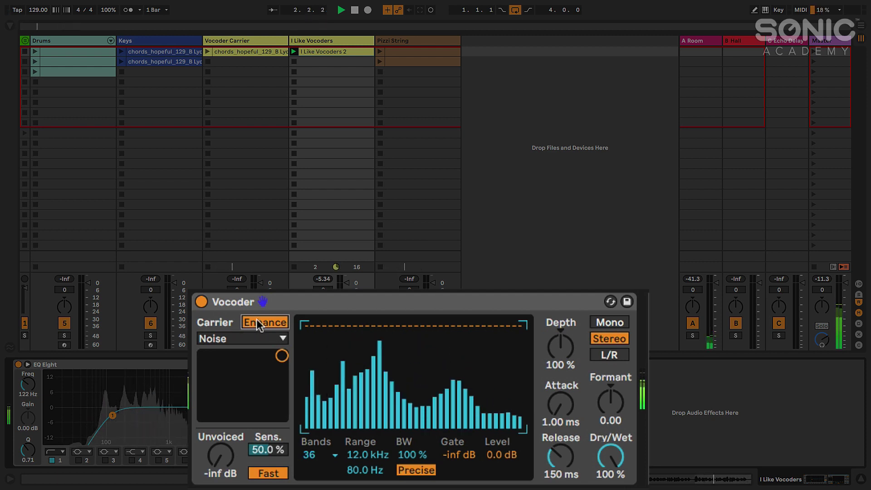
pyautogui.click(257, 322)
pyautogui.press('space')
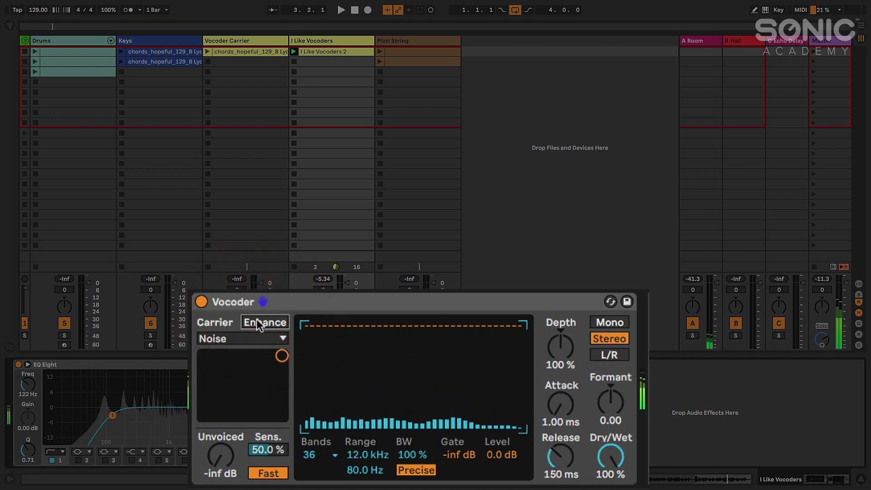
# Try a slightly raised Unvoiced level, return it to -inf dB, and set the Vocoder's Sens. to 100 %.
pyautogui.moveTo(227, 464)
pyautogui.mouseDown()
pyautogui.moveTo(227, 434)
pyautogui.moveTo(225, 464)
pyautogui.mouseUp()
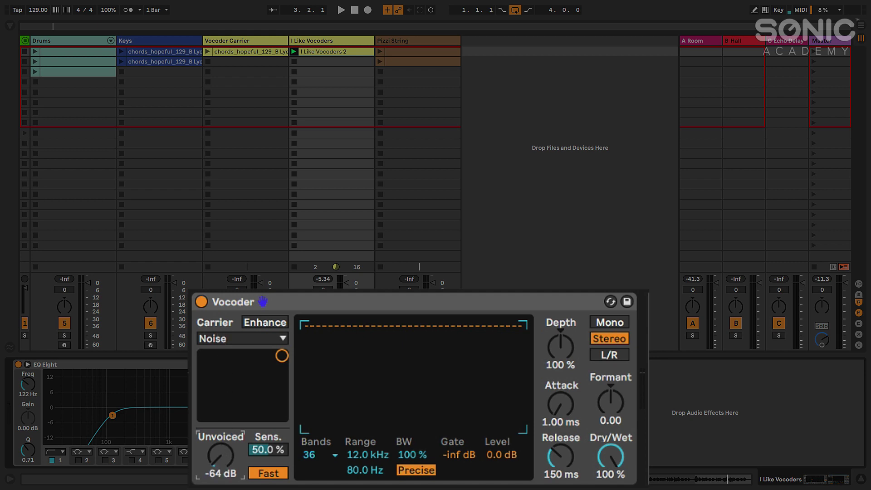
pyautogui.moveTo(220, 463)
pyautogui.mouseDown()
pyautogui.moveTo(221, 446)
pyautogui.moveTo(221, 465)
pyautogui.mouseUp()
pyautogui.moveTo(268, 450)
pyautogui.mouseDown()
pyautogui.moveTo(268, 405)
pyautogui.moveTo(268, 444)
pyautogui.mouseUp()
pyautogui.moveTo(265, 446); pyautogui.dragTo(264, 395)
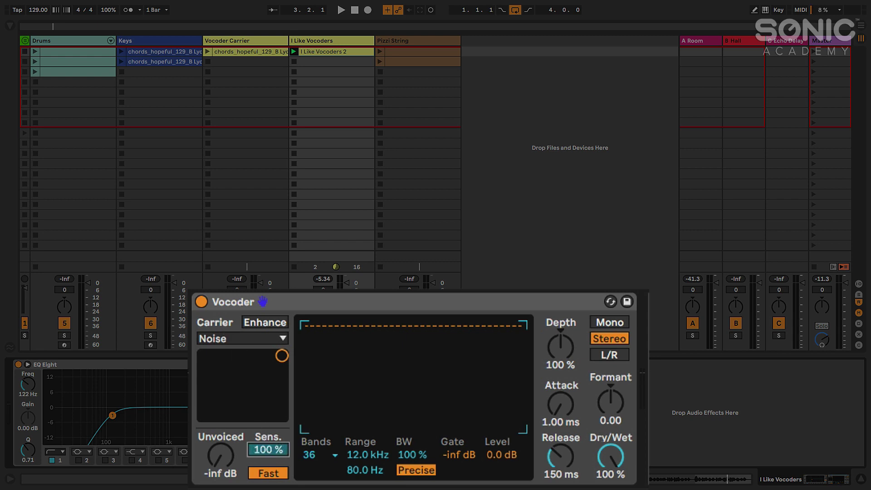
# Raise the Vocoder's Unvoiced level to -5.4 dB while the vocal clip plays, then stop playback.
pyautogui.press('space')
pyautogui.moveTo(219, 459); pyautogui.dragTo(219, 435)
pyautogui.moveTo(220, 467); pyautogui.dragTo(220, 454)
pyautogui.press('space')
# Switch the carrier to Pitch Tracking and lower the Unvoiced level to -14 dB while playing the vocal clip.
pyautogui.click(227, 338)
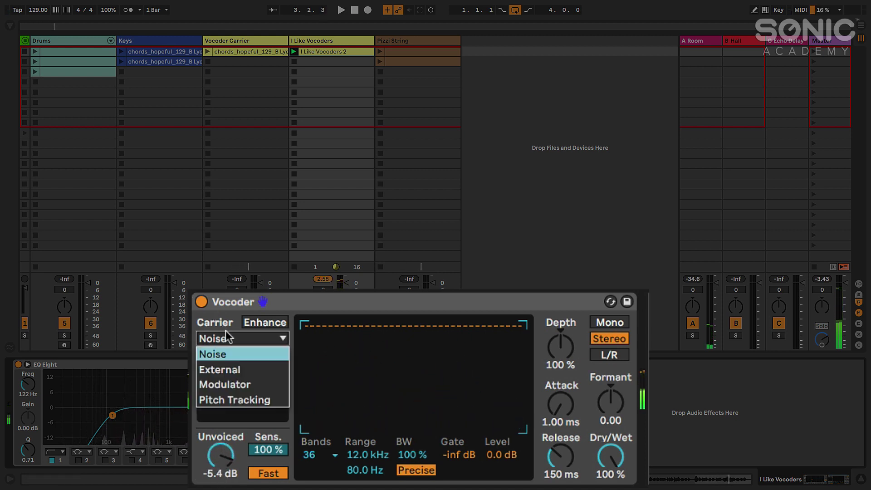
pyautogui.click(229, 398)
pyautogui.click(224, 463)
pyautogui.press('space')
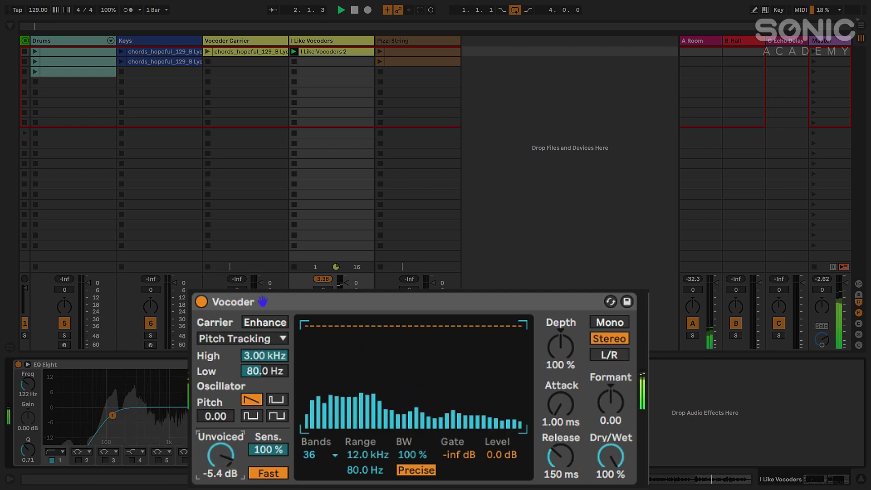
pyautogui.moveTo(220, 456); pyautogui.dragTo(219, 470)
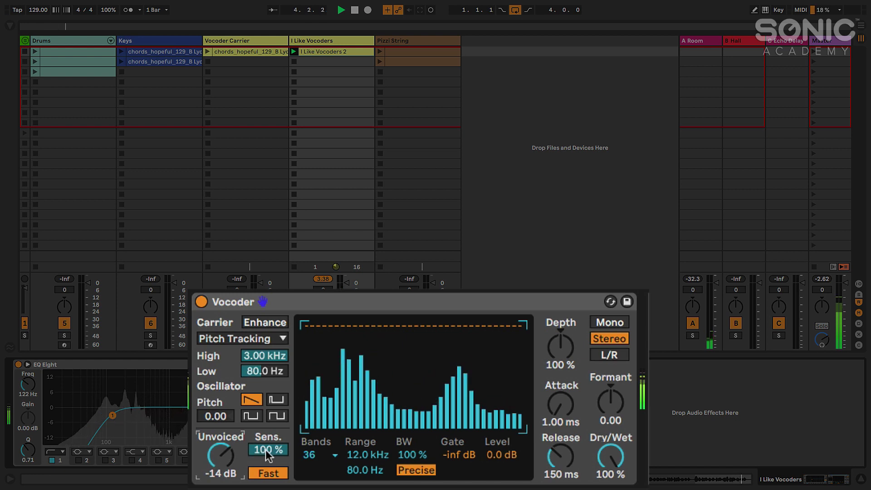
pyautogui.press('space')
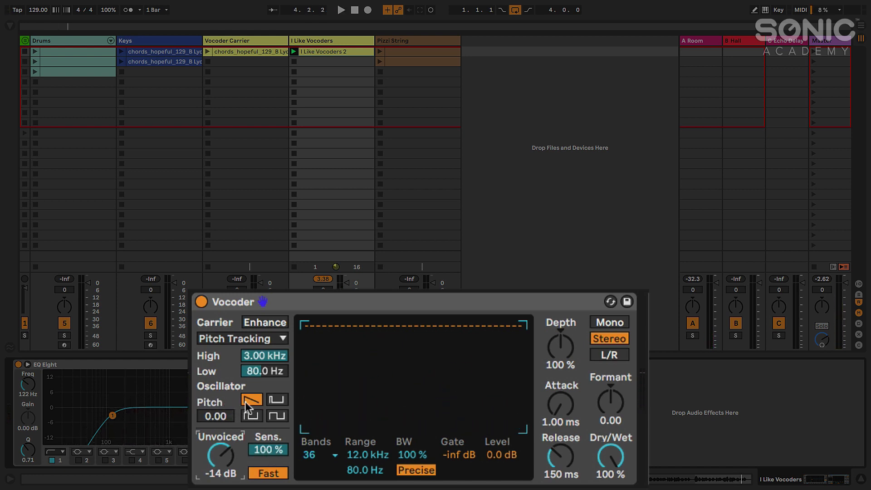
# Try Sens. at 17.2 % and 89.8 % with the vocal clip playing, and adjust the Unvoiced level to -16 dB.
pyautogui.moveTo(268, 449)
pyautogui.mouseDown()
pyautogui.moveTo(268, 475)
pyautogui.moveTo(268, 457)
pyautogui.mouseUp()
pyautogui.press('space')
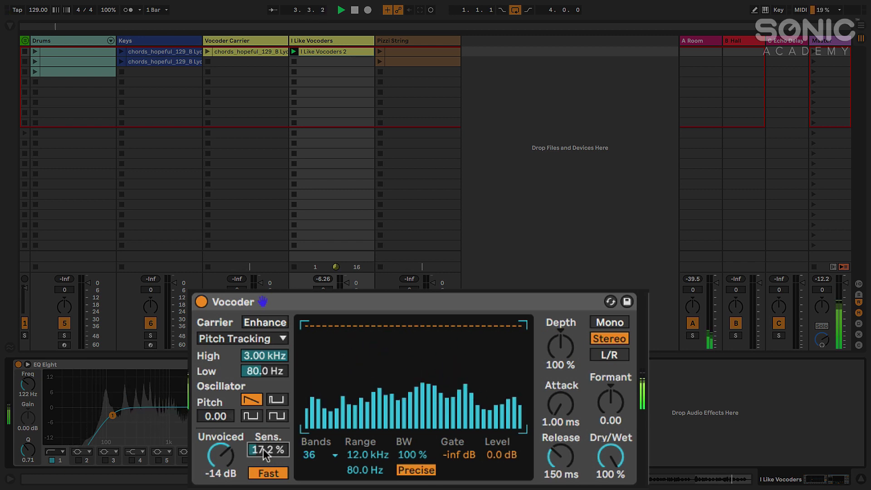
pyautogui.moveTo(263, 449); pyautogui.dragTo(264, 416)
pyautogui.press('space')
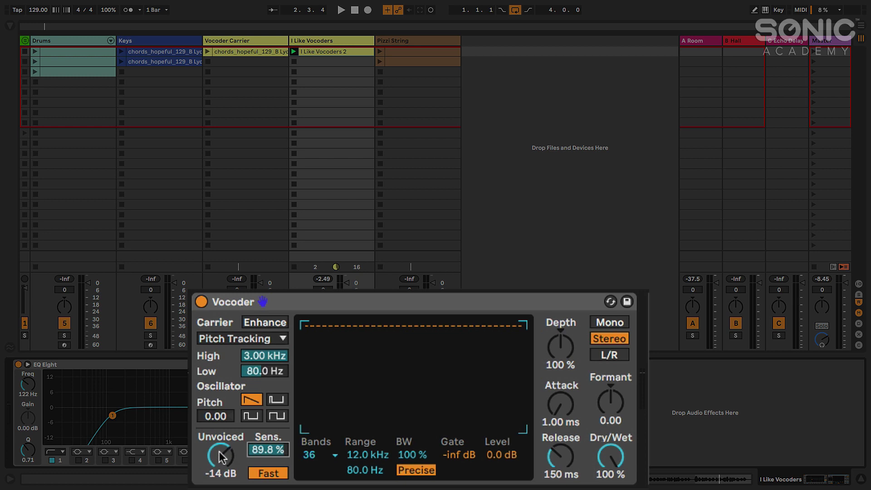
pyautogui.moveTo(220, 456)
pyautogui.mouseDown()
pyautogui.moveTo(220, 465)
pyautogui.moveTo(221, 445)
pyautogui.mouseUp()
# Switch the Vocoder's carrier to External and reset Unvoiced to -inf dB and Sens. to 50.0 %.
pyautogui.click(221, 342)
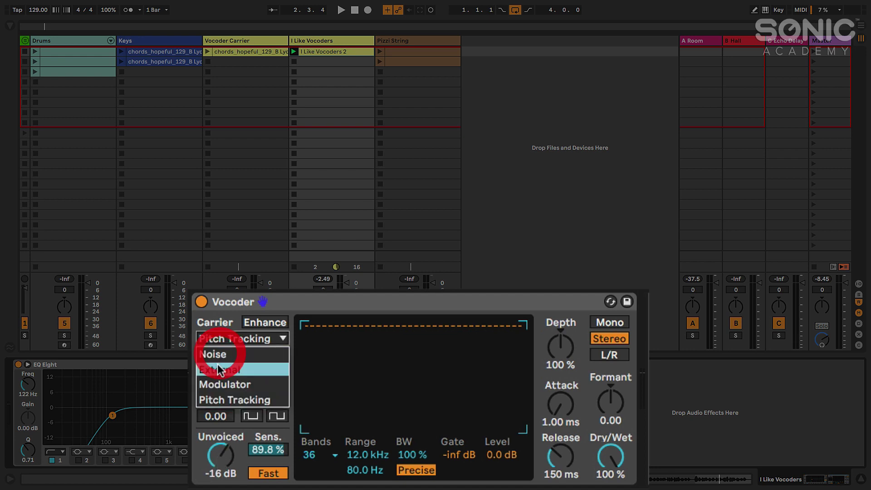
pyautogui.click(230, 308)
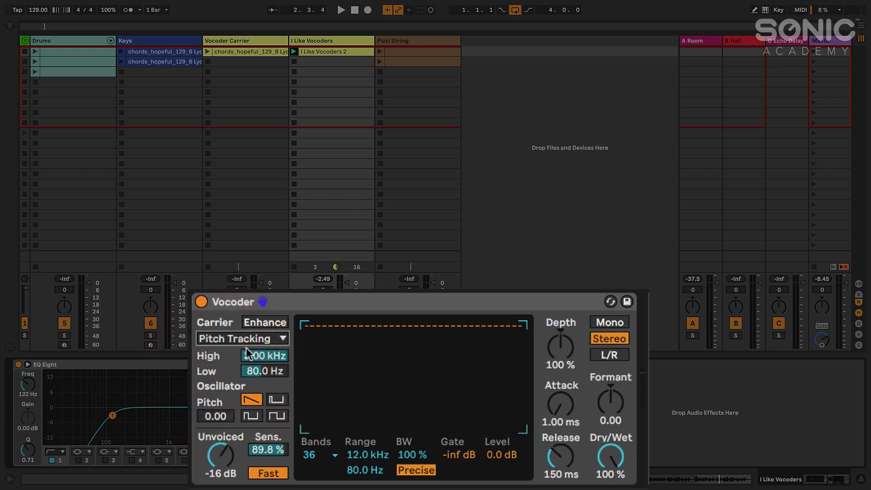
pyautogui.click(223, 342)
pyautogui.click(219, 370)
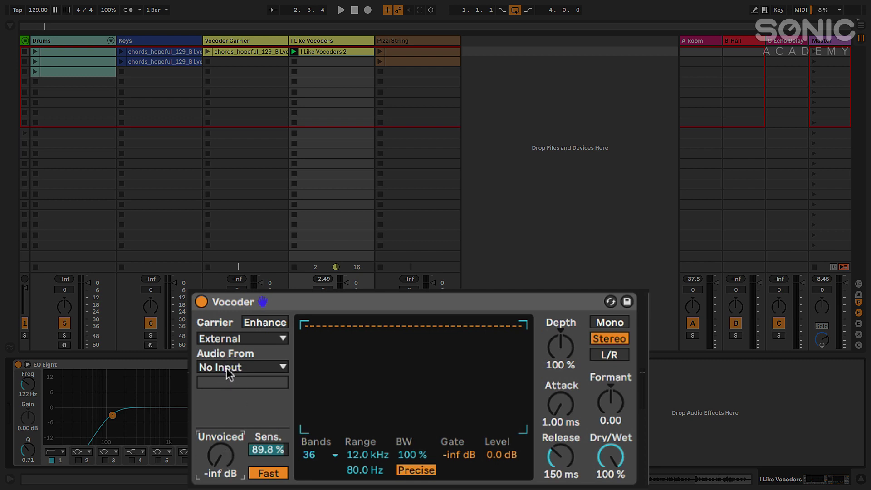
pyautogui.moveTo(217, 462); pyautogui.dragTo(217, 446)
pyautogui.moveTo(220, 454); pyautogui.dragTo(221, 481)
# Try the Vocoder's Slow setting and an Unvoiced level of -16 dB, returning to Fast and -inf dB.
pyautogui.click(268, 474)
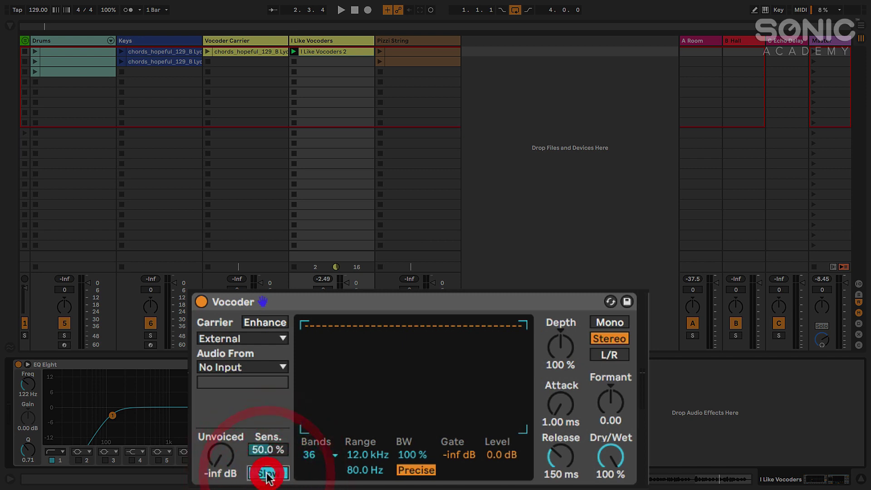
pyautogui.click(269, 474)
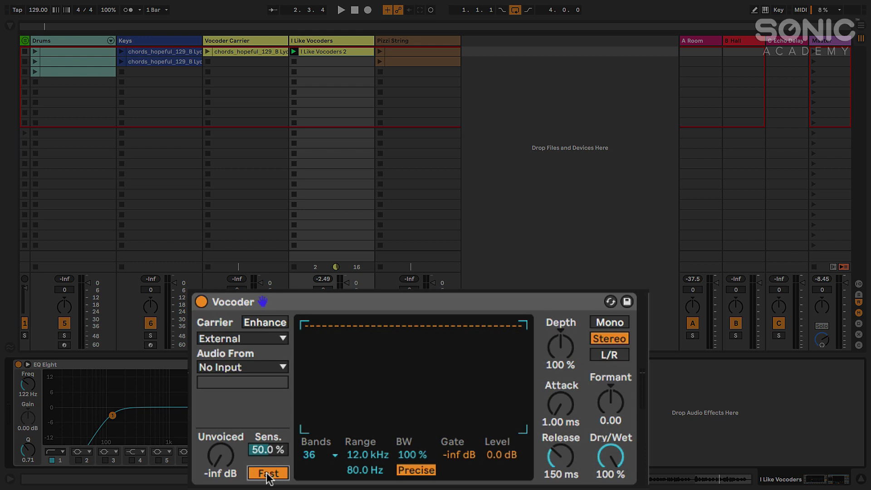
pyautogui.moveTo(222, 457); pyautogui.dragTo(222, 422)
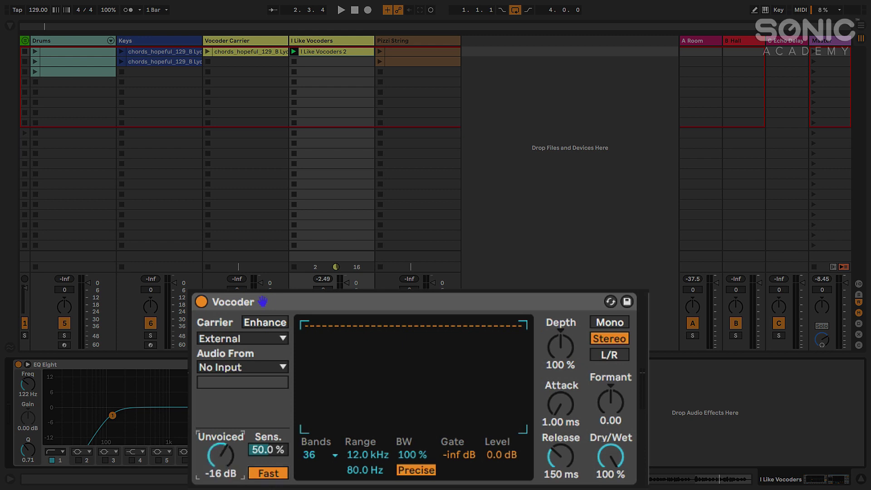
pyautogui.click(264, 474)
pyautogui.click(265, 475)
pyautogui.moveTo(221, 458); pyautogui.dragTo(221, 456)
pyautogui.moveTo(221, 456); pyautogui.dragTo(221, 481)
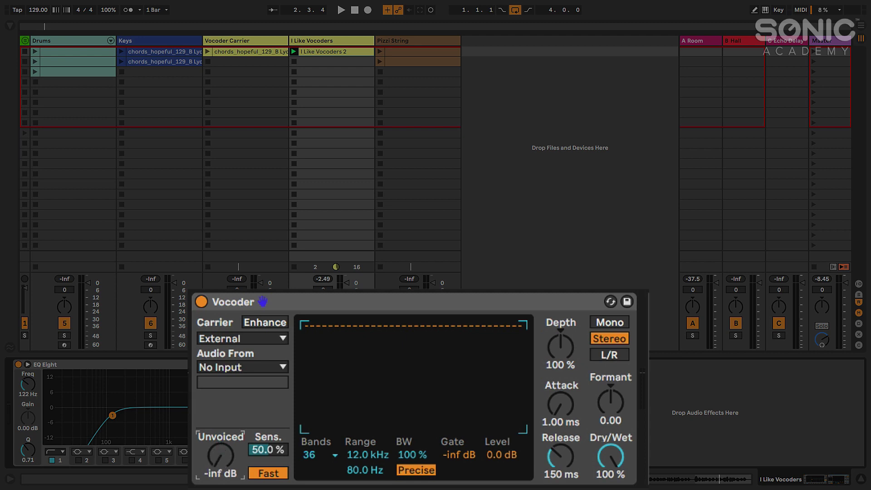
# Switch the Vocoder to Slow and its carrier to Pitch Tracking, auditioning the vocal clip with the changes.
pyautogui.click(268, 474)
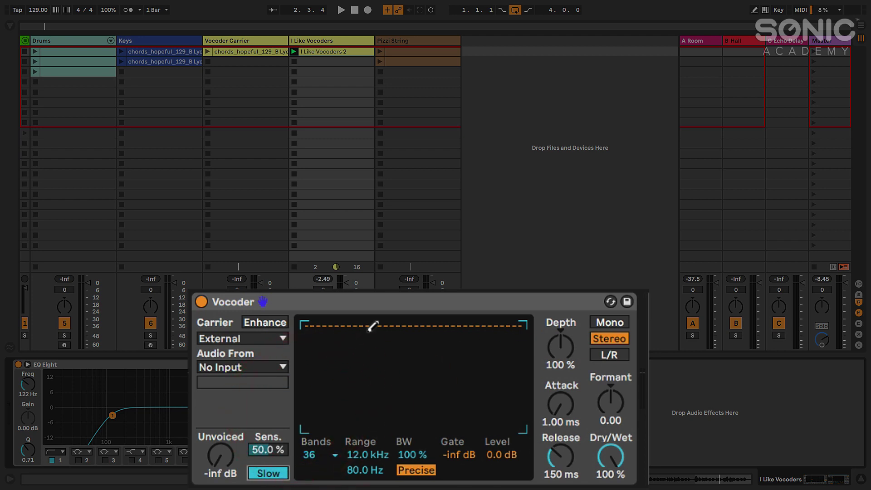
pyautogui.press('space')
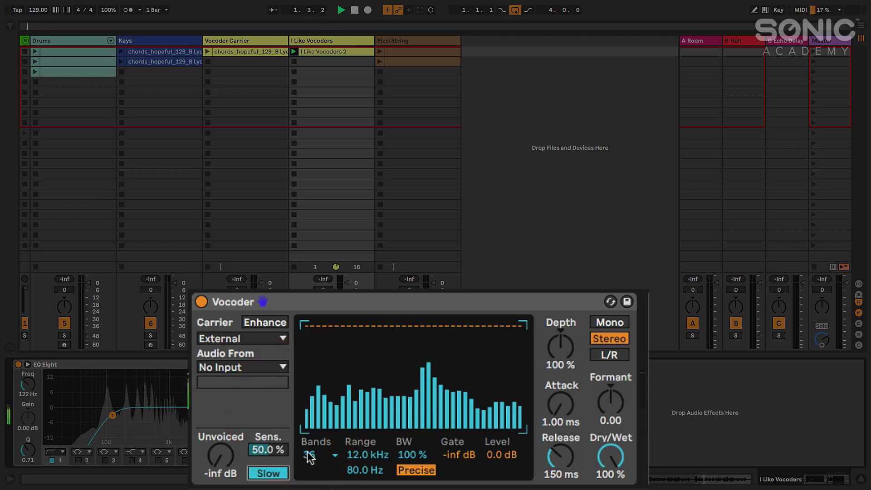
pyautogui.press('space')
pyautogui.click(234, 339)
pyautogui.click(232, 403)
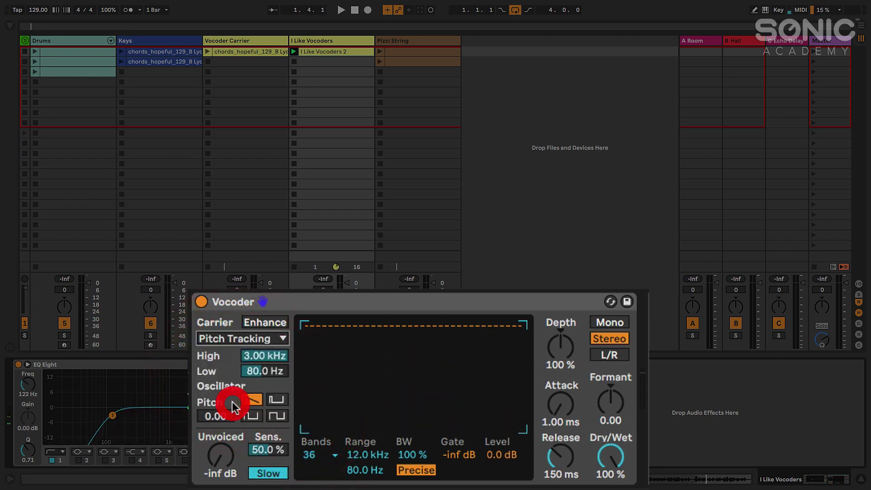
pyautogui.press('space')
# Compare Bands settings of 8, 4, 32 and 40 in the Vocoder while the vocal clip plays.
pyautogui.click(327, 459)
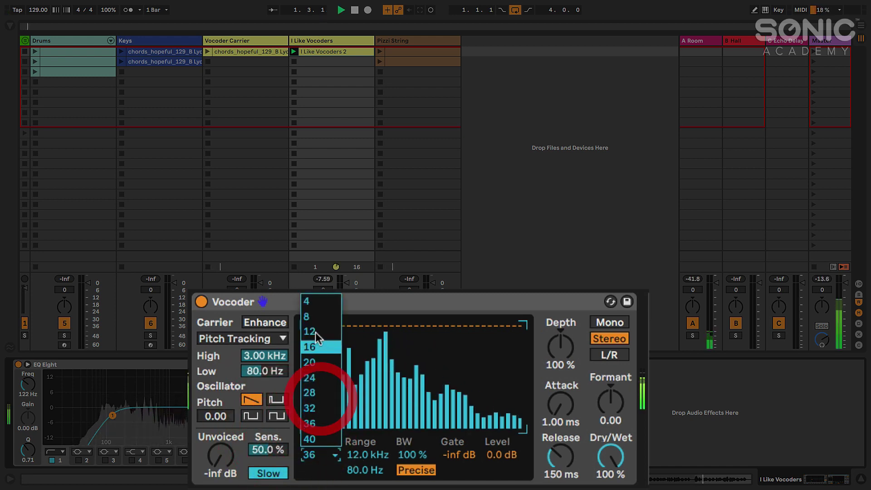
pyautogui.click(314, 317)
pyautogui.click(326, 456)
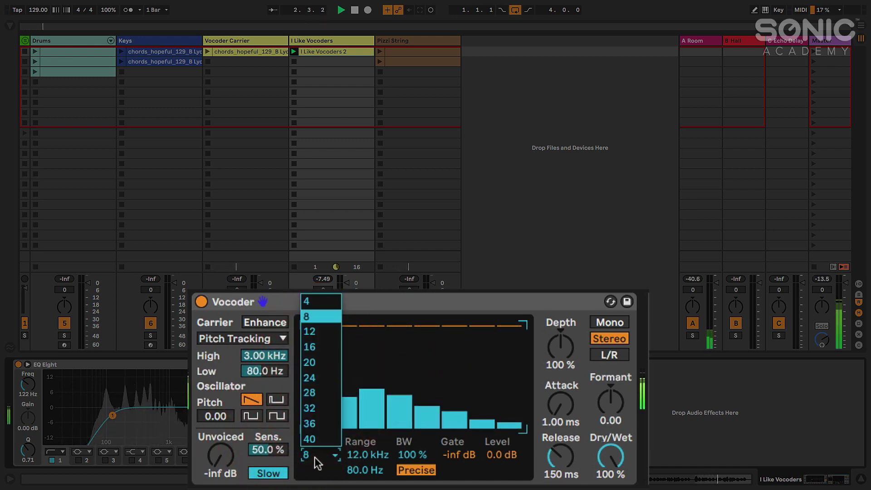
pyautogui.click(329, 299)
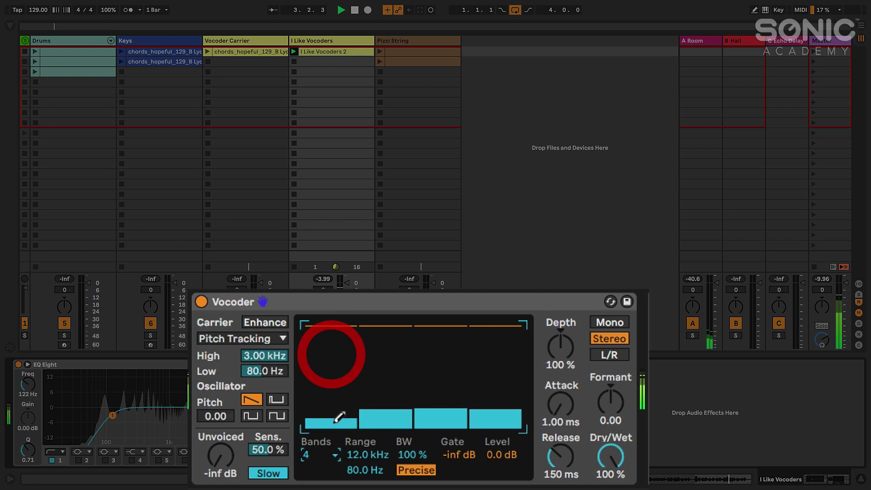
pyautogui.click(325, 453)
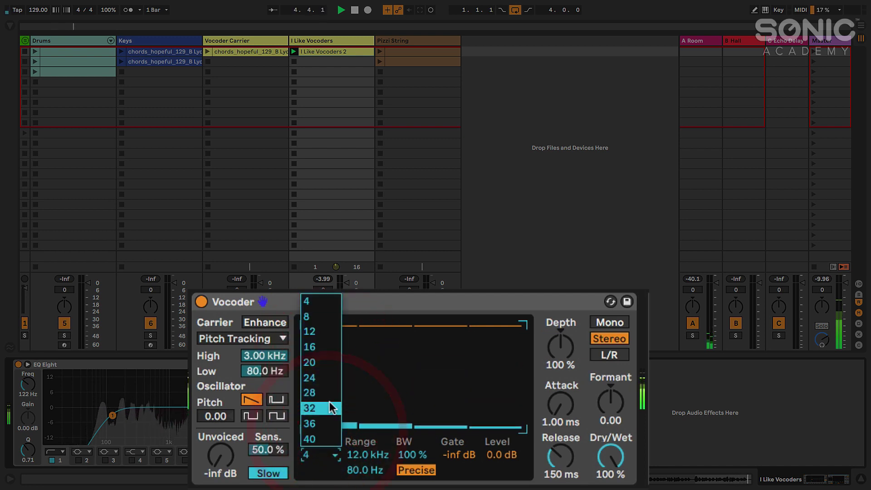
pyautogui.click(331, 405)
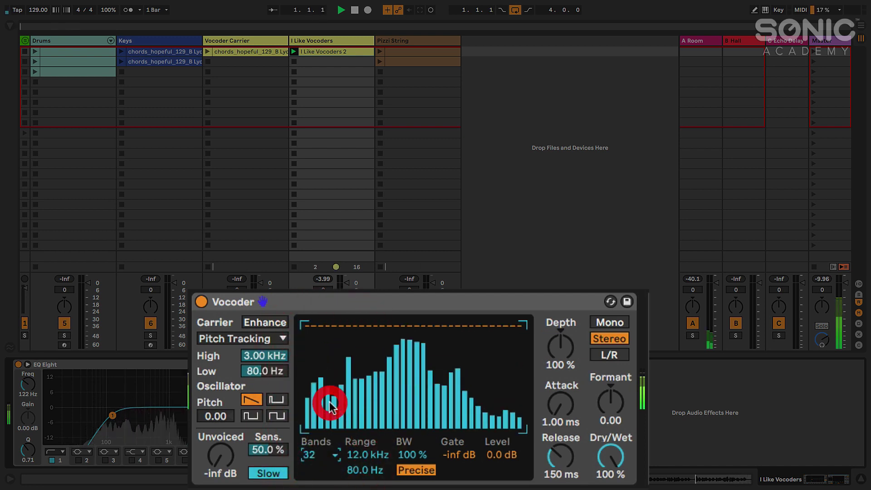
pyautogui.click(326, 455)
pyautogui.click(323, 440)
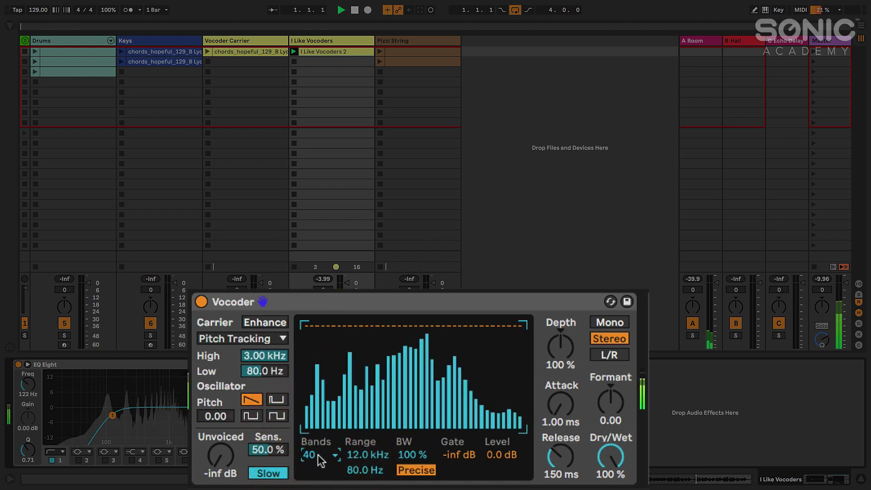
# Try 8 bands again with the vocal playing and settle the Vocoder's Bands on 20.
pyautogui.click(319, 455)
pyautogui.click(325, 316)
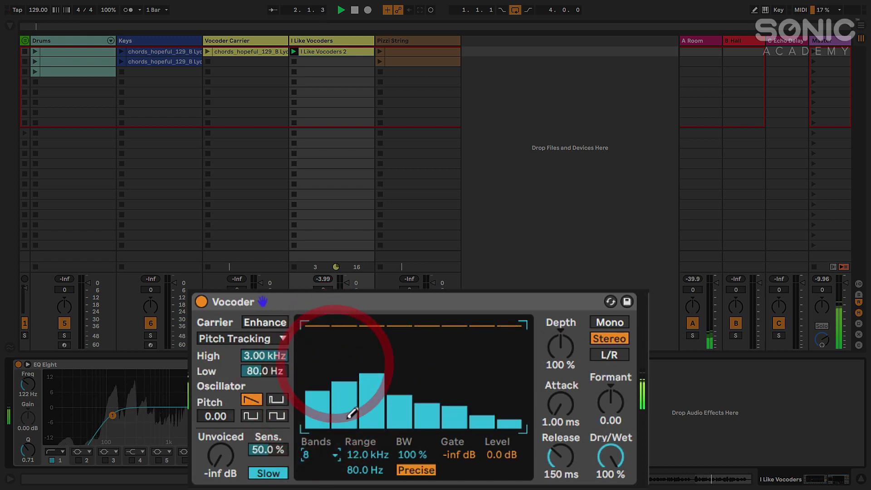
pyautogui.click(321, 455)
pyautogui.click(318, 362)
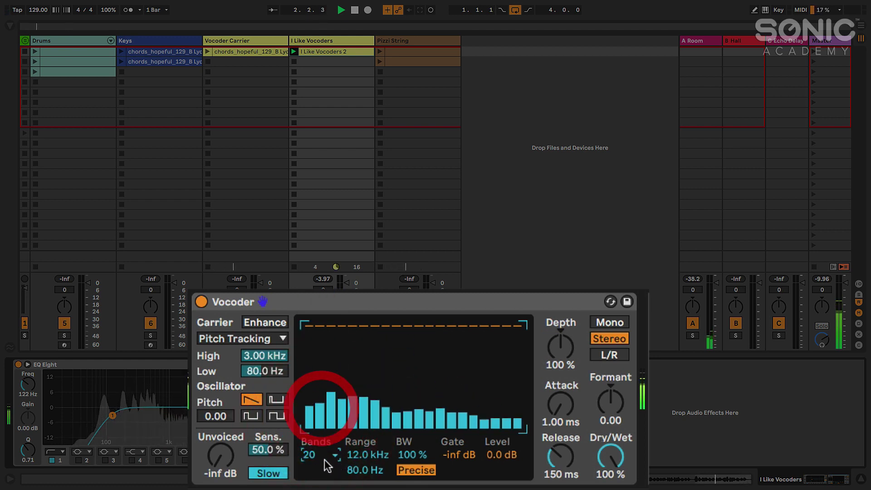
# Widen the Vocoder's filter Range to 20.0 Hz through 18.0 kHz and restart playback to hear it.
pyautogui.click(365, 456)
pyautogui.press('space')
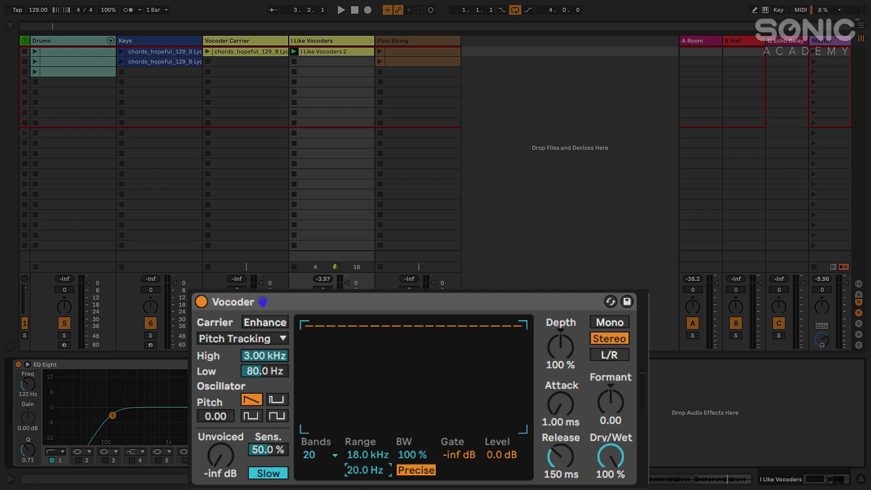
pyautogui.press('space')
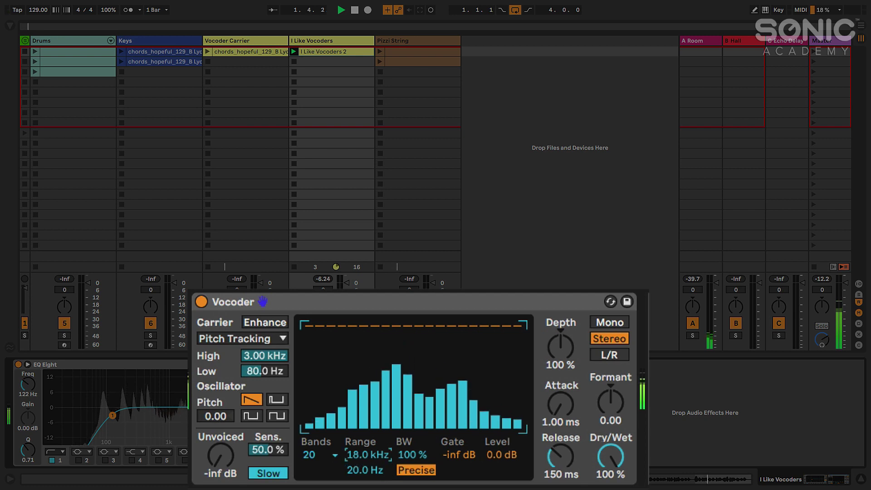
# Try a Range of 100 Hz to 1.00 kHz on the playing vocal, returning the upper limit to 18.0 kHz.
pyautogui.moveTo(365, 470); pyautogui.dragTo(365, 456)
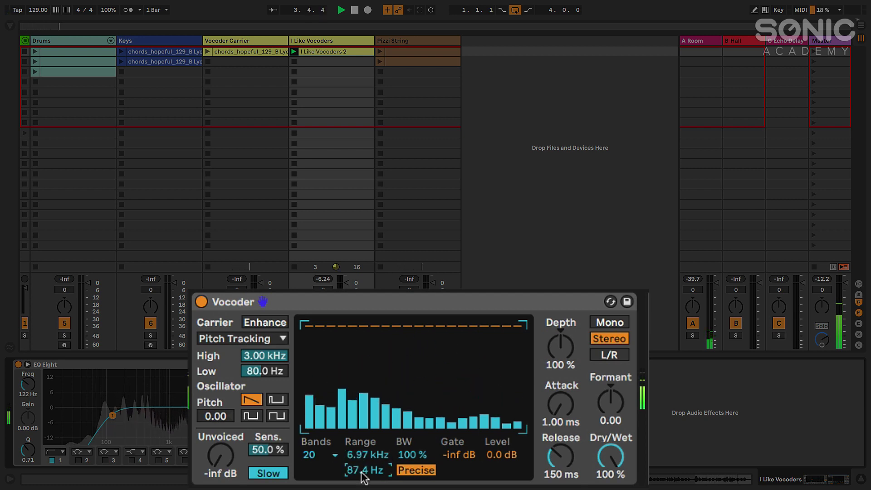
pyautogui.write('100')
pyautogui.press('Return')
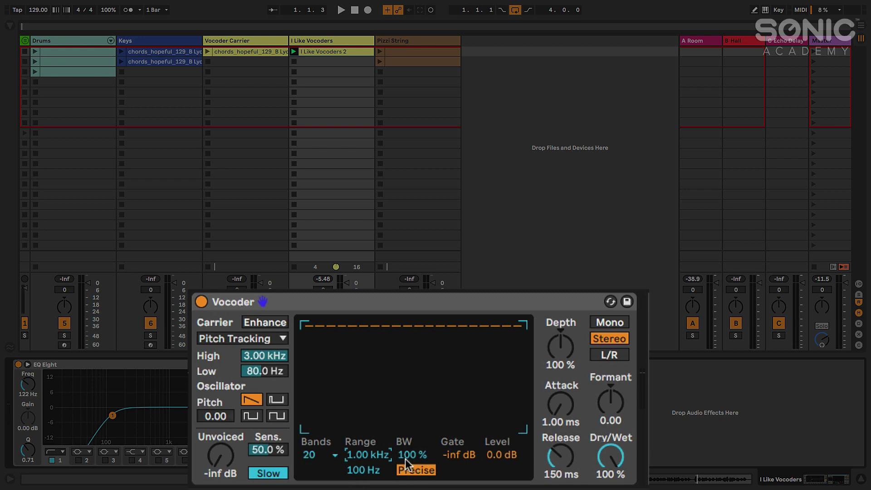
pyautogui.press('space')
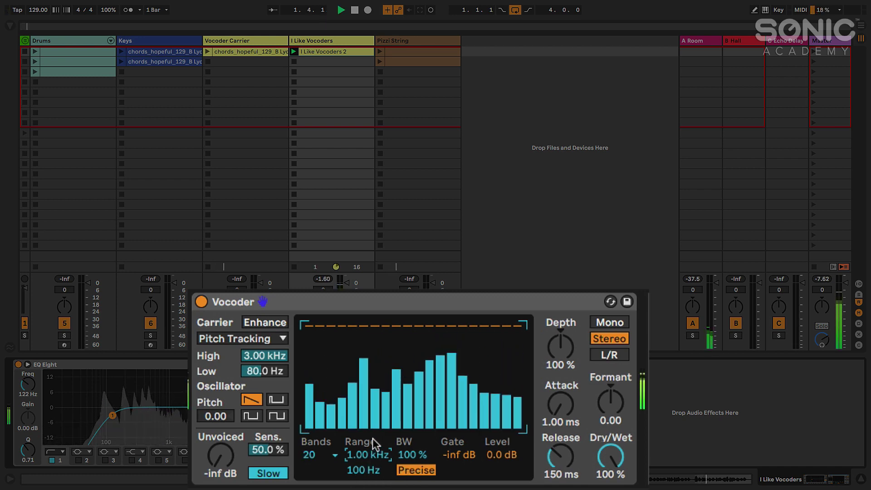
pyautogui.moveTo(366, 450); pyautogui.dragTo(365, 384)
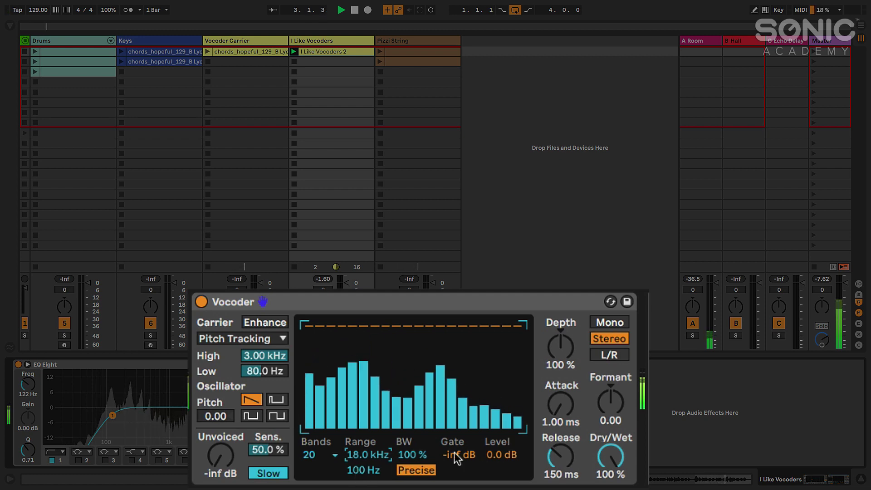
pyautogui.press('space')
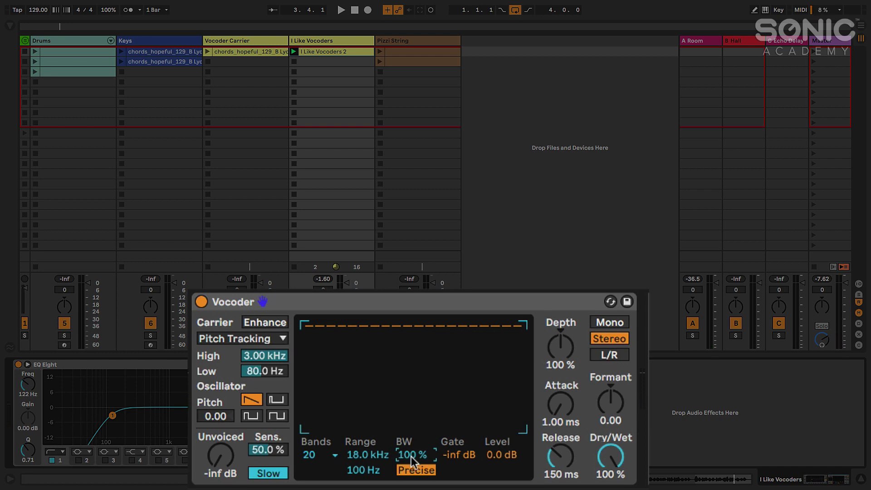
# Try filter bandwidths of 108 % and 39.7 % in the Vocoder while playing the vocal clip.
pyautogui.press('space')
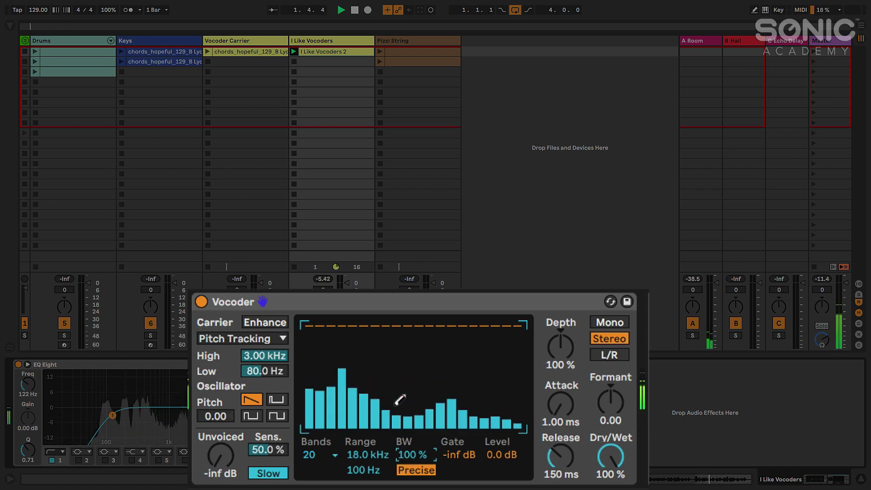
pyautogui.press('space')
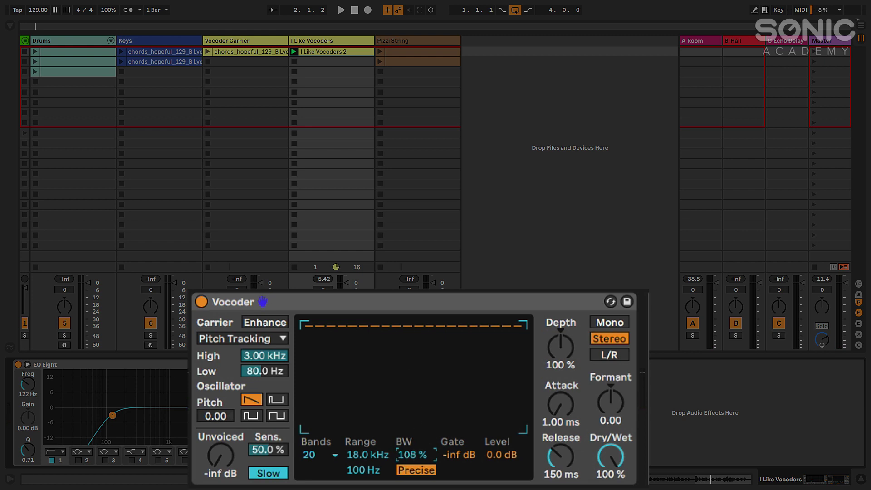
pyautogui.press('space')
pyautogui.moveTo(405, 456); pyautogui.dragTo(411, 476)
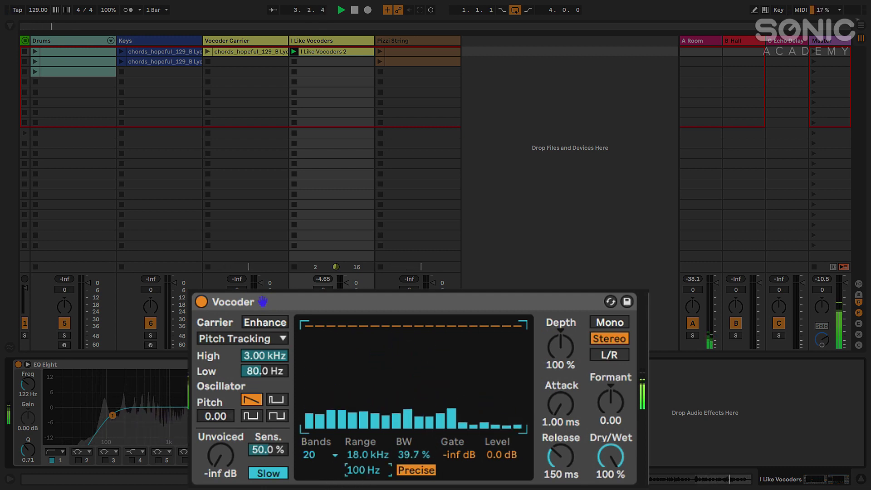
# Reset the Vocoder's Range to 80.0 Hz and 12.0 kHz, and its BW to 100 %.
pyautogui.moveTo(362, 471); pyautogui.dragTo(411, 434)
pyautogui.doubleClick(362, 471)
pyautogui.click(363, 454)
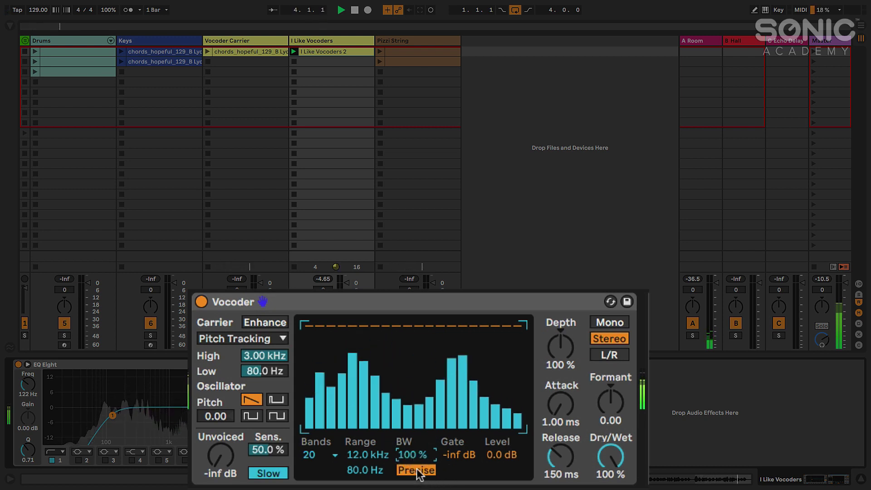
# Stop playback and toggle the filter bank between Precise and Retro, leaving it on Retro.
pyautogui.press('space')
pyautogui.click(416, 473)
pyautogui.click(416, 472)
pyautogui.click(417, 472)
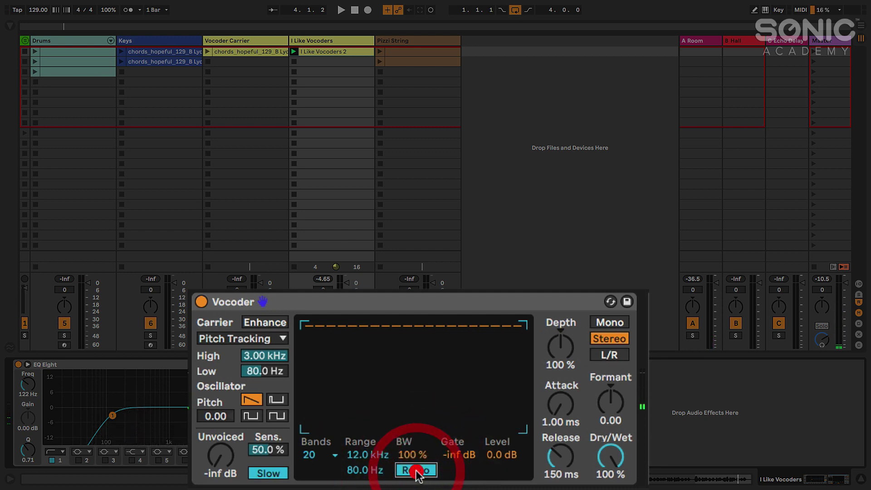
pyautogui.click(417, 472)
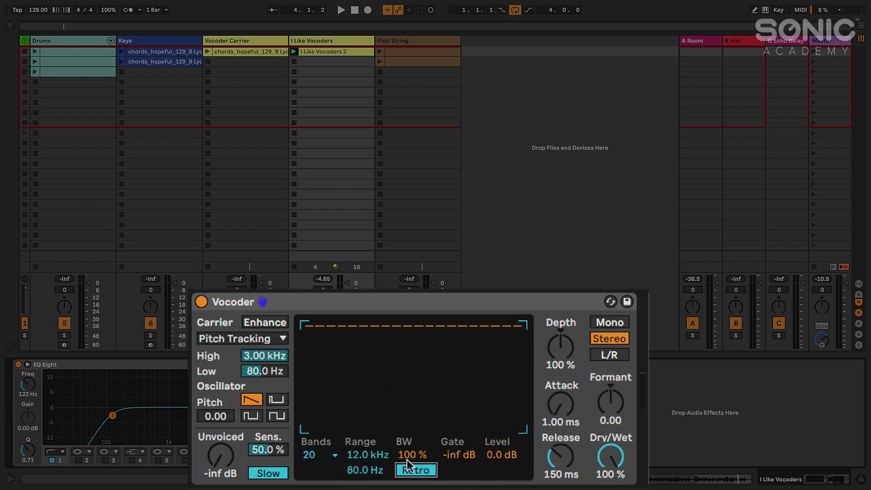
# Compare BW at 20.4 % and 100 % in Retro mode during playback, returning the filter bank to Precise.
pyautogui.press('space')
pyautogui.moveTo(409, 454)
pyautogui.mouseDown()
pyautogui.moveTo(409, 489)
pyautogui.moveTo(413, 454)
pyautogui.mouseUp()
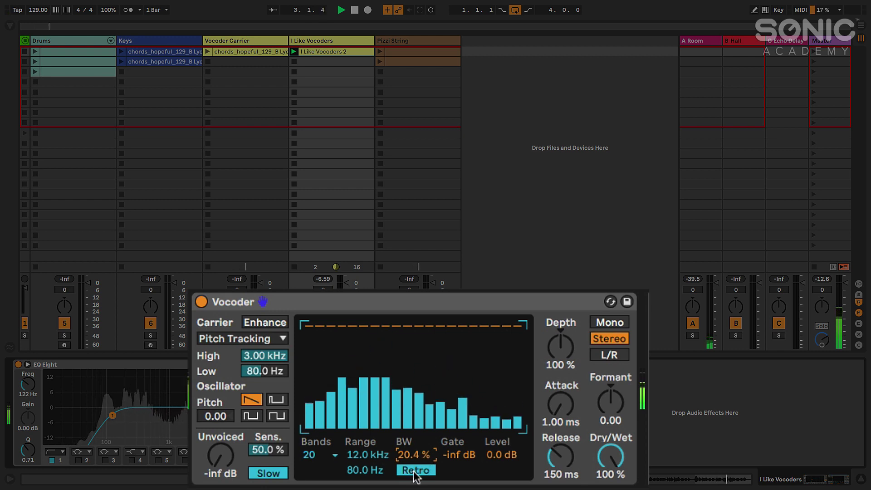
pyautogui.moveTo(413, 453); pyautogui.dragTo(413, 416)
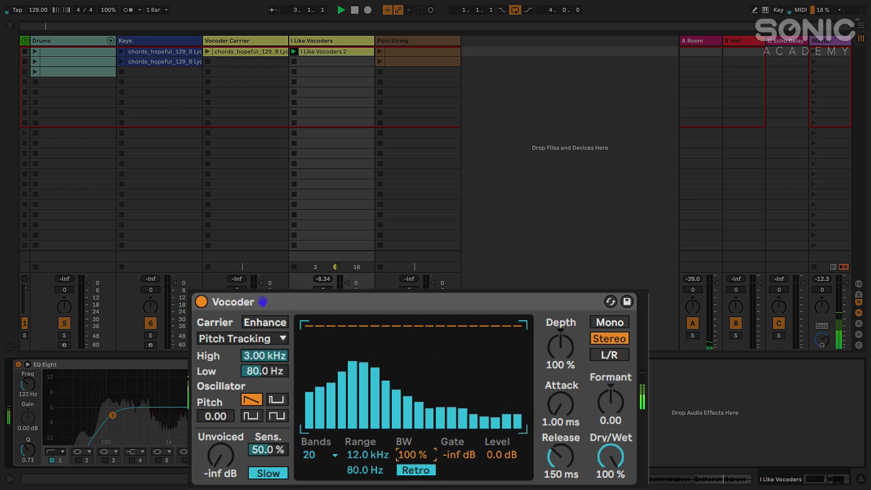
pyautogui.click(415, 471)
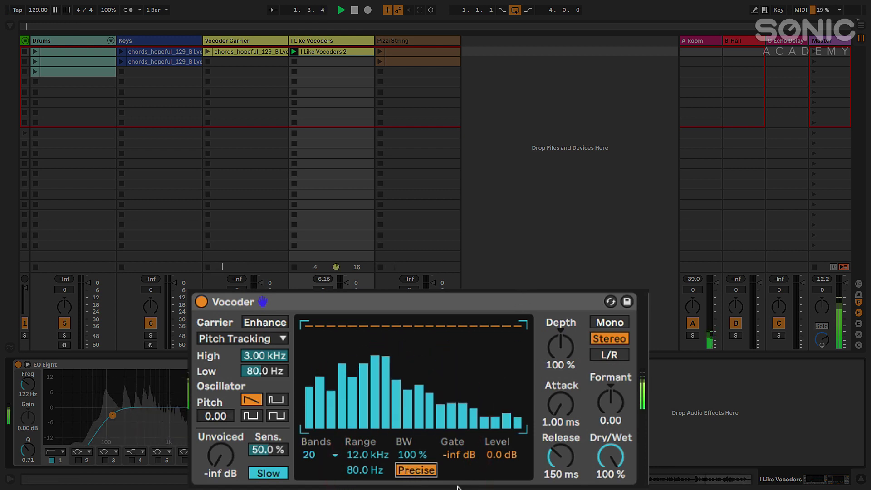
# Try Gate thresholds of -12 dB and -3.2 dB on the vocal, returning the Gate to -inf dB.
pyautogui.press('space')
pyautogui.click(454, 458)
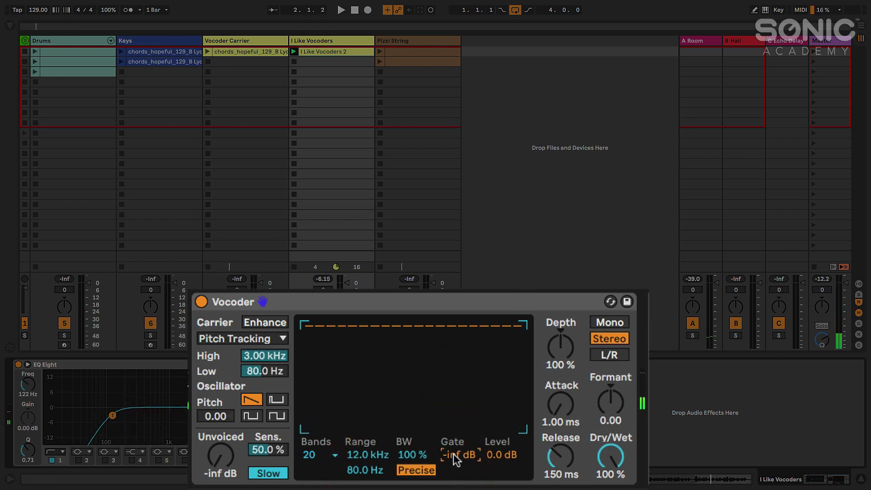
pyautogui.moveTo(455, 455); pyautogui.dragTo(456, 447)
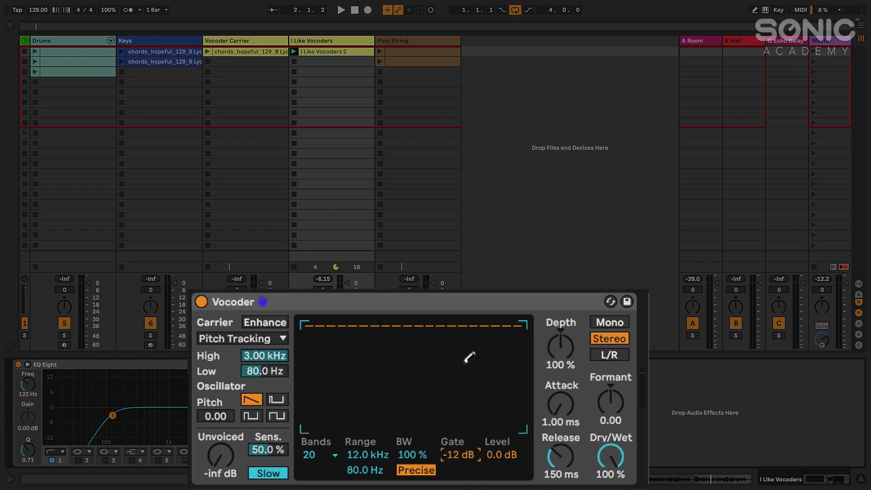
pyautogui.press('space')
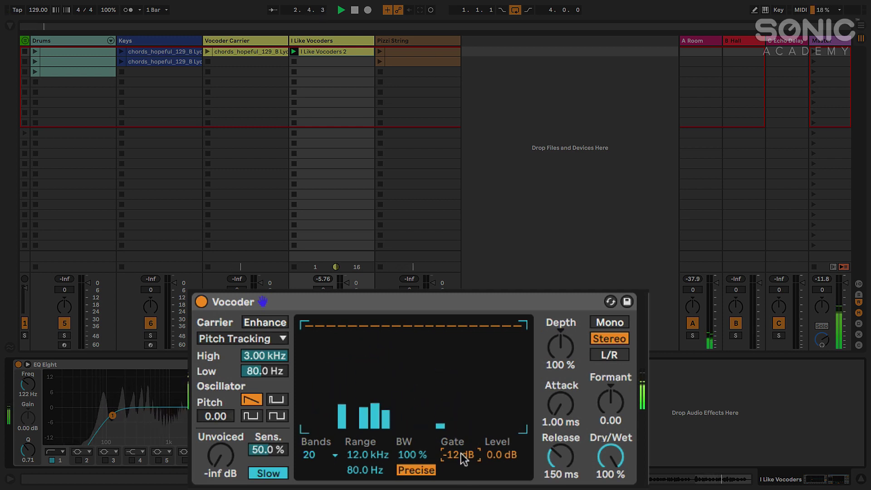
pyautogui.moveTo(461, 453)
pyautogui.mouseDown()
pyautogui.moveTo(462, 487)
pyautogui.moveTo(461, 458)
pyautogui.mouseUp()
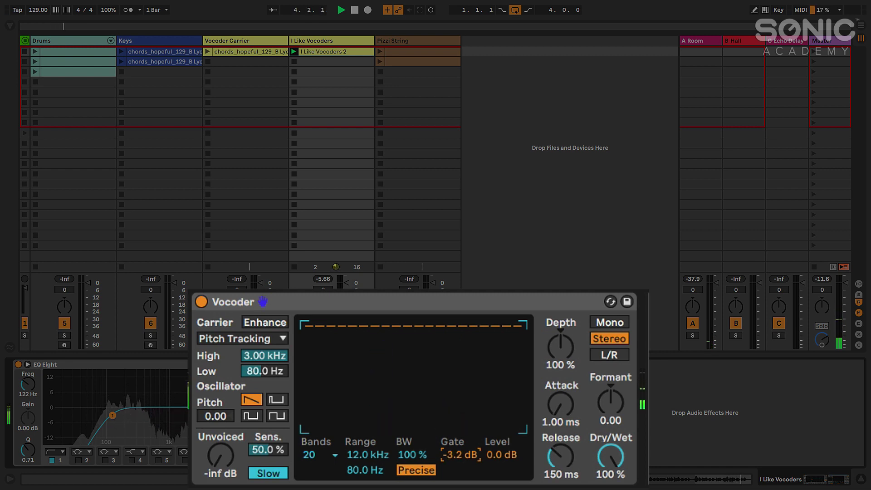
pyautogui.moveTo(461, 454); pyautogui.dragTo(460, 468)
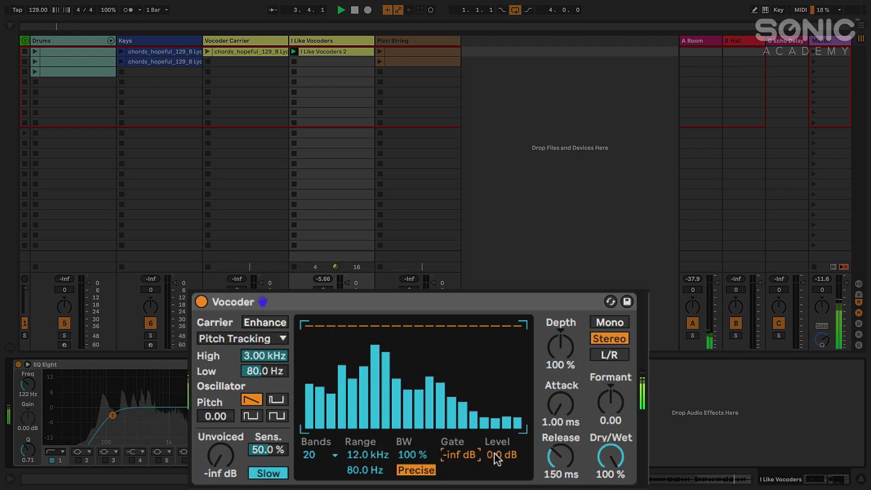
# Stop playback and try adjusting the Vocoder's Level and Depth, returning them to 0.0 dB and 100 %.
pyautogui.press('space')
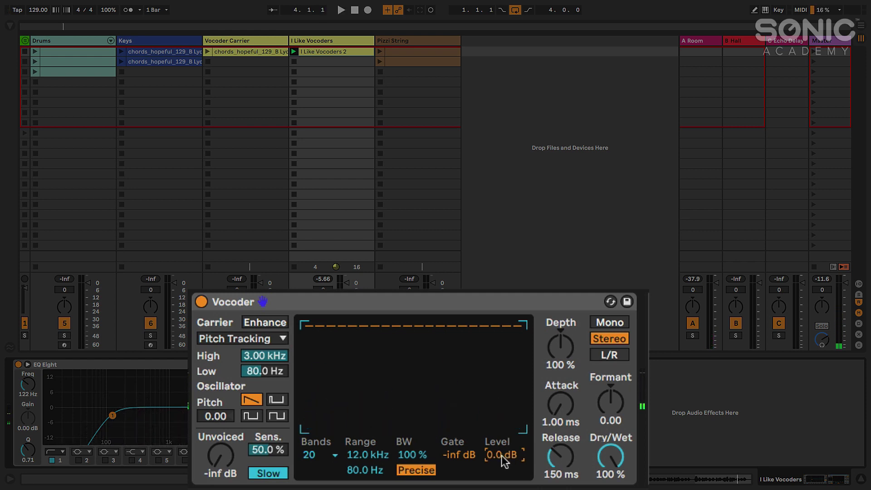
pyautogui.moveTo(502, 455); pyautogui.dragTo(502, 447)
pyautogui.doubleClick(502, 455)
pyautogui.moveTo(556, 346); pyautogui.dragTo(556, 331)
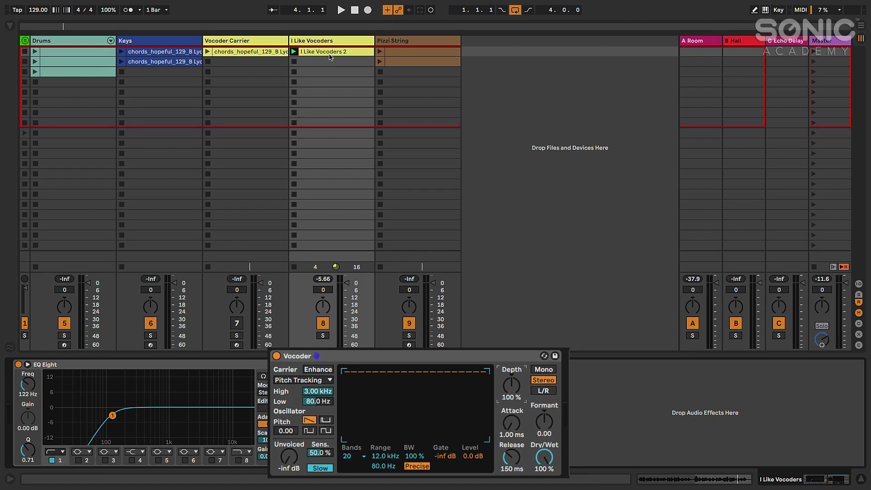
# Open the I Like Vocoders 2 clip to show its waveform and clip settings.
pyautogui.click(325, 52)
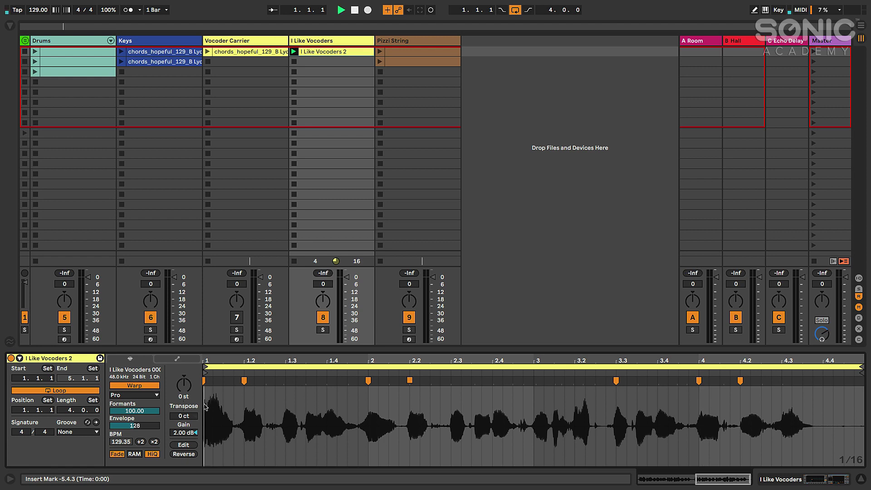
# Play the I Like Vocoders 2 clip and try the Vocoder's Depth at 155 %, 159 % and 46 %.
pyautogui.click(204, 410)
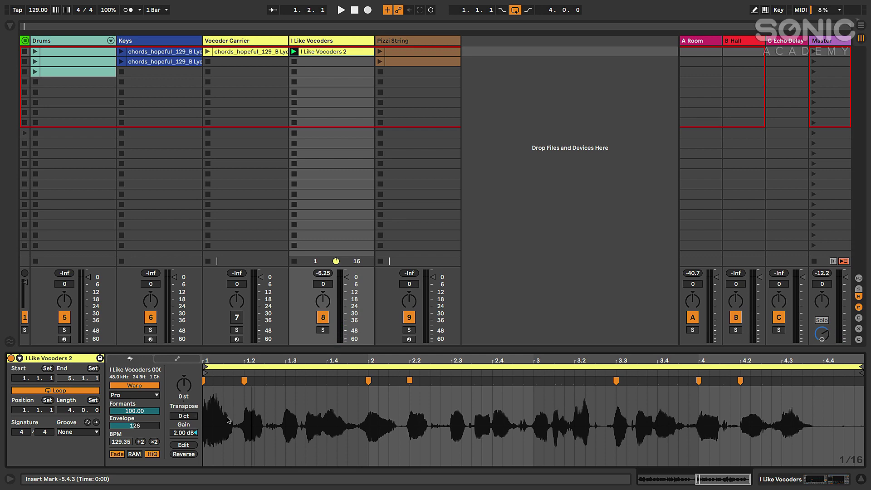
pyautogui.hotkey('shift', 'Tab')
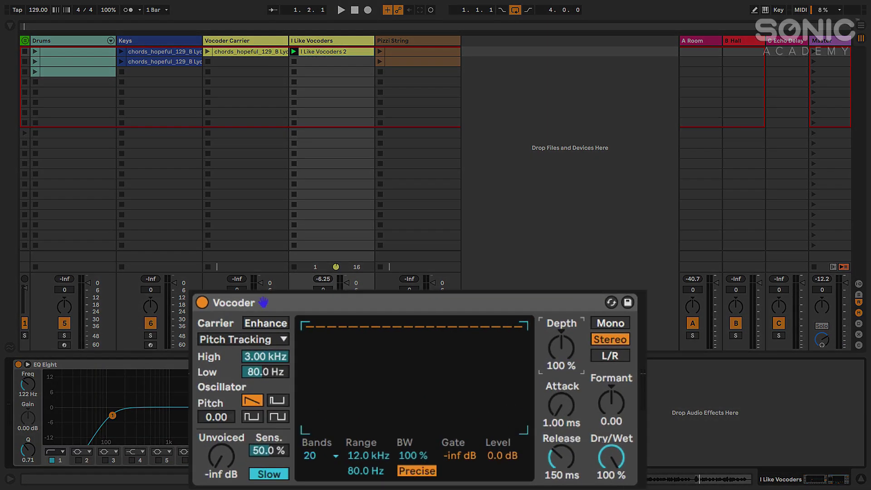
pyautogui.moveTo(499, 397); pyautogui.dragTo(499, 381)
pyautogui.moveTo(565, 356); pyautogui.dragTo(565, 355)
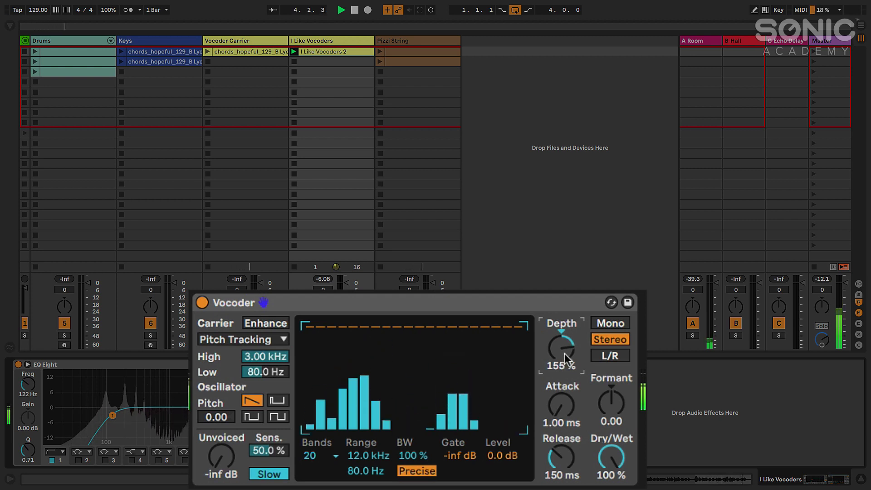
pyautogui.moveTo(566, 353); pyautogui.dragTo(566, 351)
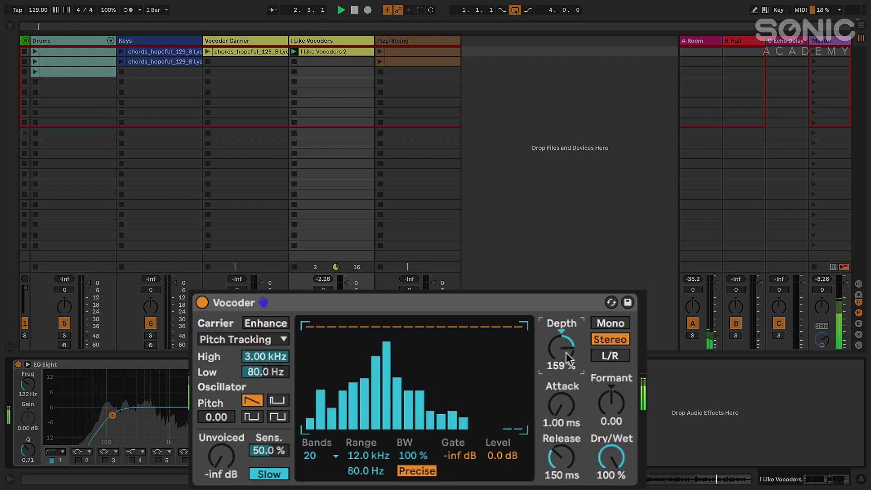
pyautogui.moveTo(566, 349); pyautogui.dragTo(566, 403)
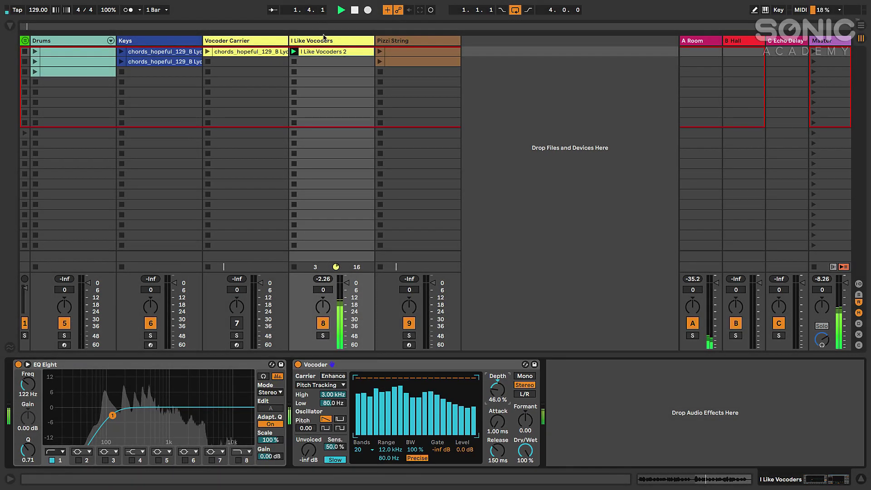
# Check the vocal clip's waveform, try the Vocoder's Depth at about 155 %, and reset it to 100 %.
pyautogui.doubleClick(325, 52)
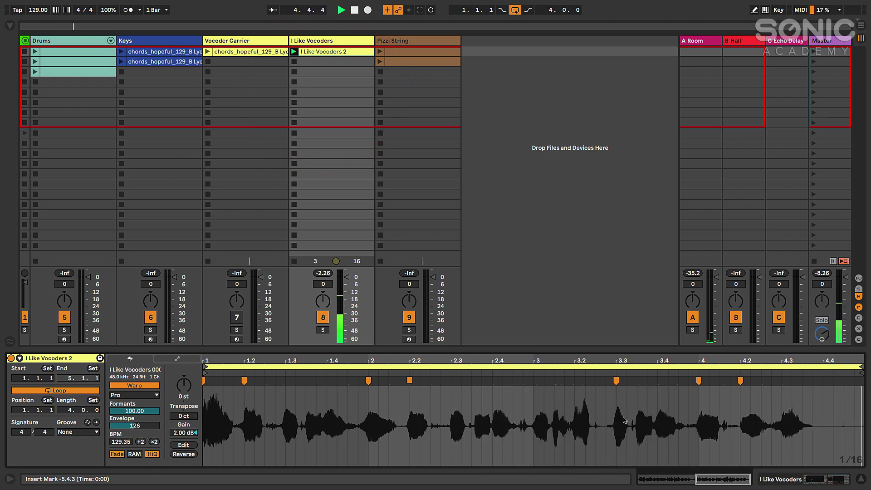
pyautogui.hotkey('shift', 'Tab')
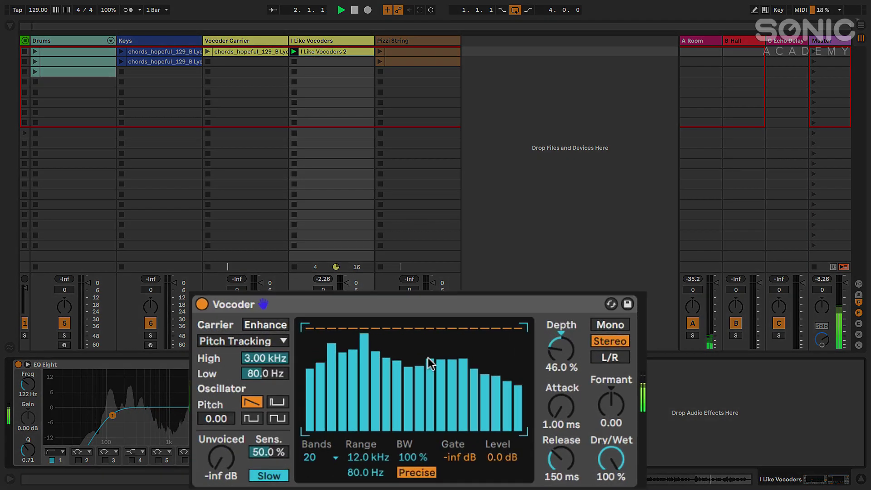
pyautogui.moveTo(563, 353); pyautogui.dragTo(563, 254)
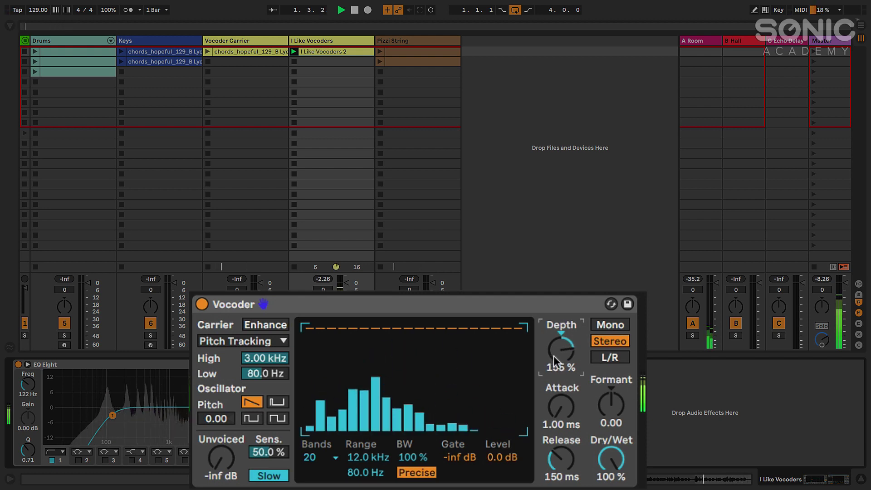
pyautogui.moveTo(560, 349); pyautogui.dragTo(563, 380)
pyautogui.doubleClick(563, 334)
pyautogui.press('space')
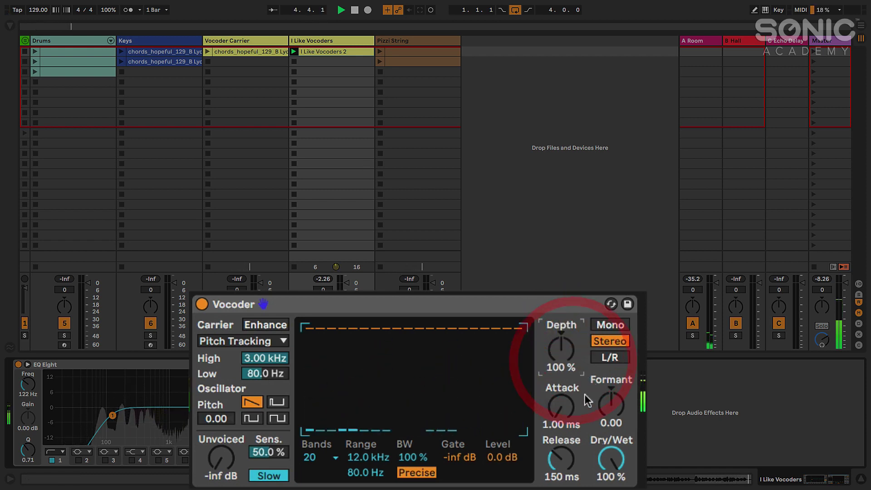
# Try the Vocoder's Attack at 240 ms during playback, returning it to 1.00 ms.
pyautogui.click(559, 406)
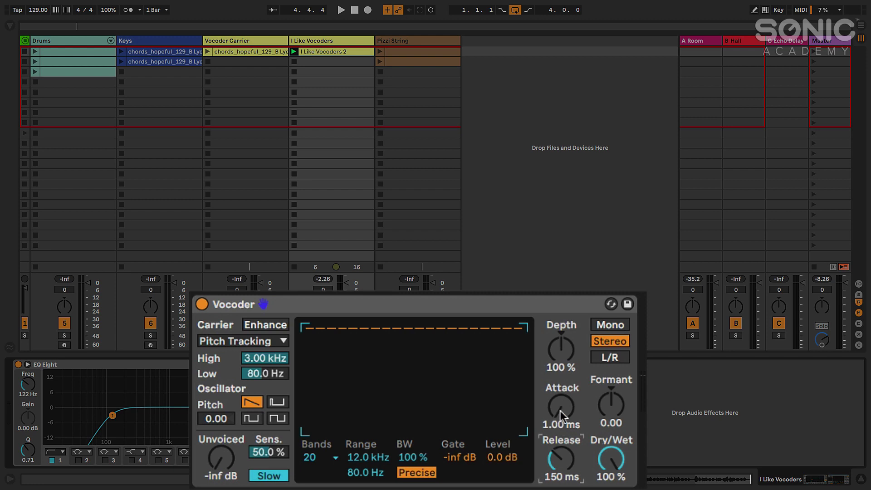
pyautogui.click(560, 409)
pyautogui.press('space')
pyautogui.moveTo(562, 408); pyautogui.dragTo(561, 379)
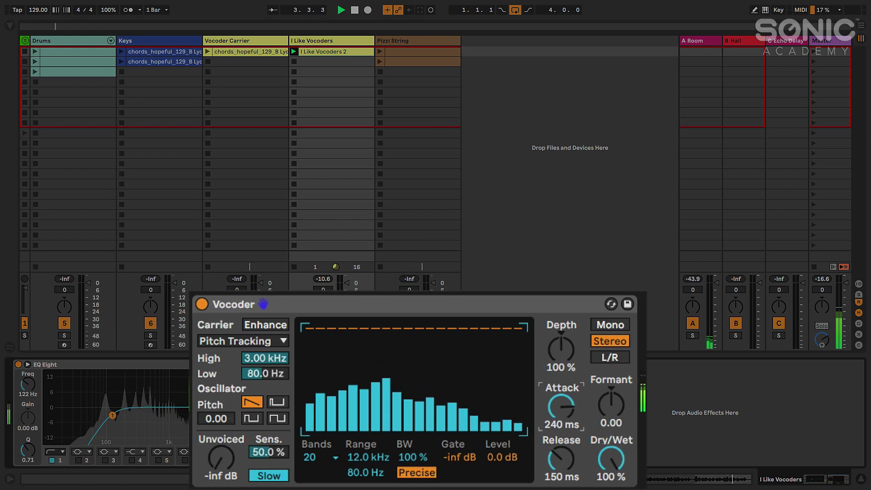
pyautogui.moveTo(561, 379); pyautogui.dragTo(561, 432)
pyautogui.press('space')
# Try the Vocoder's Release at 3.05 s and 2.52 s during playback, and set it to 119 ms.
pyautogui.press('space')
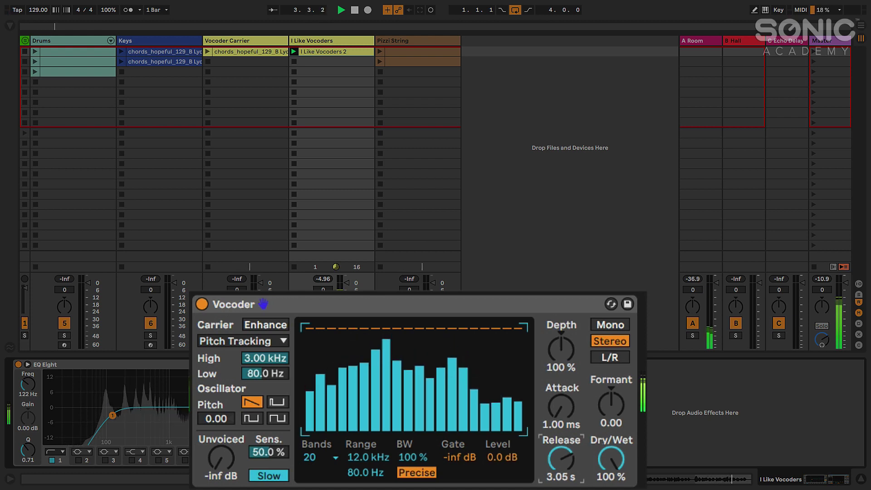
pyautogui.moveTo(561, 432); pyautogui.dragTo(558, 460)
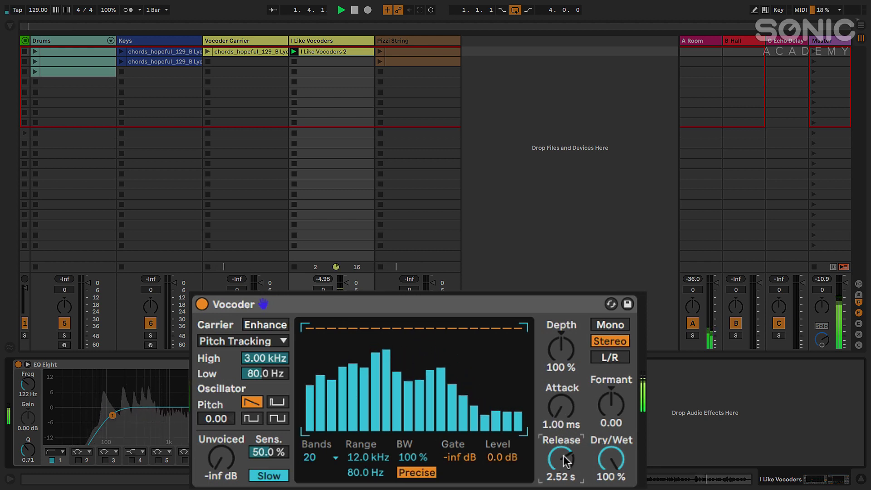
pyautogui.moveTo(565, 459); pyautogui.dragTo(564, 475)
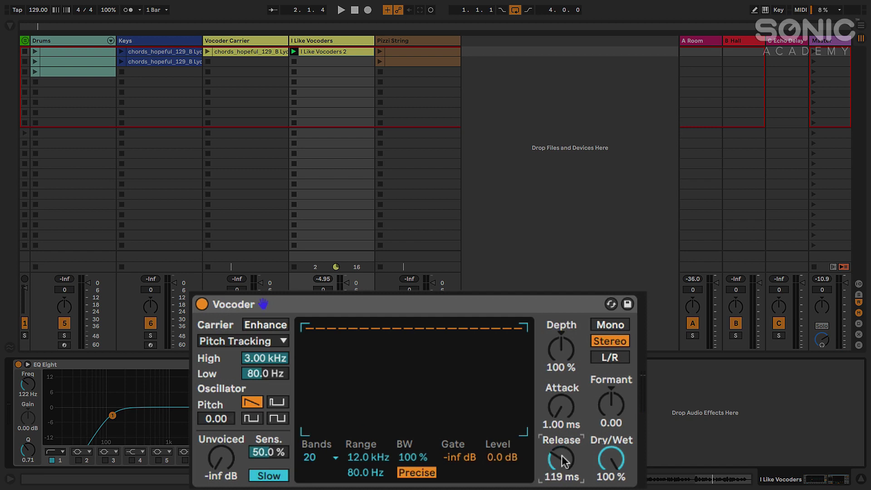
# Switch the Vocoder to Mono and L/R, and try Formant at 15.6 and -13.2 during playback, resetting it to 0.00.
pyautogui.click(603, 325)
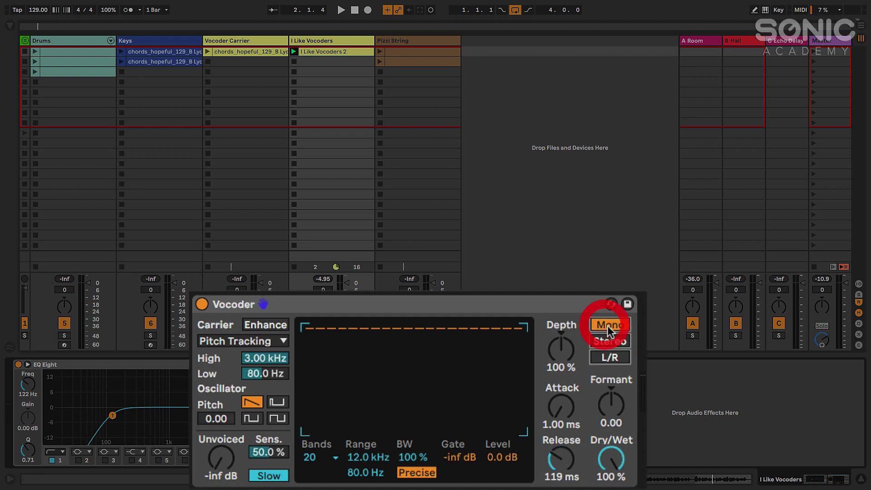
pyautogui.click(611, 356)
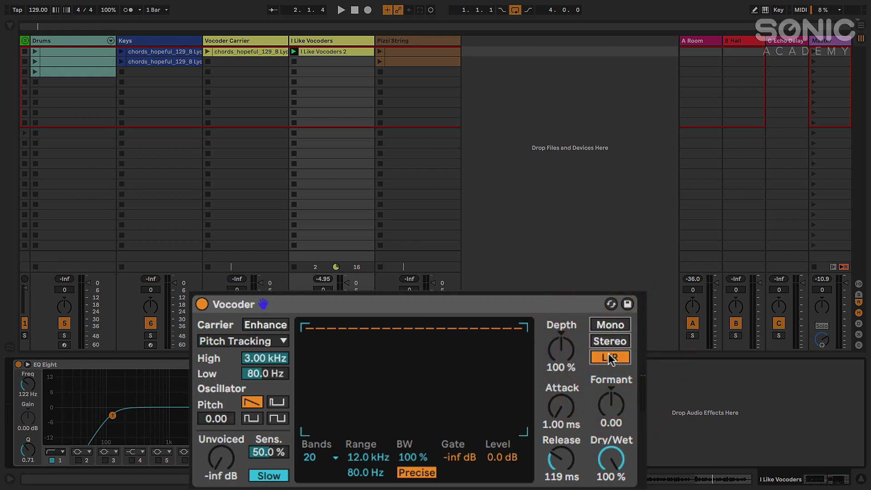
pyautogui.click(610, 399)
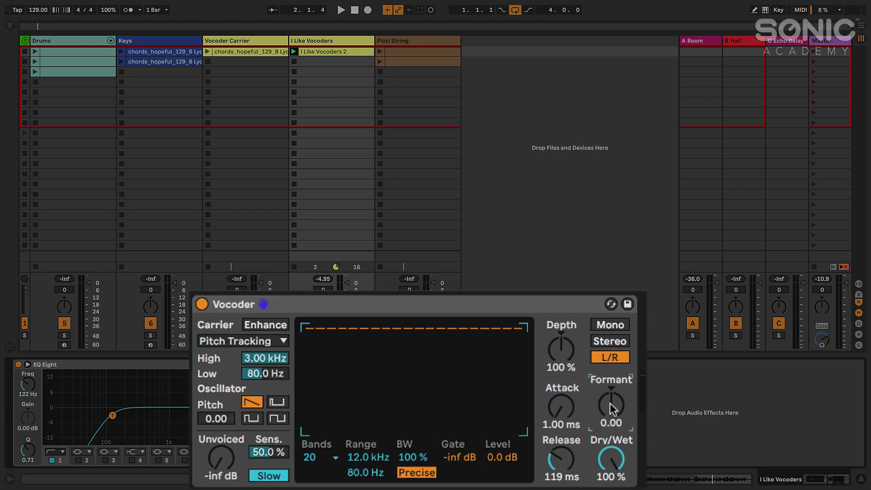
pyautogui.press('space')
pyautogui.moveTo(611, 404); pyautogui.dragTo(612, 438)
pyautogui.scroll(5, 613, 405)
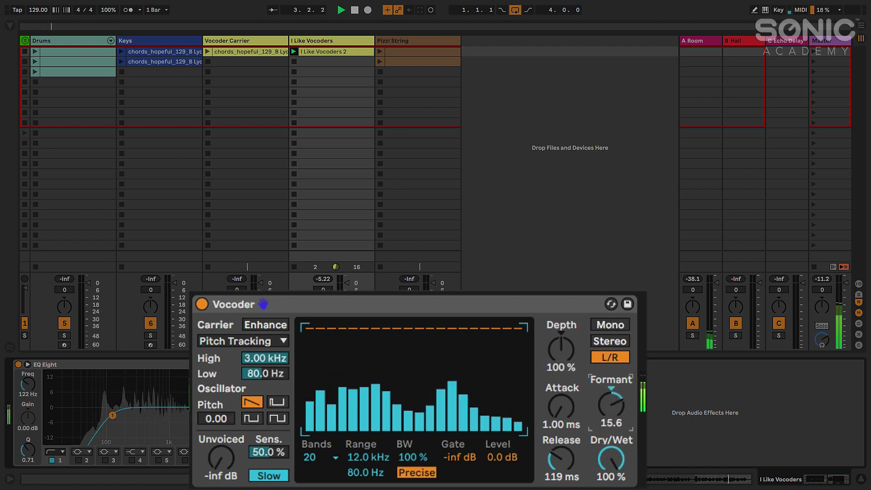
pyautogui.moveTo(613, 391); pyautogui.dragTo(612, 445)
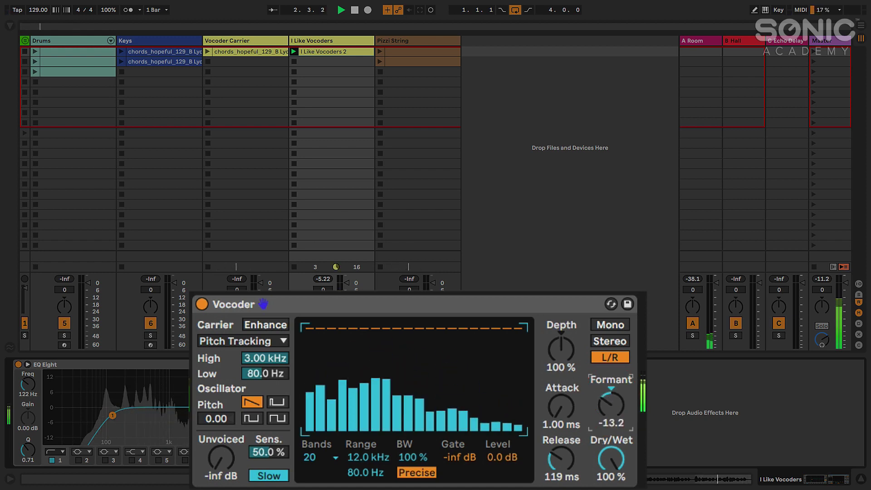
pyautogui.press('Delete')
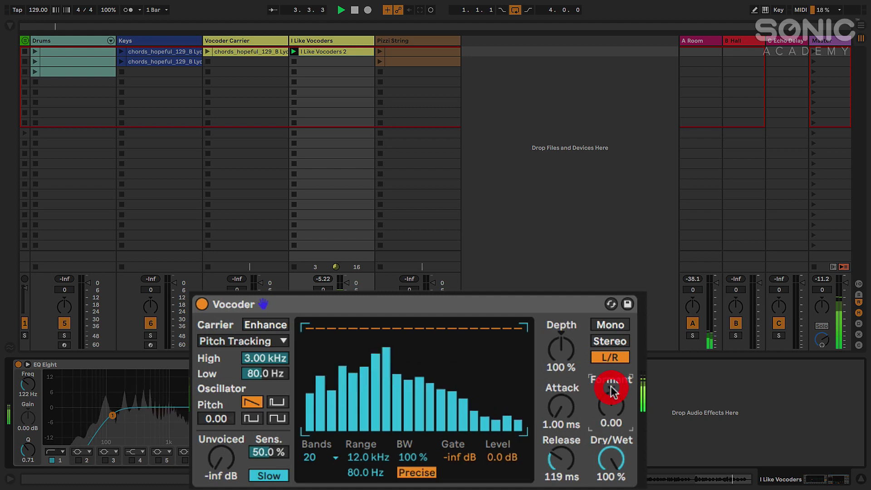
# Try Dry/Wet at 50 %, set the Vocoder back to Stereo with Dry/Wet at 100 %, and stop playback.
pyautogui.moveTo(616, 457); pyautogui.dragTo(612, 464)
pyautogui.press('space')
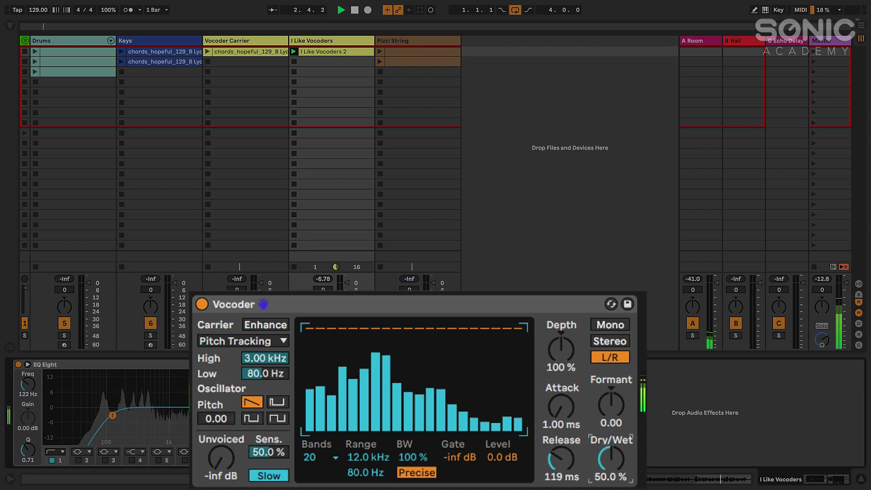
pyautogui.click(610, 341)
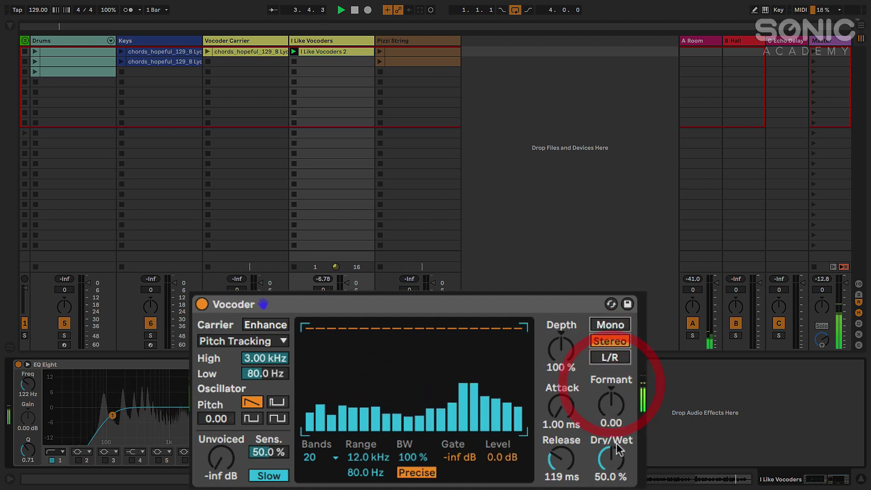
pyautogui.moveTo(612, 460); pyautogui.dragTo(611, 431)
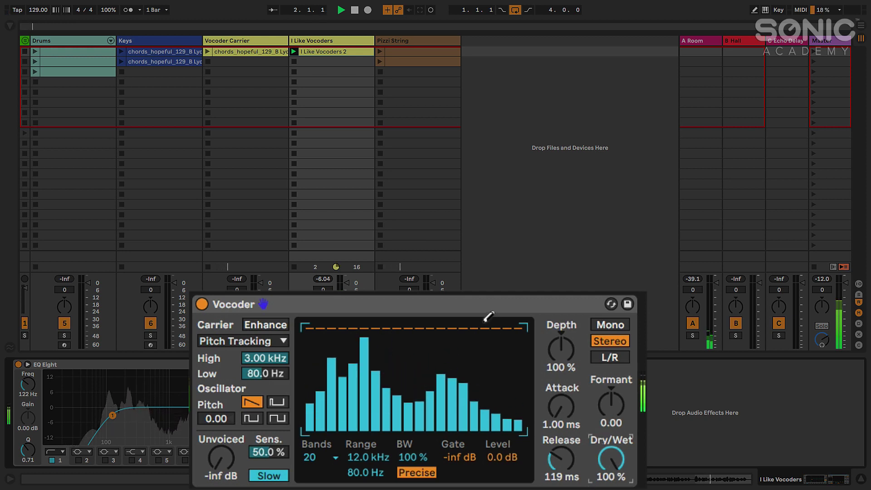
pyautogui.click(440, 302)
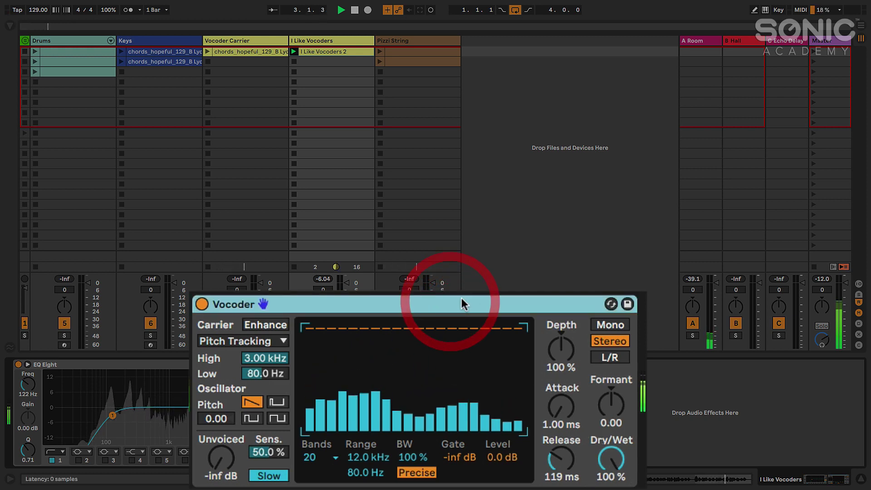
pyautogui.press('space')
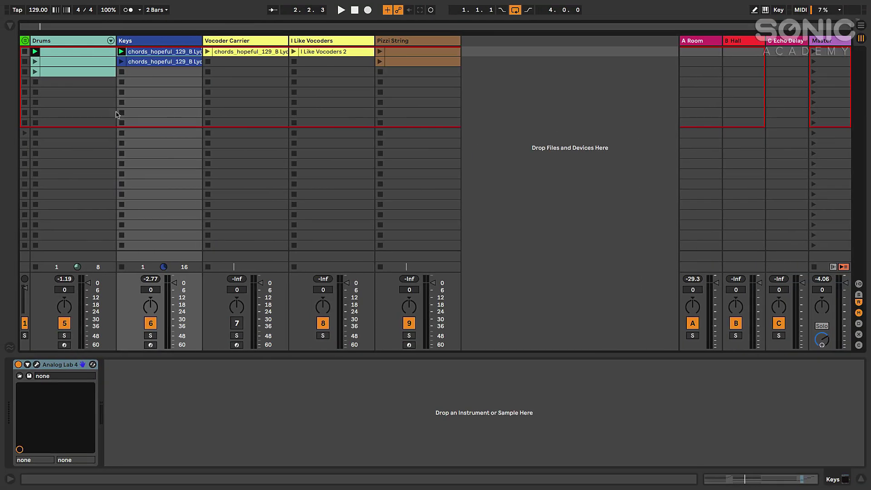
# Show the I Like Vocoders track's Vocoder device and play the first drum clip along with the keys.
pyautogui.click(343, 44)
pyautogui.click(388, 367)
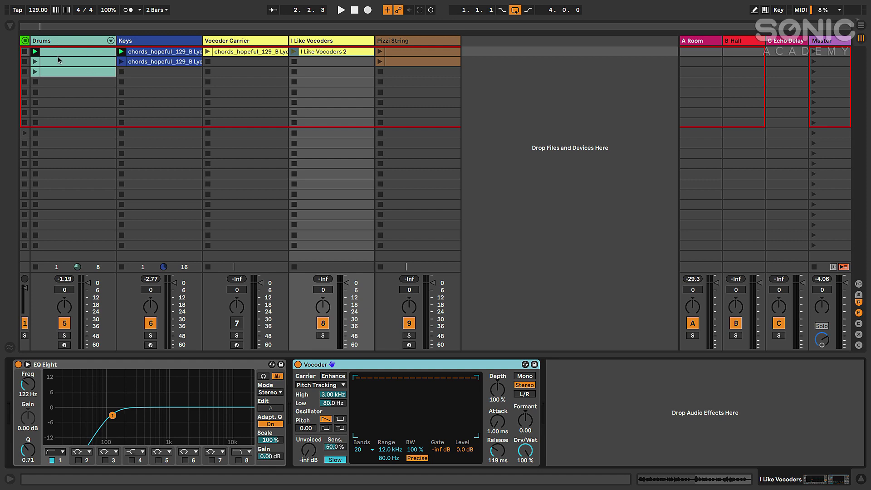
pyautogui.click(36, 52)
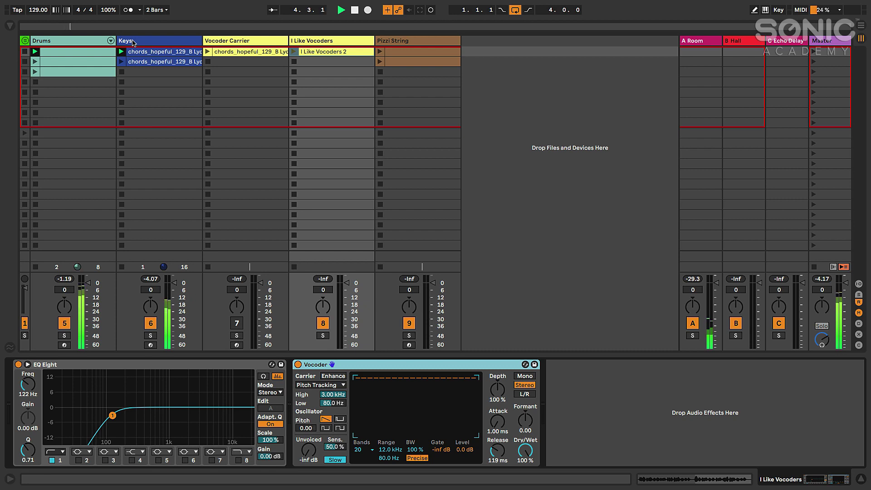
# Compare the MIDI chord notes of the first Keys clip with the Vocoder Carrier clip in an enlarged note editor.
pyautogui.click(176, 54)
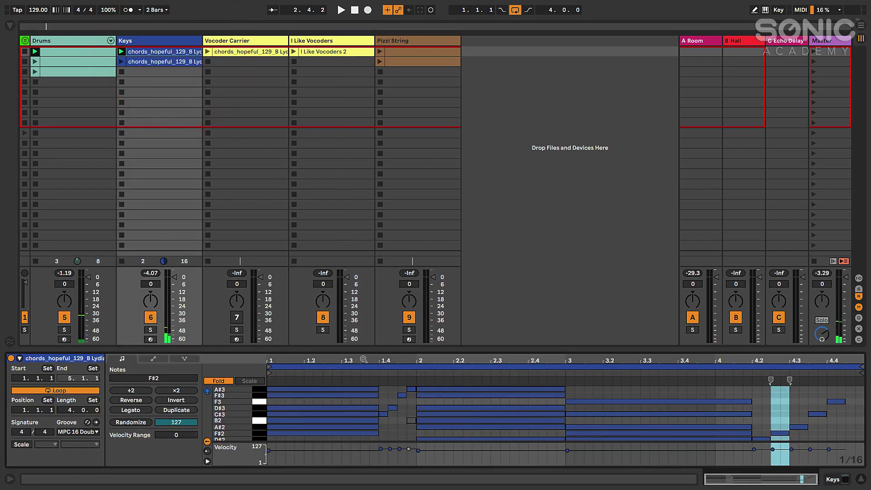
pyautogui.moveTo(363, 349); pyautogui.dragTo(361, 320)
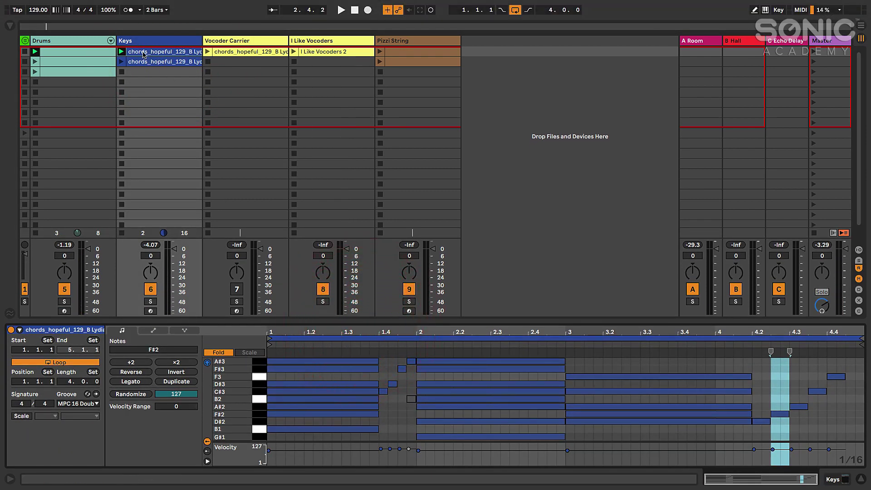
pyautogui.click(241, 44)
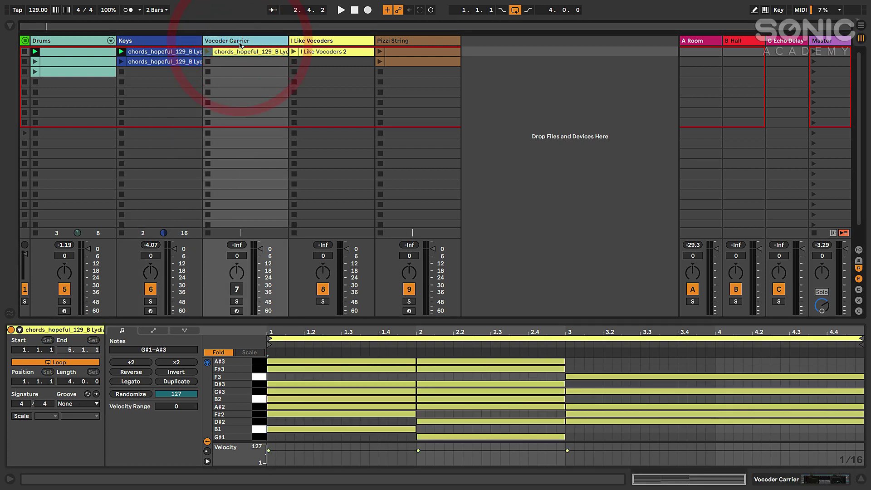
pyautogui.moveTo(379, 322); pyautogui.dragTo(379, 320)
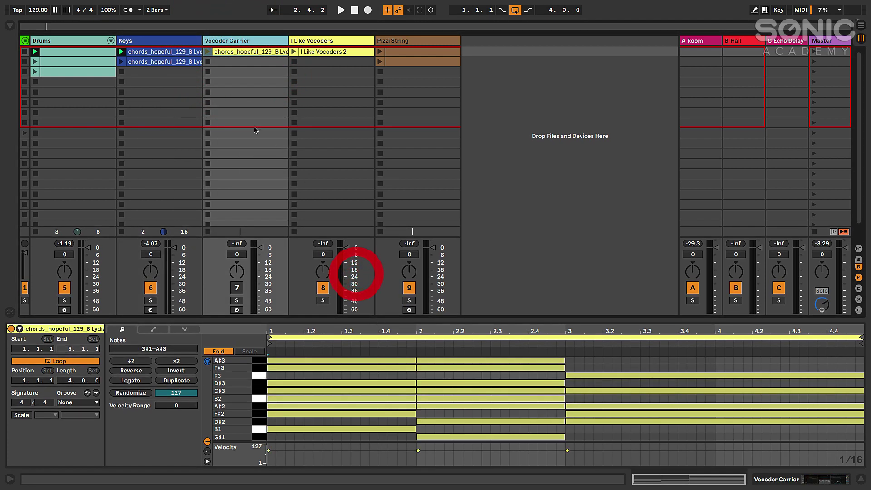
pyautogui.moveTo(375, 320); pyautogui.dragTo(375, 300)
pyautogui.click(154, 54)
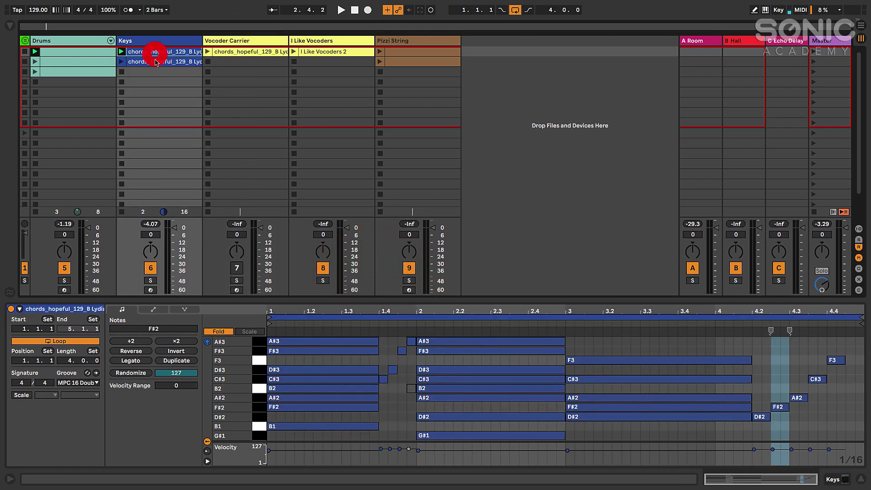
pyautogui.moveTo(382, 300); pyautogui.dragTo(382, 285)
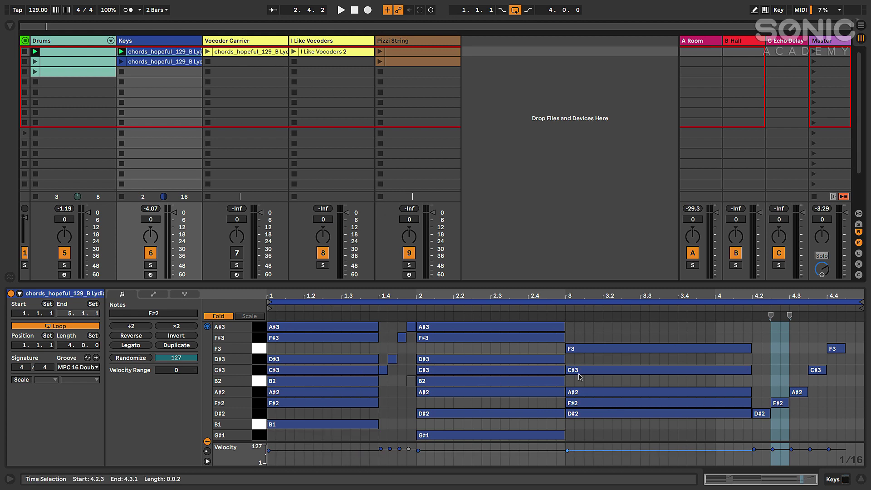
pyautogui.click(224, 53)
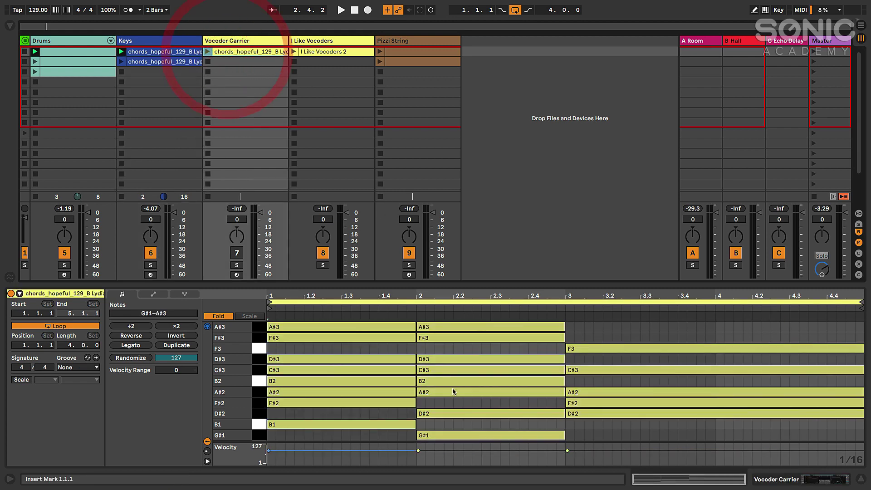
pyautogui.moveTo(502, 284); pyautogui.dragTo(502, 276)
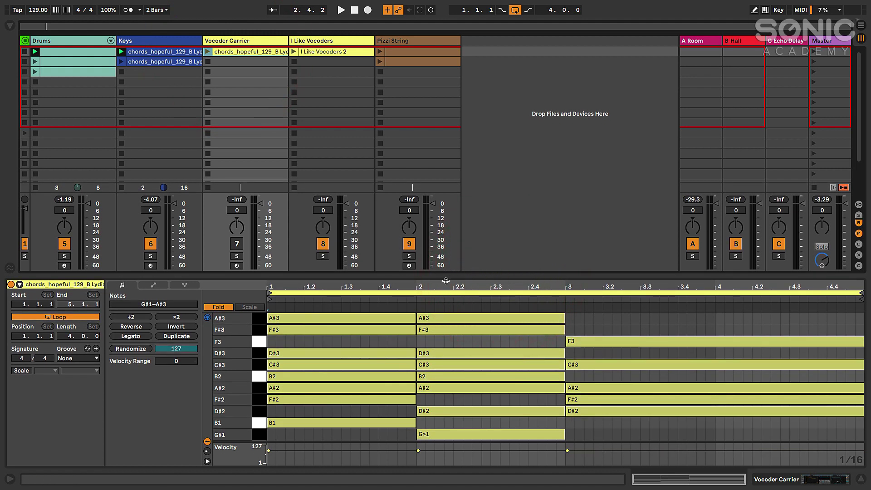
# Shrink the enlarged note editor, stop the Keys track, and show the Vocoder Carrier track's KE Juno Strings instrument.
pyautogui.moveTo(446, 281); pyautogui.dragTo(445, 292)
pyautogui.click(234, 41)
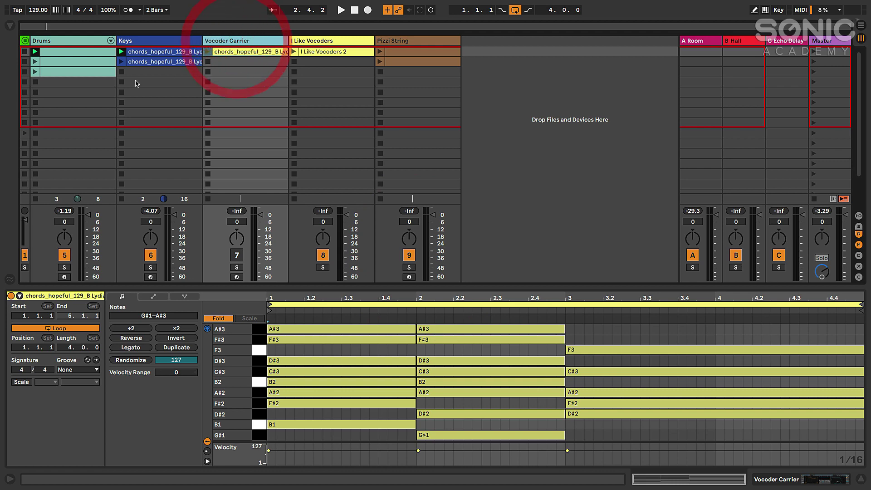
pyautogui.click(122, 71)
pyautogui.click(230, 39)
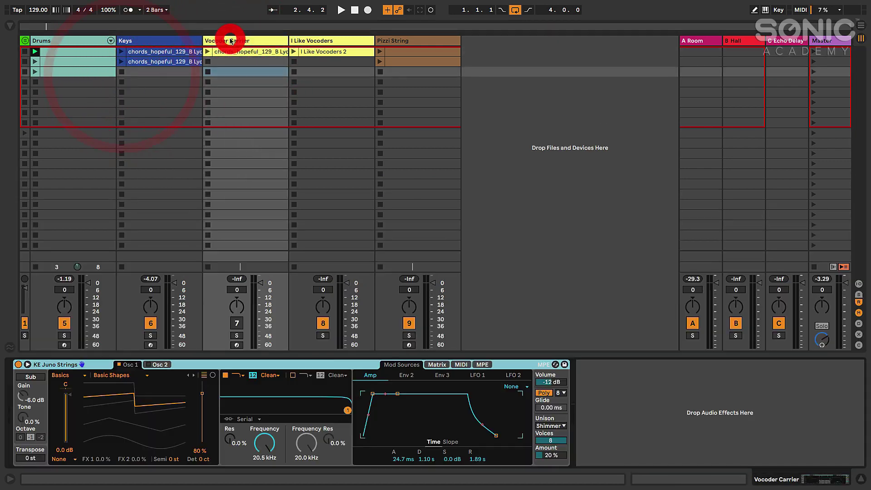
pyautogui.click(236, 365)
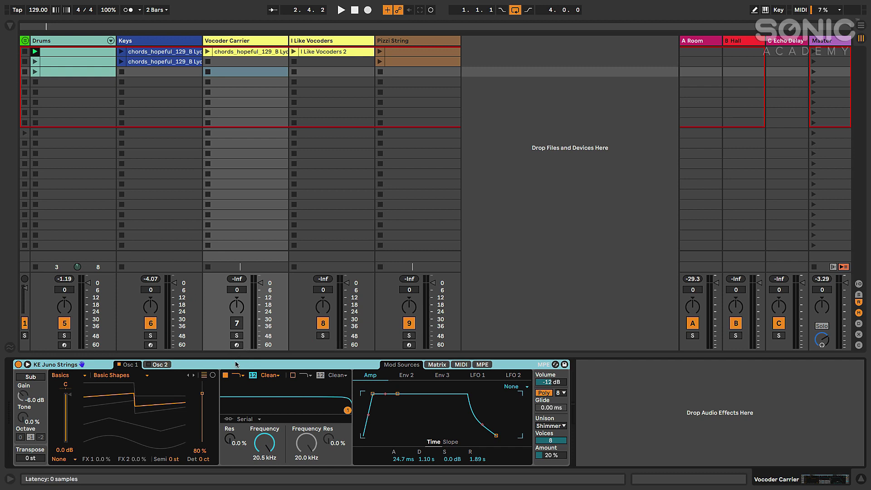
pyautogui.click(239, 45)
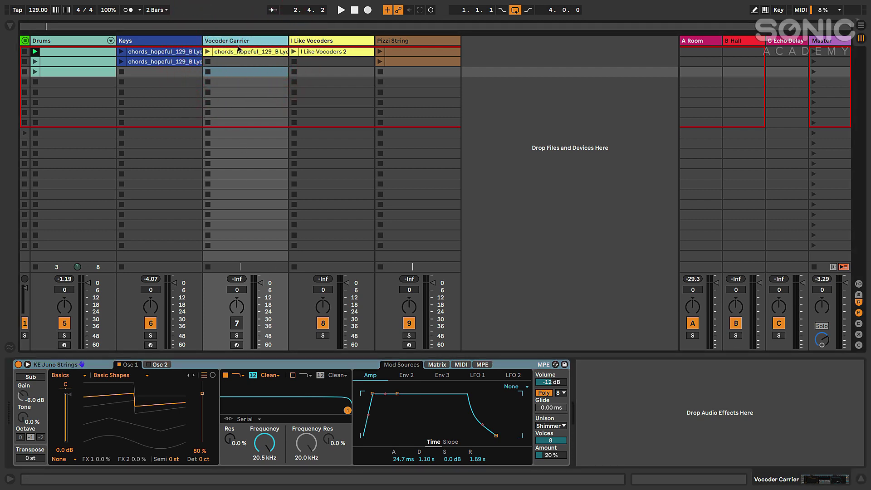
# Launch the first Keys clip and the I Like Vocoders 2 clip, reloading the default Vocoder on the I Like Vocoders track.
pyautogui.click(123, 56)
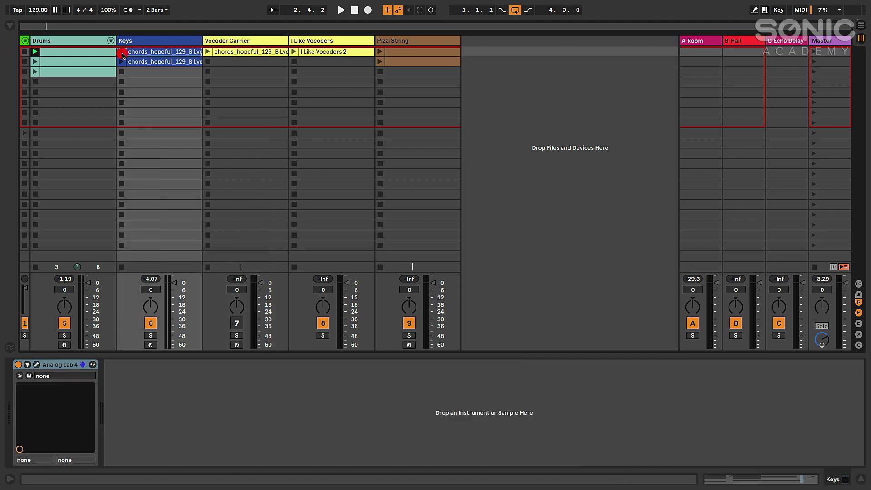
pyautogui.click(318, 42)
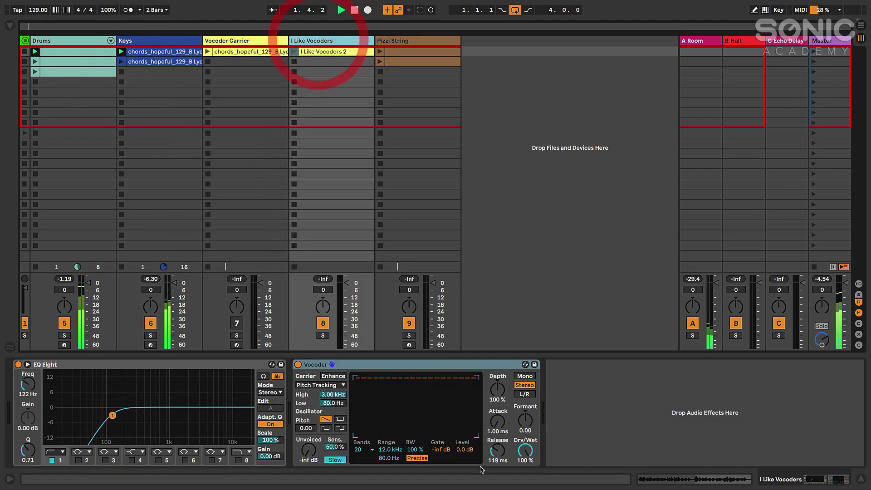
pyautogui.click(525, 365)
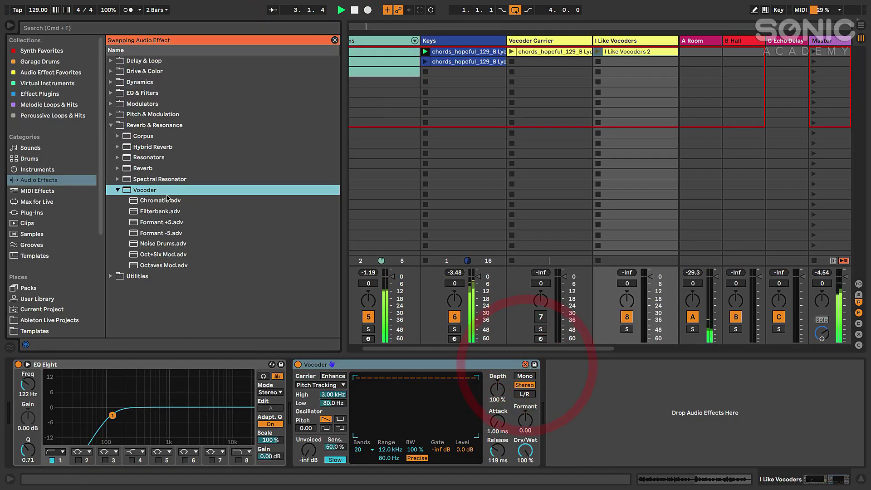
pyautogui.doubleClick(144, 190)
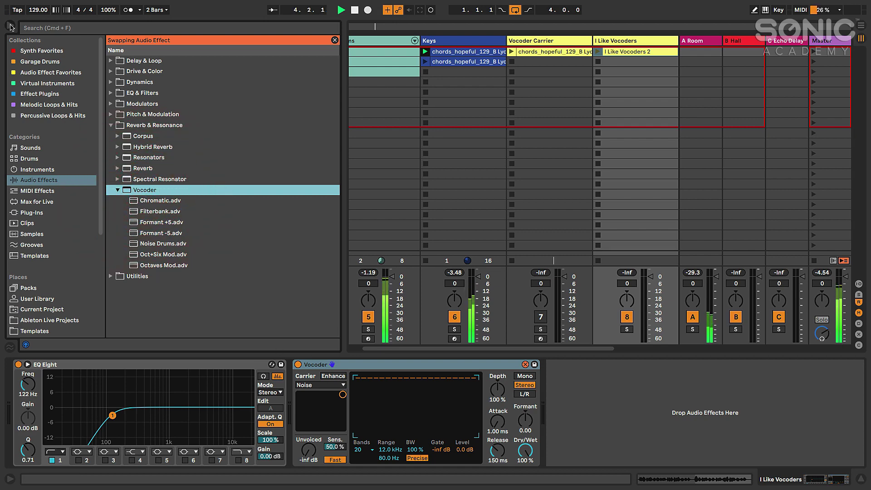
pyautogui.click(335, 40)
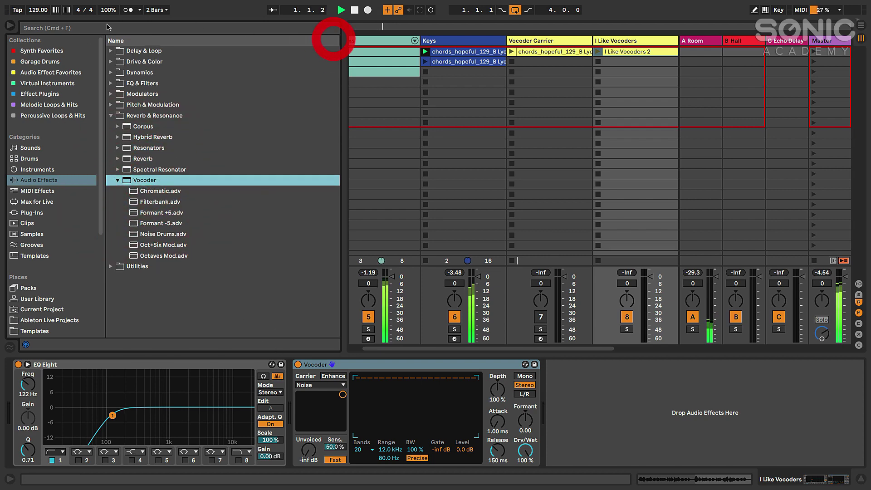
pyautogui.click(10, 25)
pyautogui.click(294, 51)
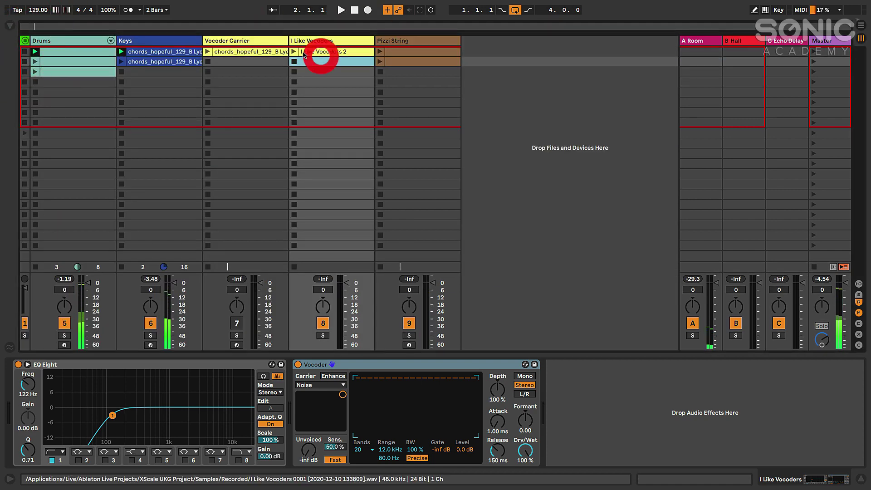
# Try Pitch Tracking and Noise as the Vocoder's carrier during playback, ending on Pitch Tracking, and stop playback.
pyautogui.click(312, 386)
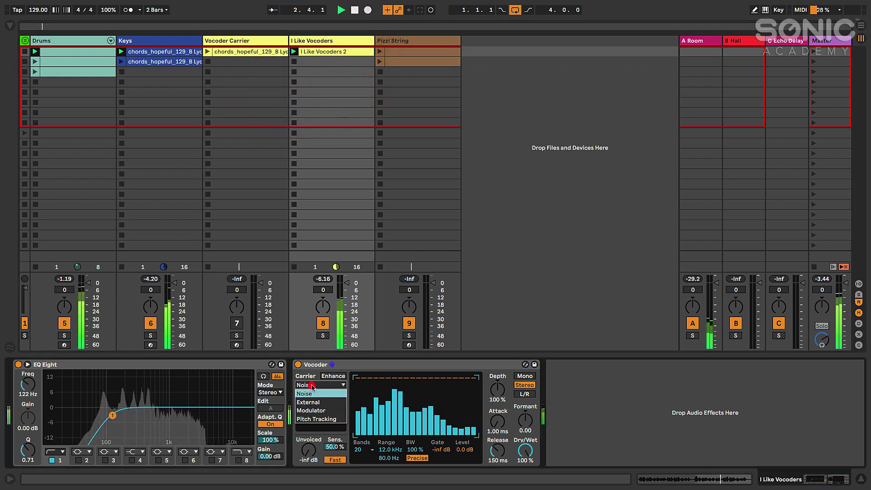
pyautogui.click(313, 410)
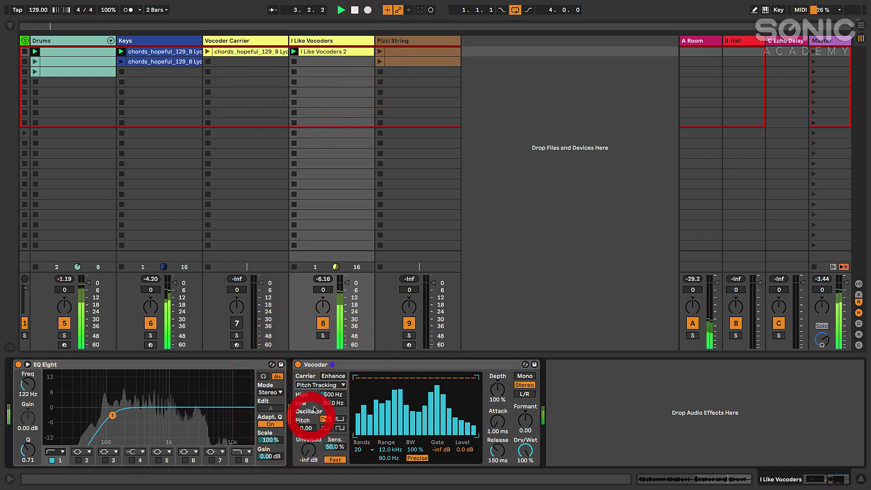
pyautogui.click(319, 385)
pyautogui.click(319, 394)
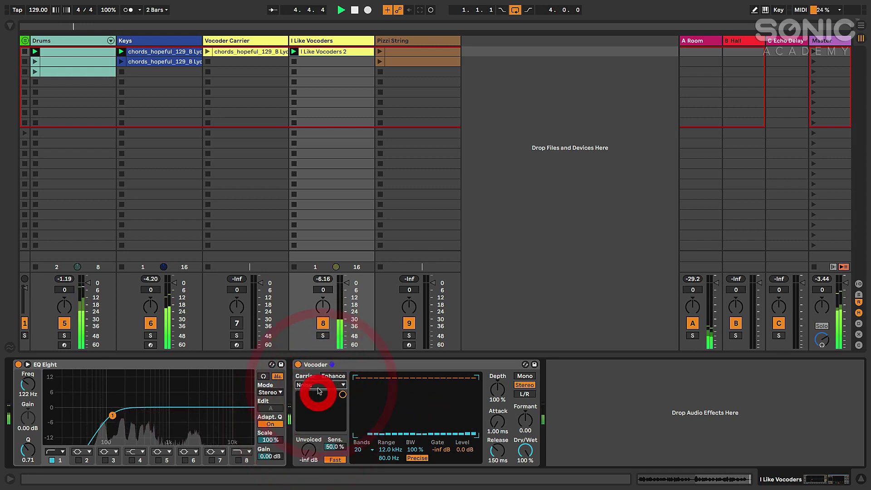
pyautogui.click(319, 385)
pyautogui.click(316, 419)
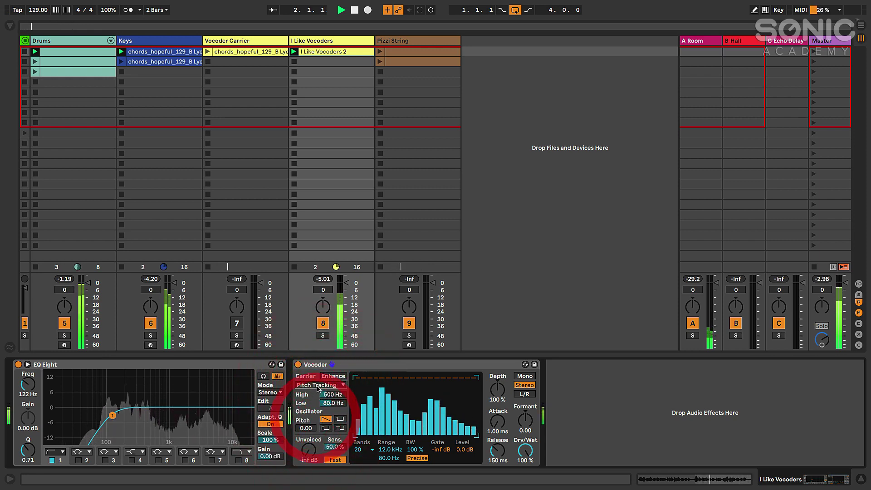
pyautogui.click(400, 366)
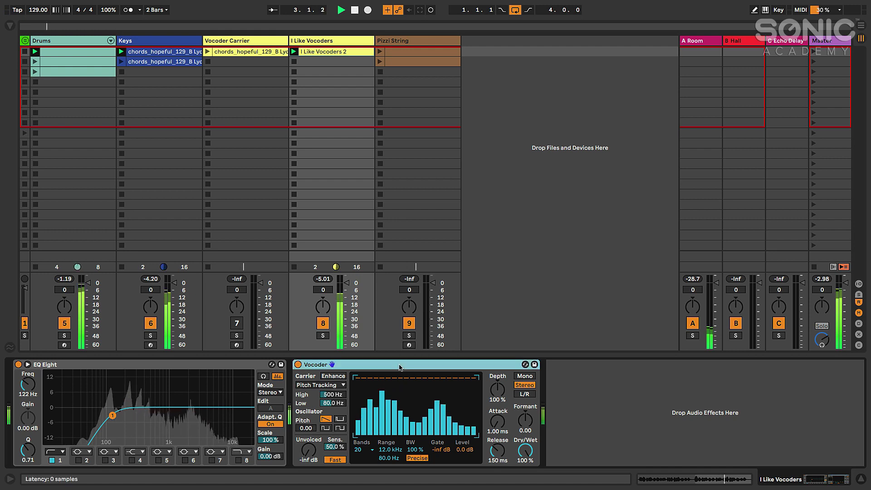
pyautogui.press('space')
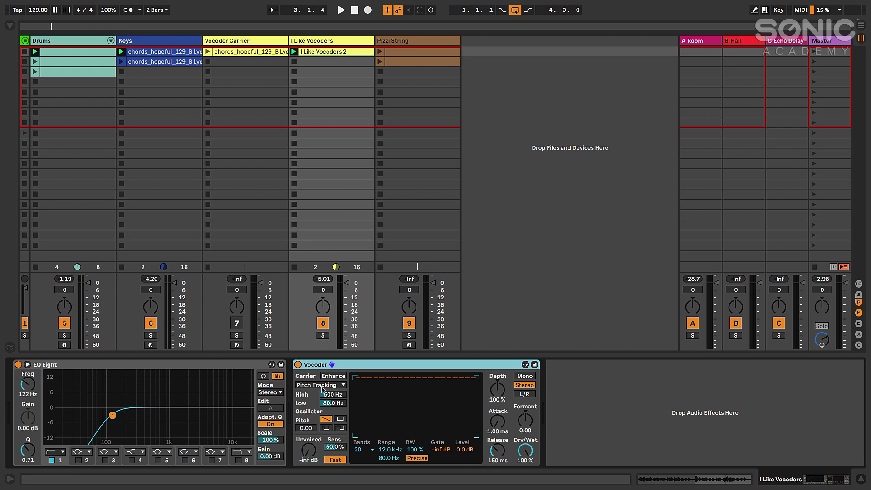
pyautogui.moveTo(308, 429); pyautogui.dragTo(308, 409)
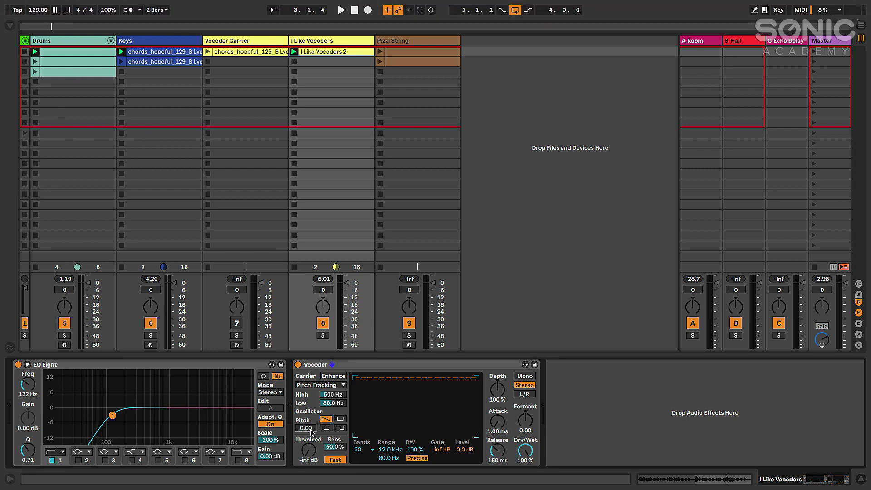
# Set the Vocoder's carrier to External, taking its audio from the Vocoder Carrier track at Post FX.
pyautogui.click(335, 386)
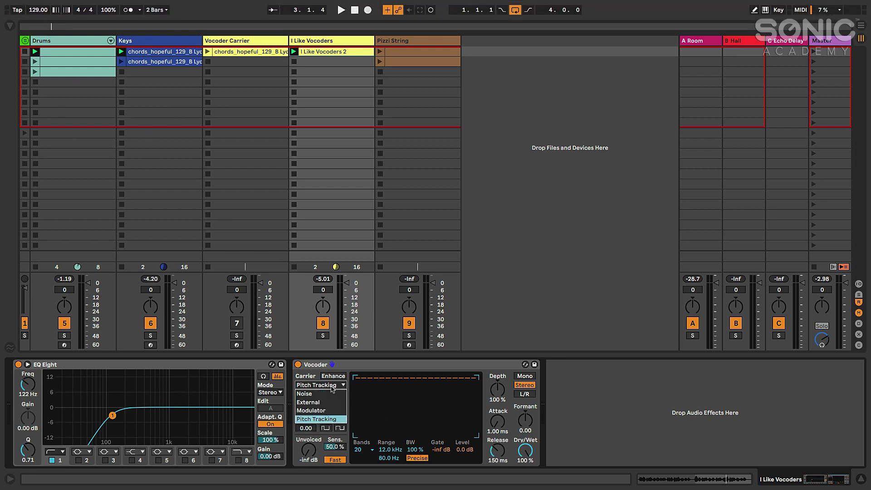
pyautogui.click(305, 403)
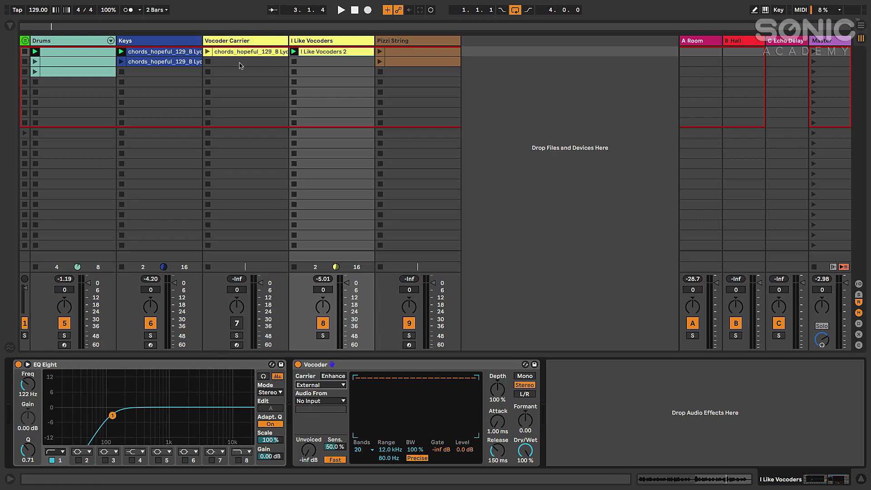
pyautogui.click(236, 44)
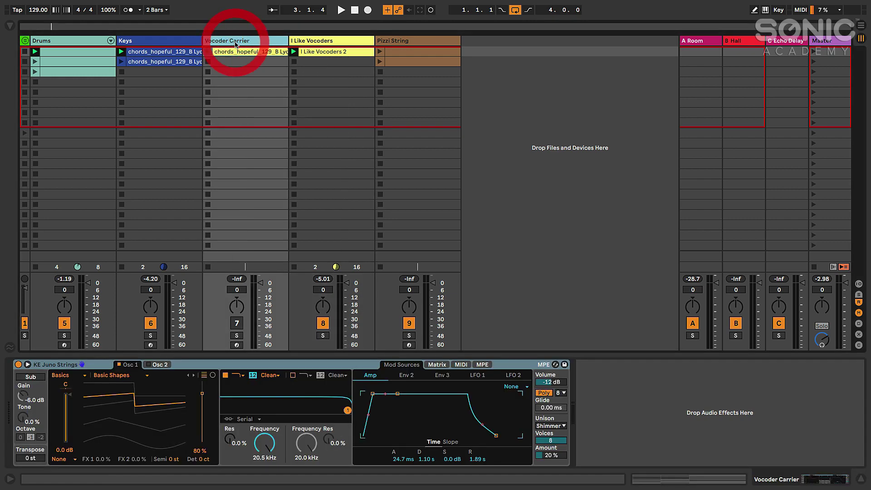
pyautogui.click(334, 40)
pyautogui.click(312, 401)
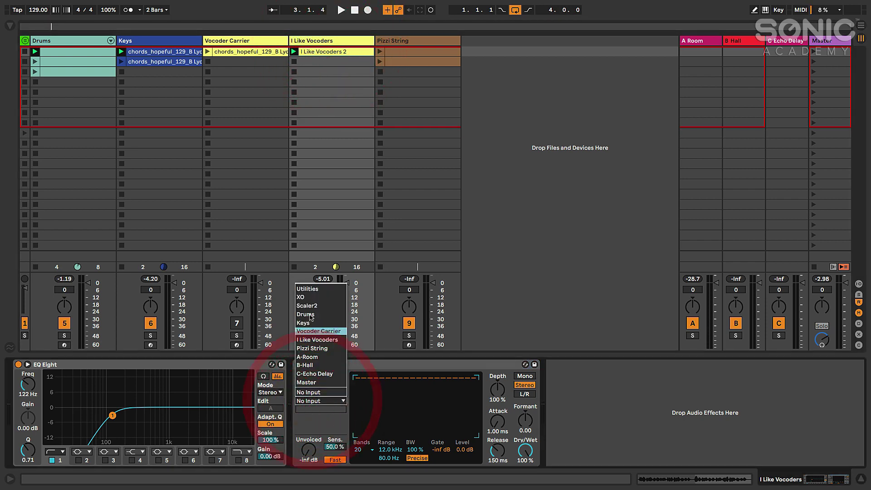
pyautogui.click(318, 332)
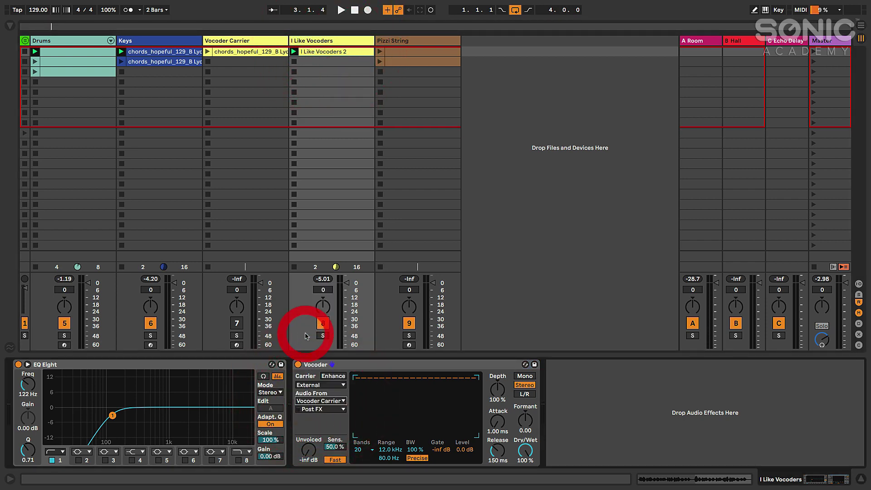
# Solo the Vocoder Carrier track and play its chord clip, lowering the track volume to -3.0 dB and resetting its peak level.
pyautogui.click(221, 42)
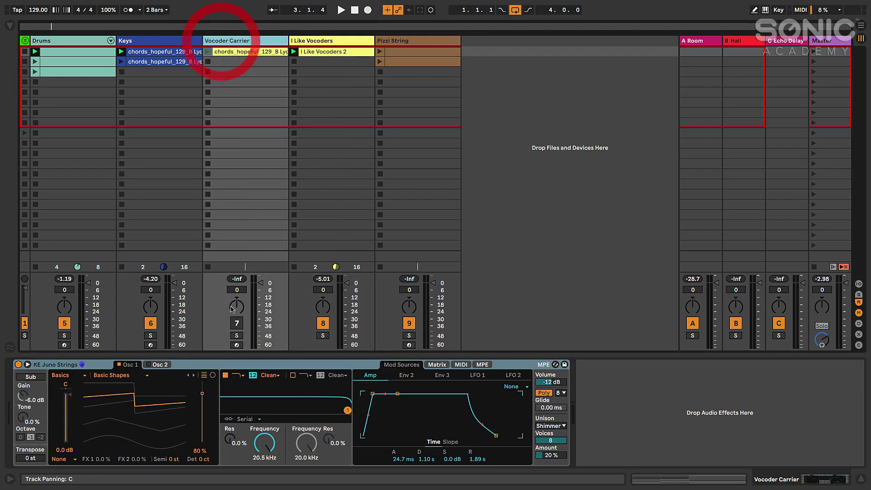
pyautogui.click(237, 336)
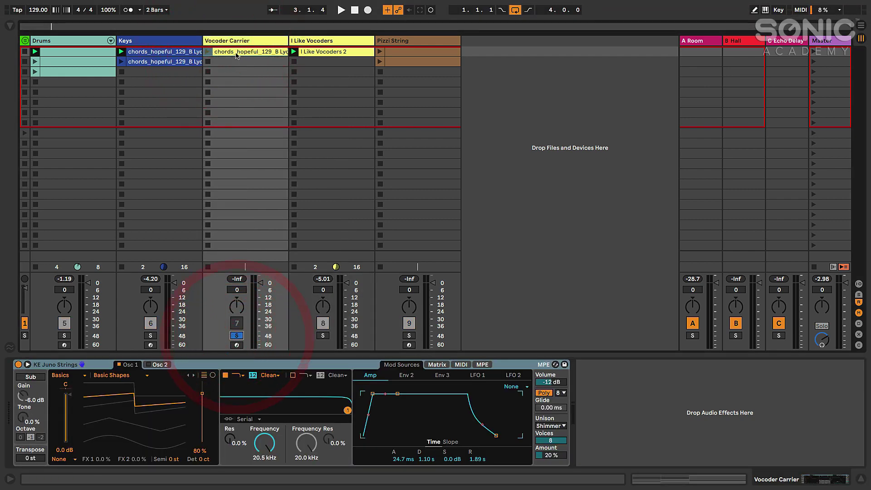
pyautogui.click(209, 51)
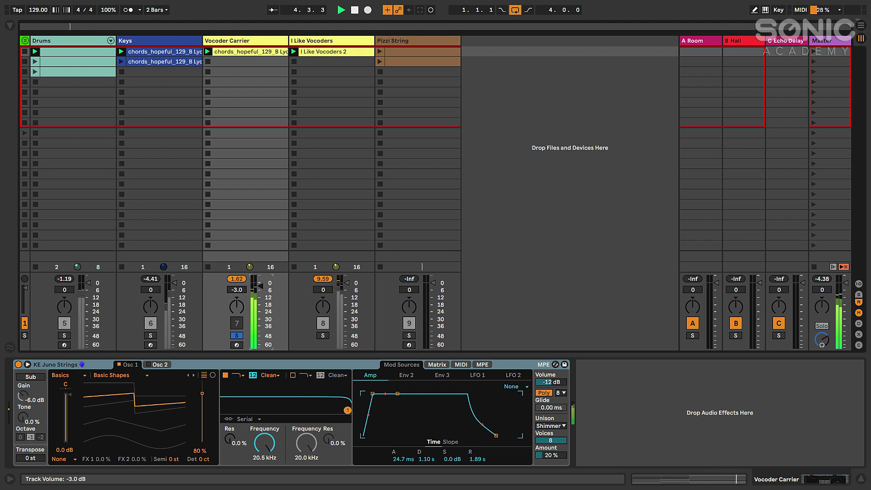
pyautogui.click(237, 279)
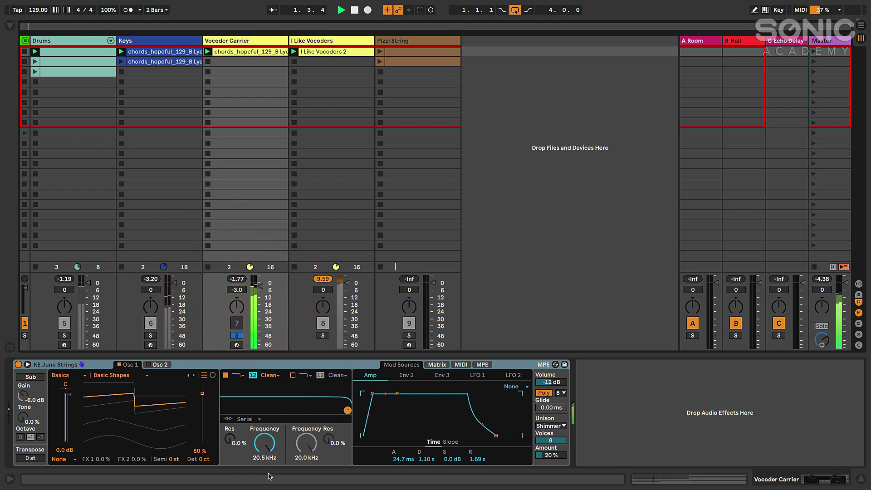
pyautogui.click(269, 364)
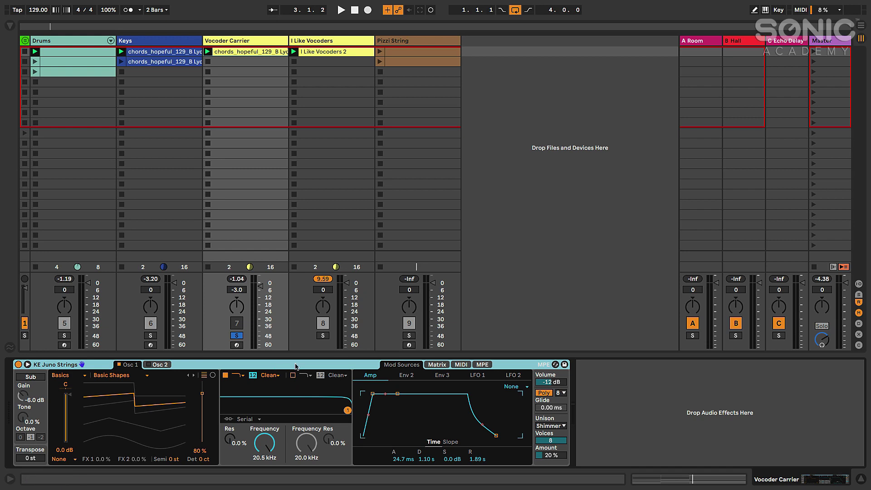
# Compare the I Like Vocoders track's Vocoder with the Vocoder Carrier track's KE Juno Strings instrument.
pyautogui.click(332, 41)
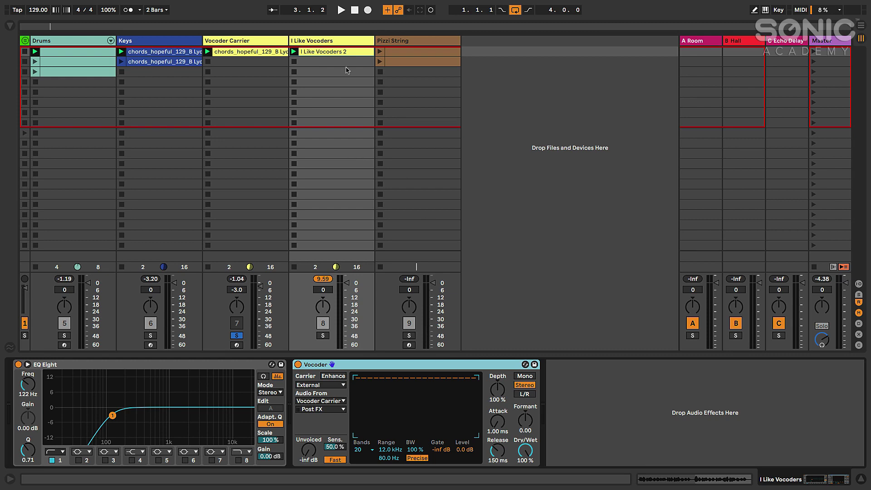
pyautogui.click(250, 42)
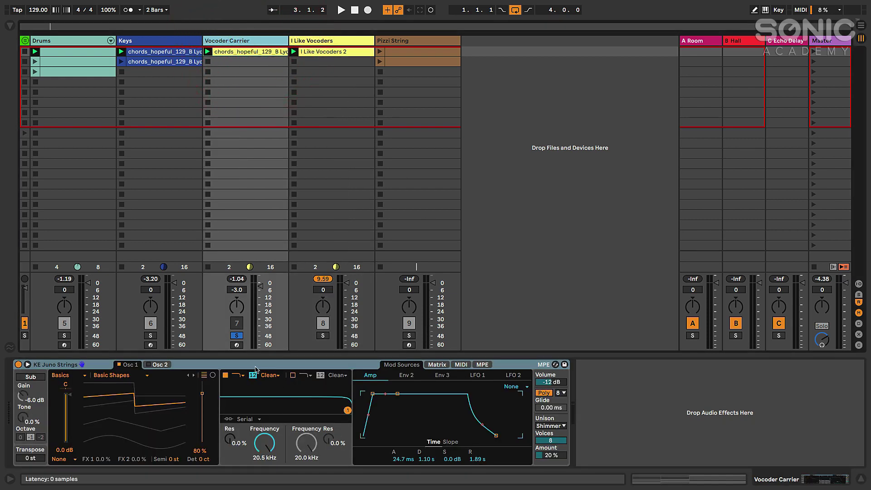
pyautogui.click(309, 41)
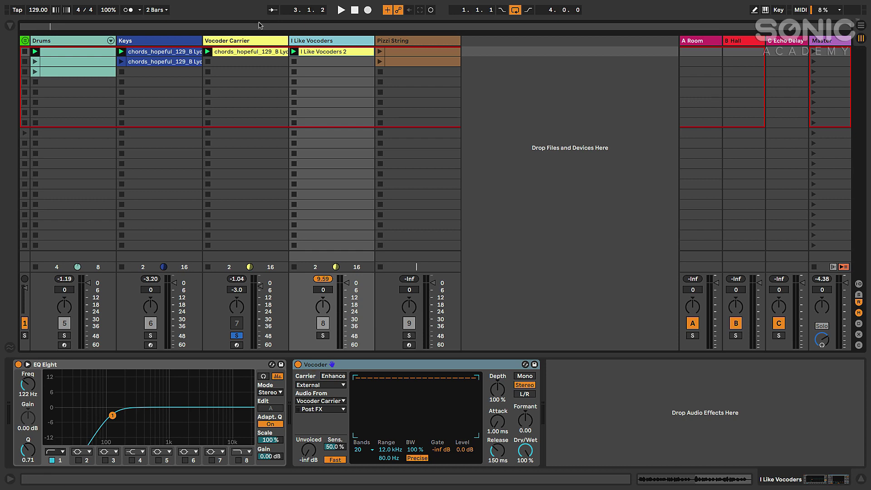
pyautogui.click(245, 41)
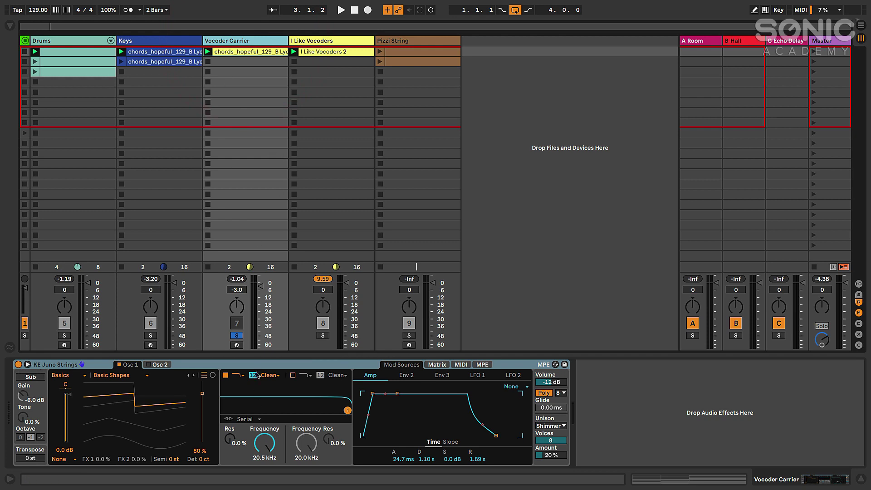
# Play the soloed carrier chords, stop the Vocoder Carrier clip and playback, and show the I Like Vocoders track's Vocoder.
pyautogui.press('space')
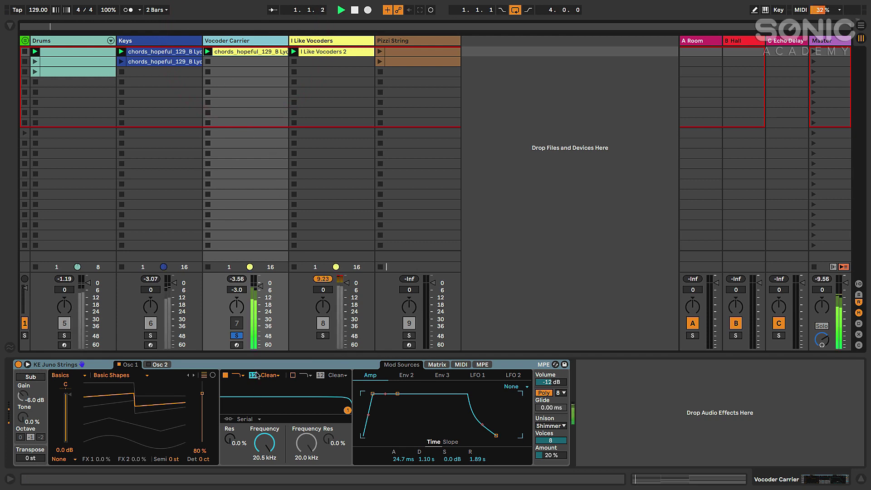
pyautogui.click(208, 62)
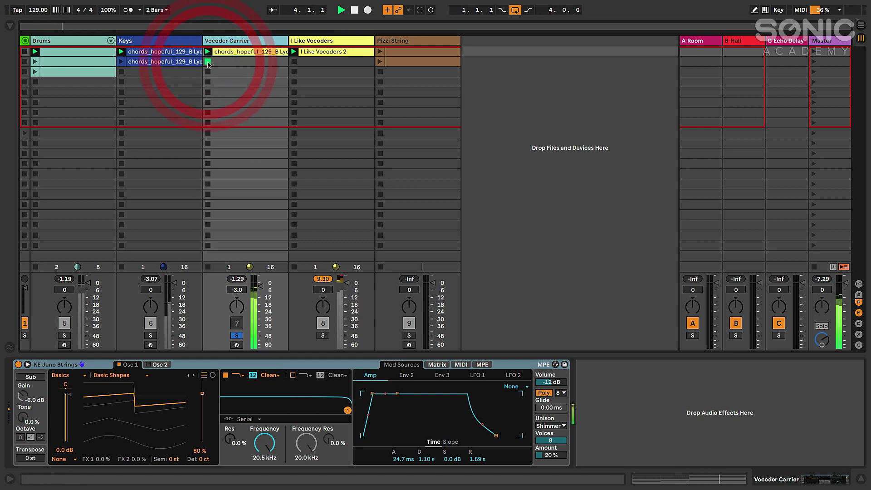
pyautogui.press('space')
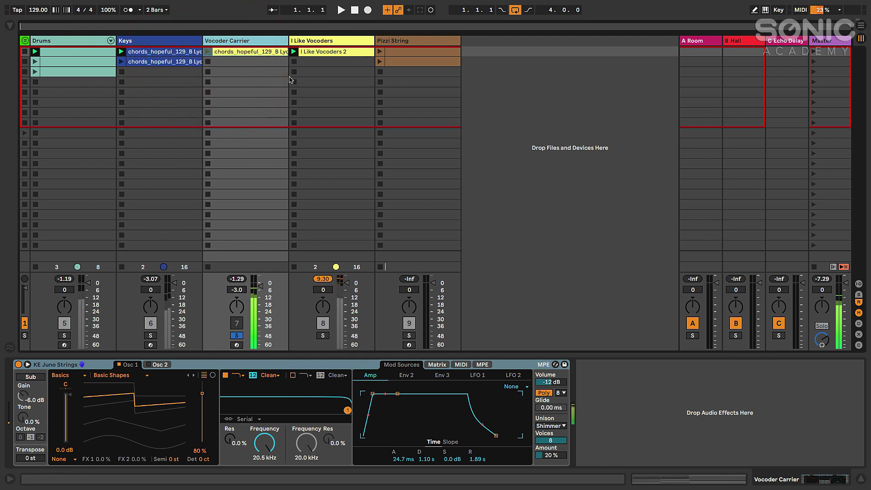
pyautogui.click(312, 41)
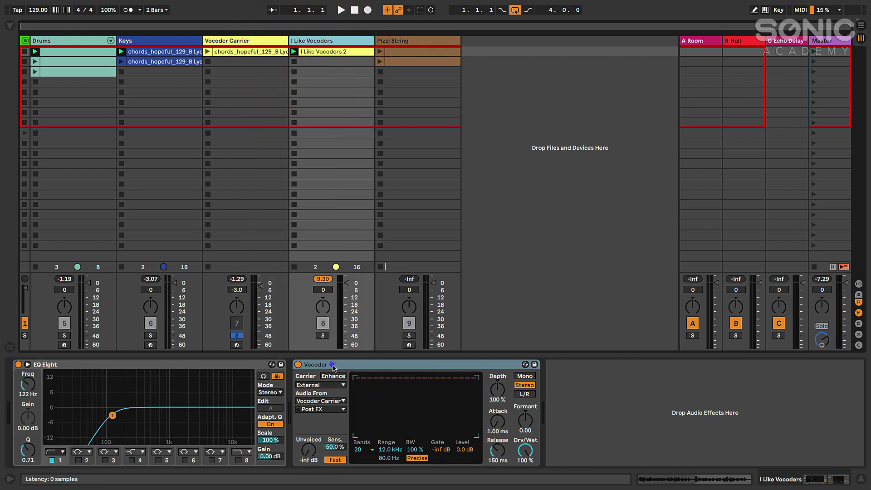
# Review the Vocoder's carrier type, Audio From source and tap point options, keeping External, Vocoder Carrier and Post FX.
pyautogui.click(313, 401)
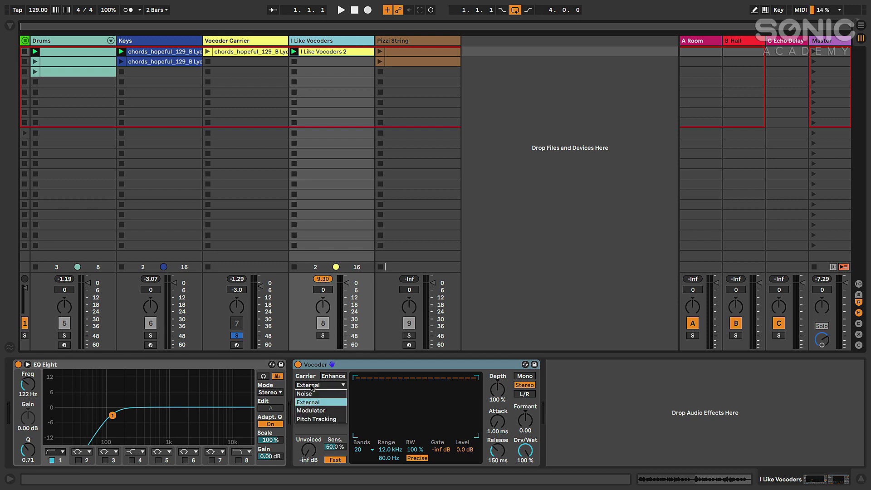
pyautogui.click(311, 404)
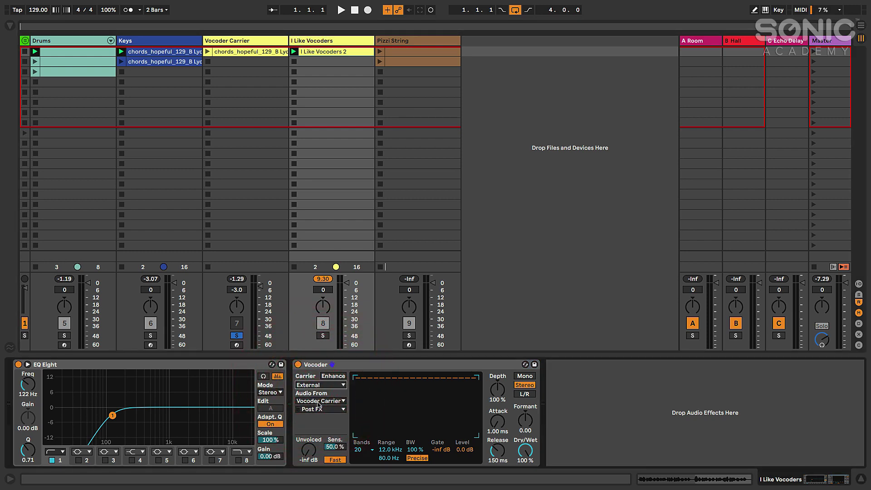
pyautogui.click(314, 401)
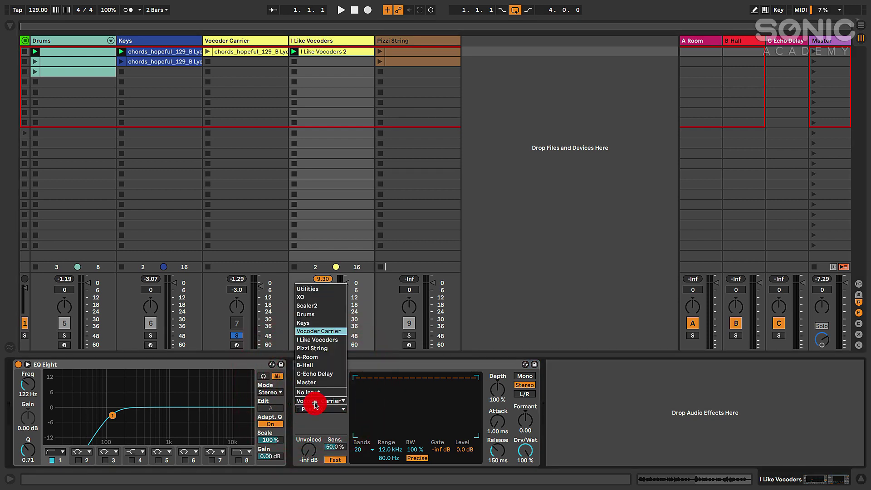
pyautogui.click(313, 403)
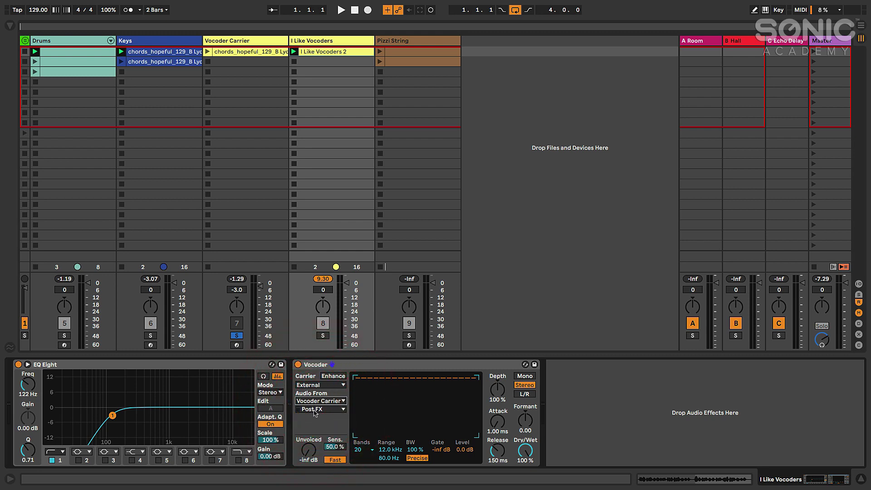
pyautogui.click(315, 410)
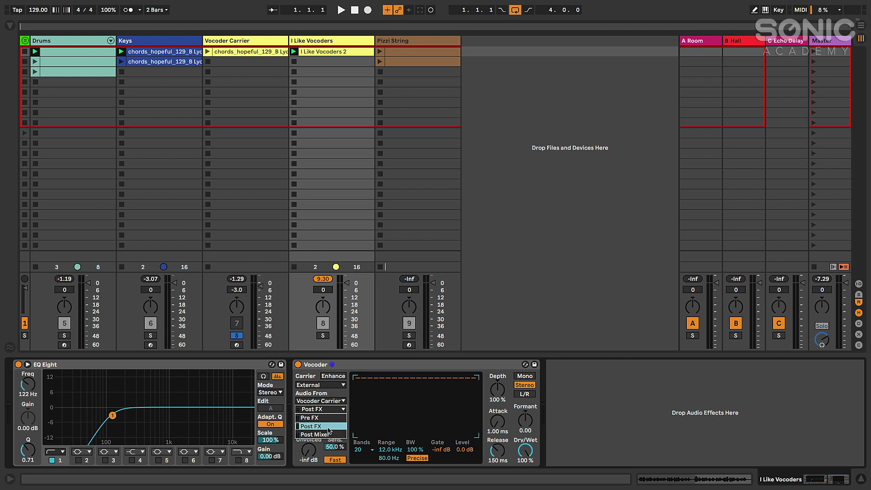
pyautogui.click(328, 427)
# Add a Reverb audio effect after the KE Juno Strings instrument on the Vocoder Carrier track.
pyautogui.click(245, 41)
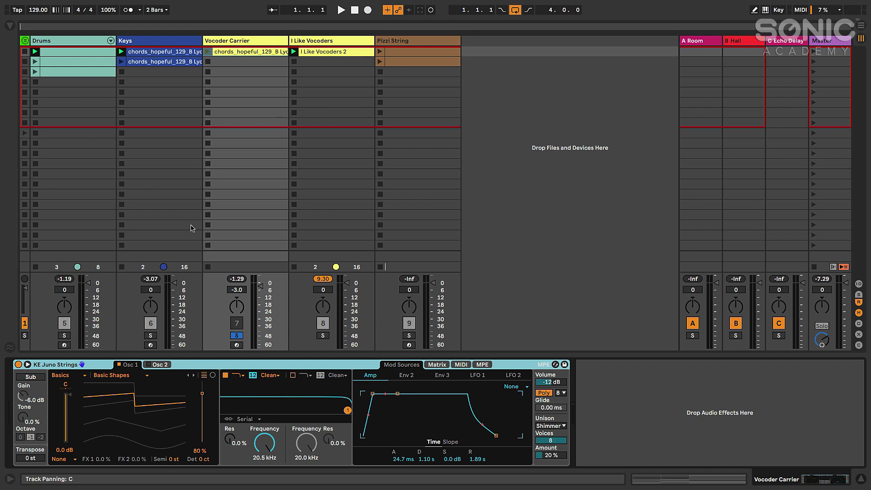
pyautogui.click(9, 25)
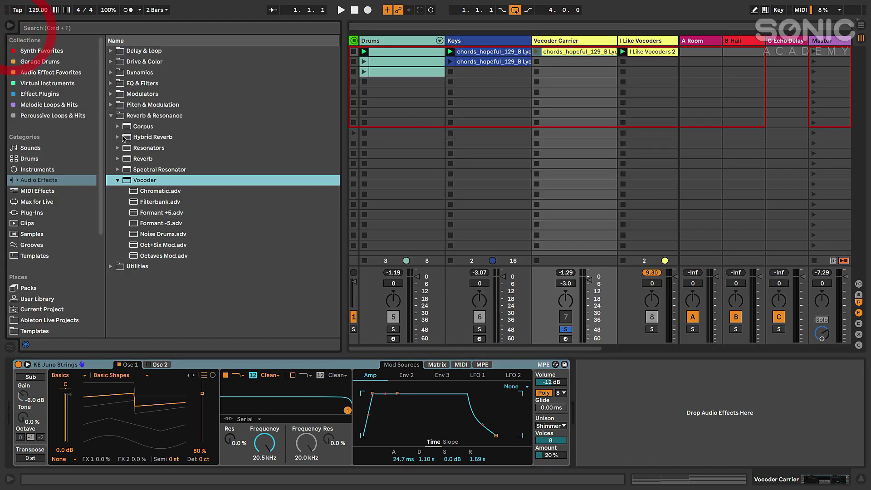
pyautogui.click(110, 116)
pyautogui.click(111, 115)
pyautogui.moveTo(122, 159); pyautogui.dragTo(633, 438)
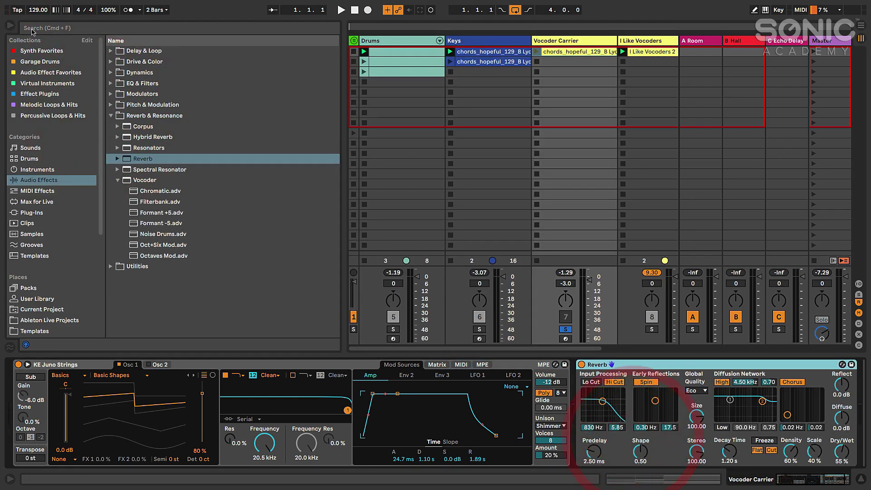
pyautogui.click(9, 26)
pyautogui.click(629, 366)
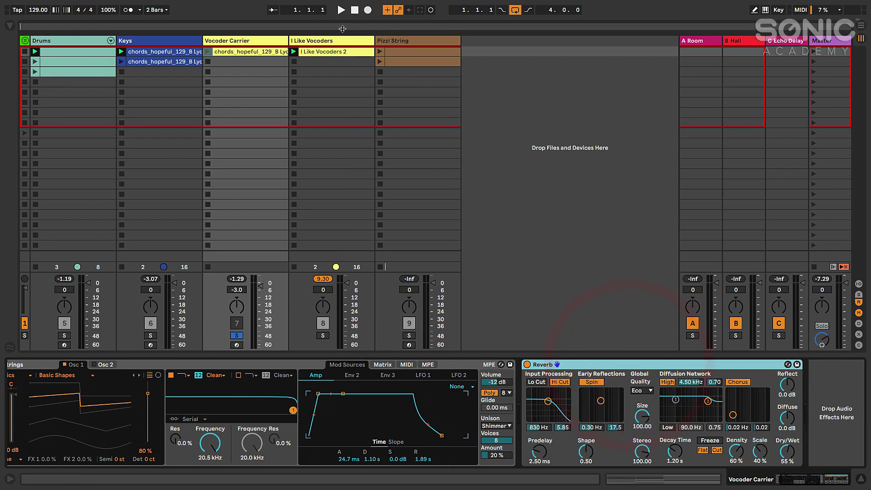
# Set the Vocoder's carrier tap point to Pre FX and compare it with the Vocoder Carrier track's device chain.
pyautogui.click(302, 41)
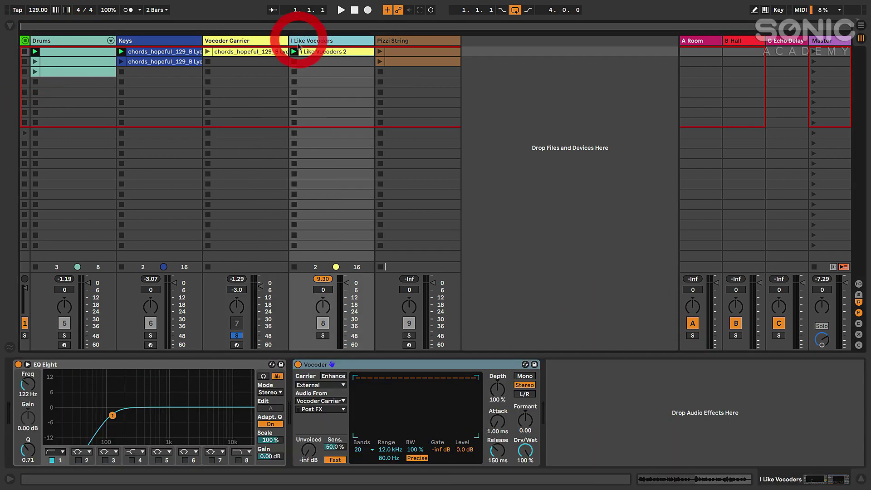
pyautogui.click(318, 409)
pyautogui.click(315, 418)
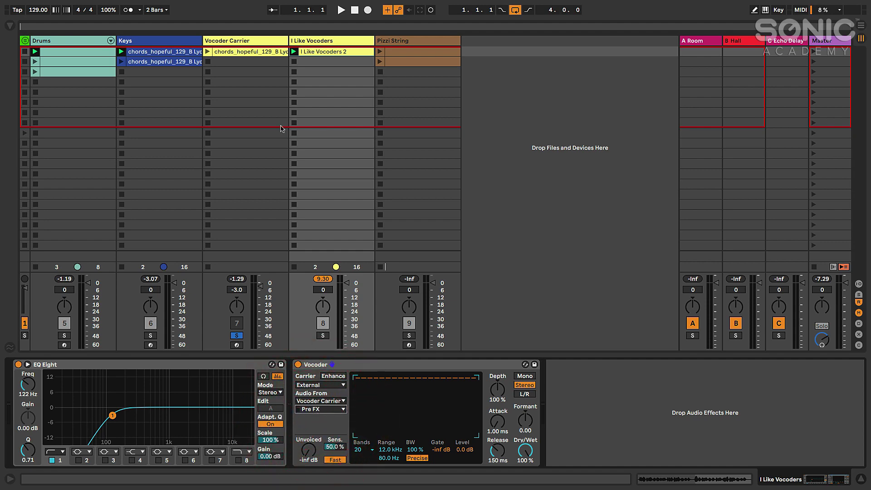
pyautogui.click(233, 41)
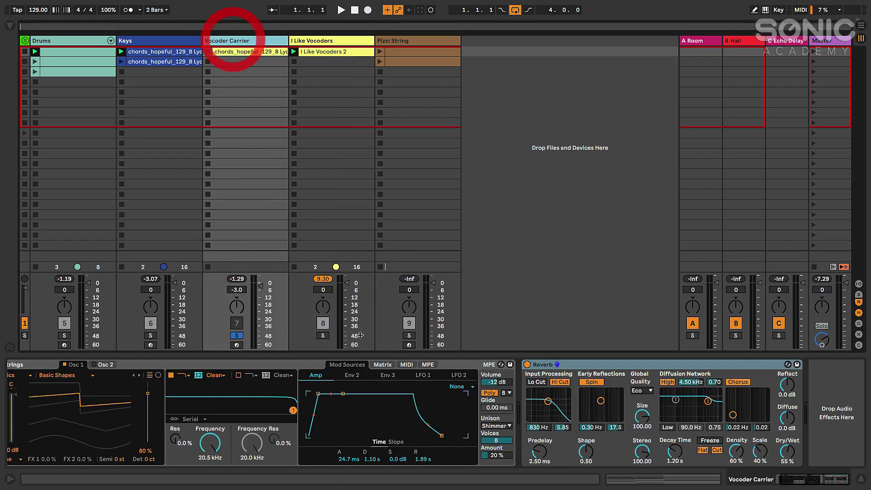
pyautogui.click(570, 367)
pyautogui.click(311, 41)
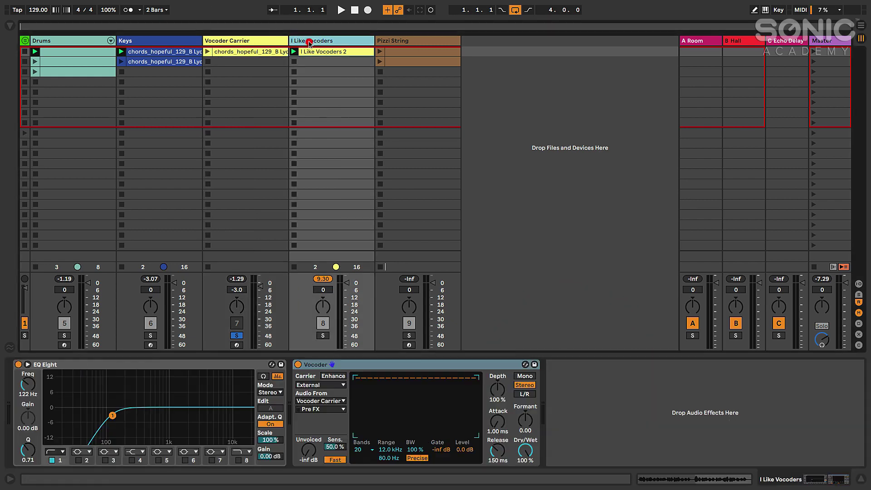
# Set the Vocoder's carrier tap point to Post FX and inspect the Reverb on the Vocoder Carrier track.
pyautogui.click(321, 408)
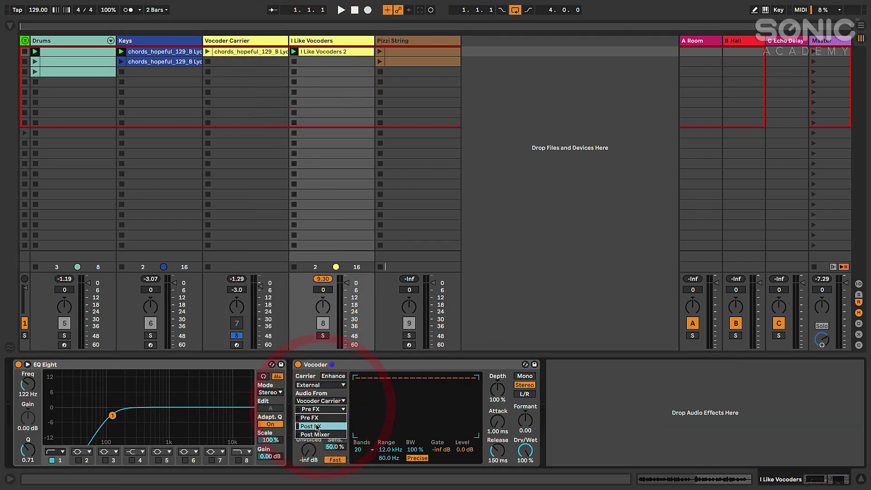
pyautogui.click(317, 426)
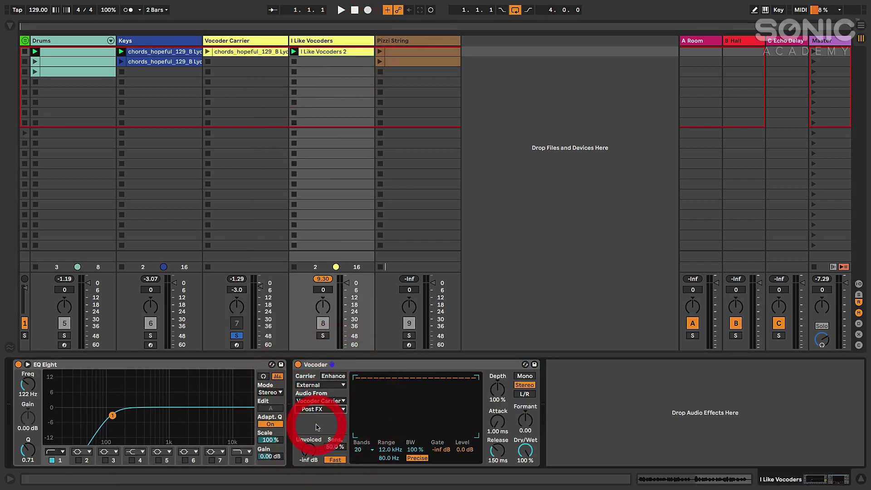
pyautogui.click(240, 42)
pyautogui.click(685, 375)
pyautogui.click(845, 386)
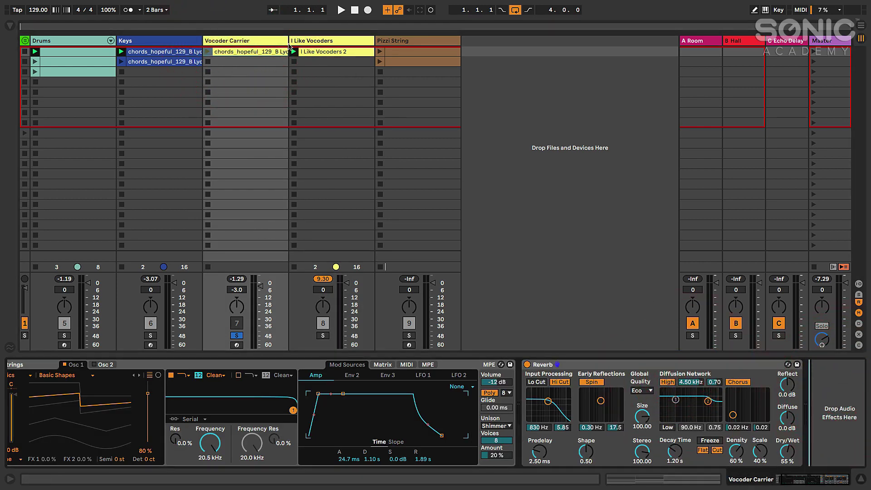
# Set the Vocoder's carrier tap point to Post Mixer and inspect the Vocoder Carrier track's volume fader.
pyautogui.click(317, 45)
pyautogui.click(314, 409)
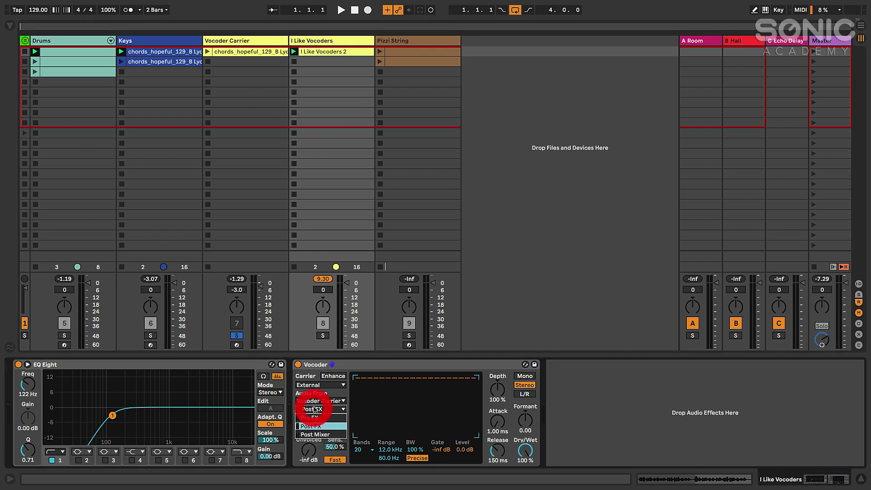
pyautogui.click(317, 435)
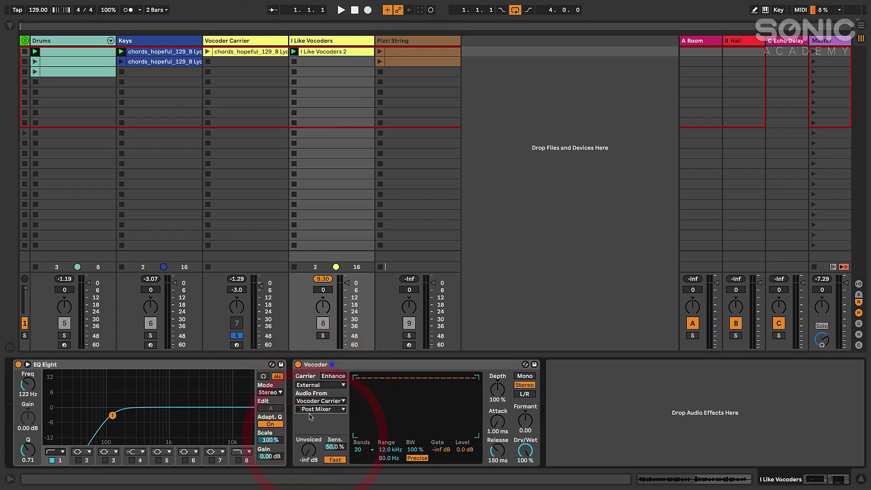
pyautogui.click(245, 41)
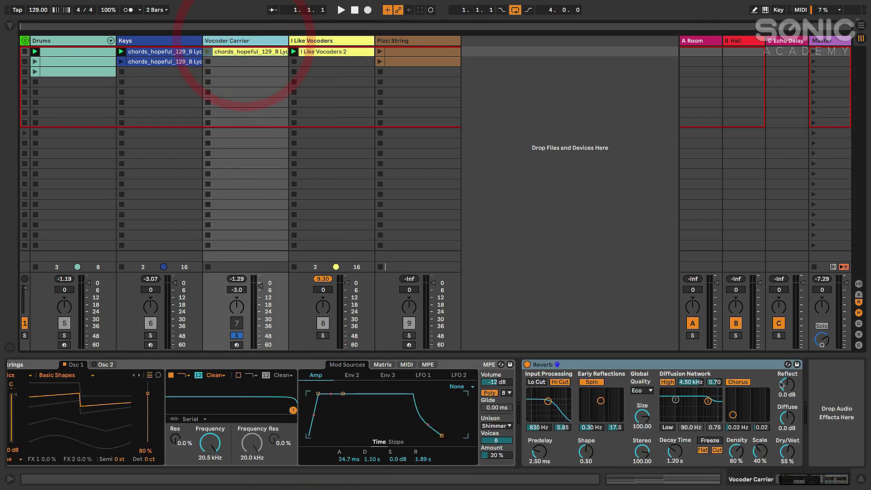
pyautogui.click(261, 287)
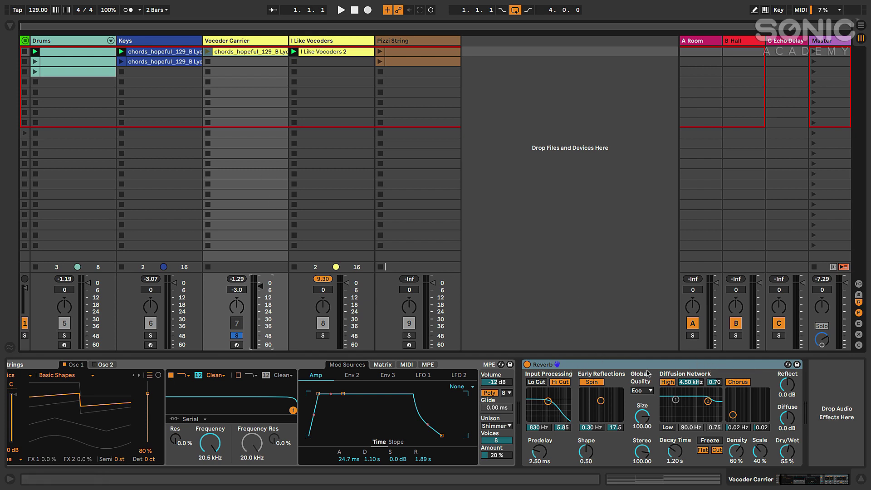
# Delete the Reverb from the Vocoder Carrier track and set the Vocoder's carrier tap point to Post FX.
pyautogui.click(538, 366)
pyautogui.press('Delete')
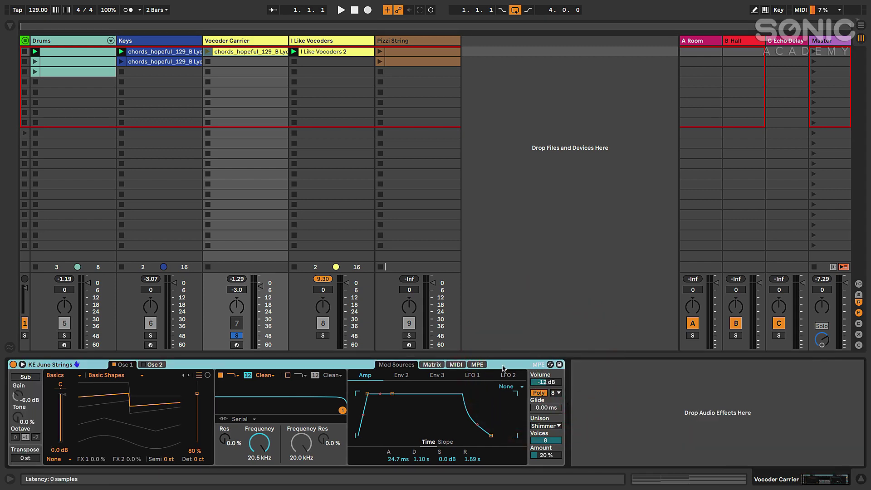
pyautogui.click(306, 42)
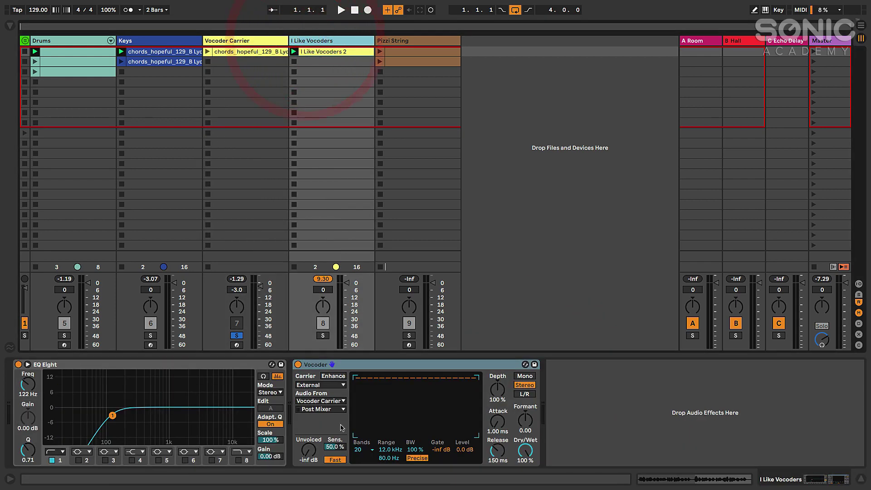
pyautogui.click(333, 409)
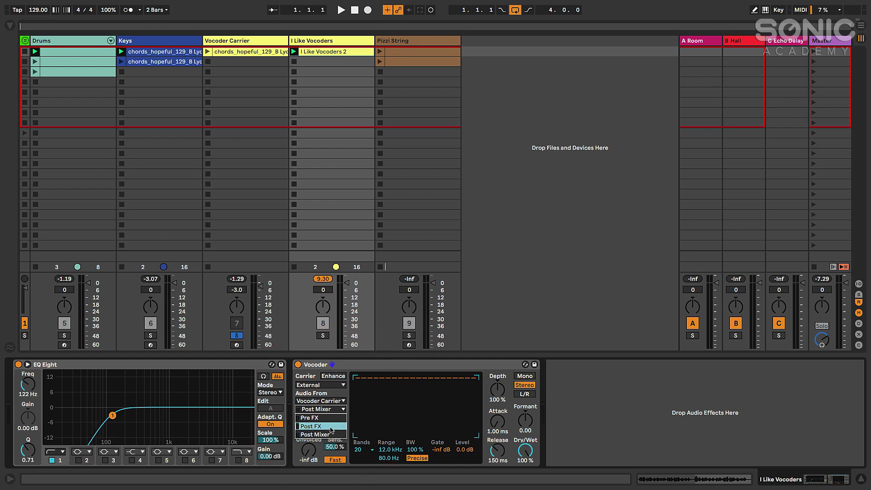
pyautogui.click(320, 435)
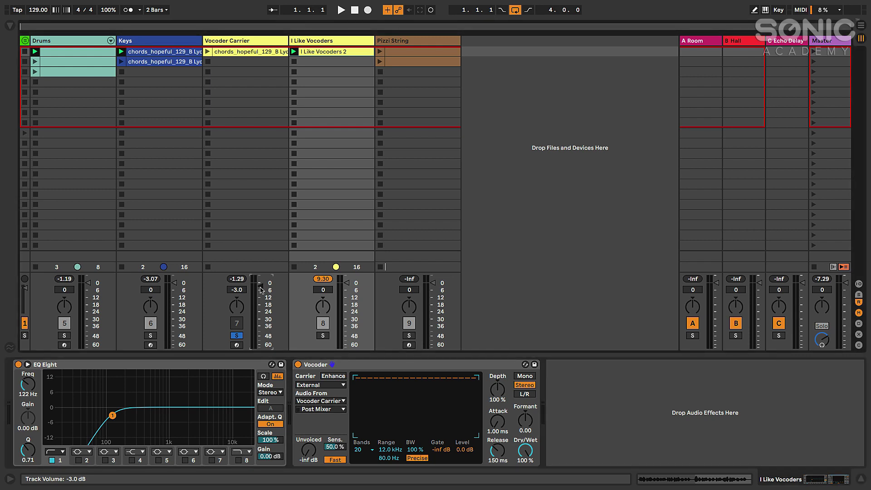
pyautogui.click(320, 410)
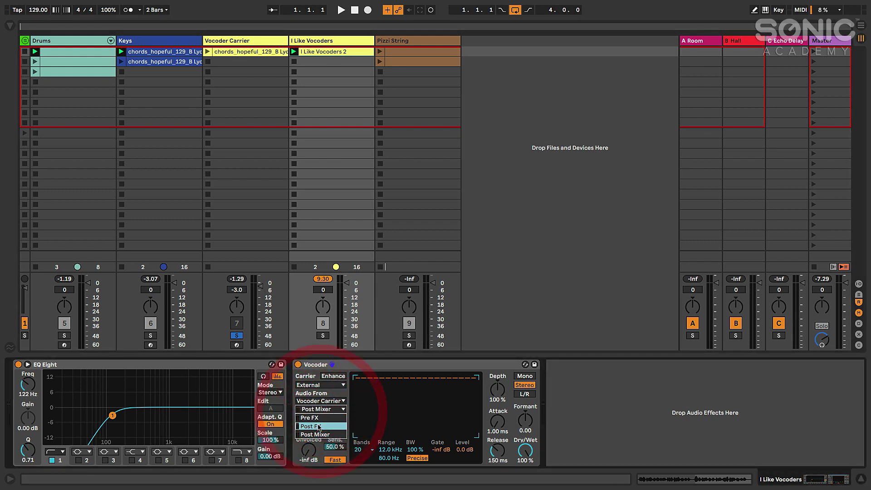
pyautogui.click(319, 414)
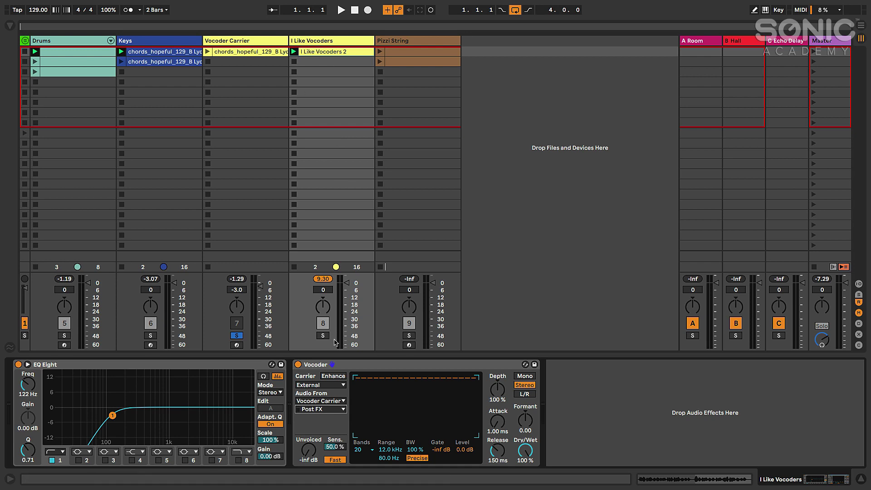
# Play the set briefly with Vocoder Carrier soloed, unsolo that track, and play the set again before stopping.
pyautogui.press('space')
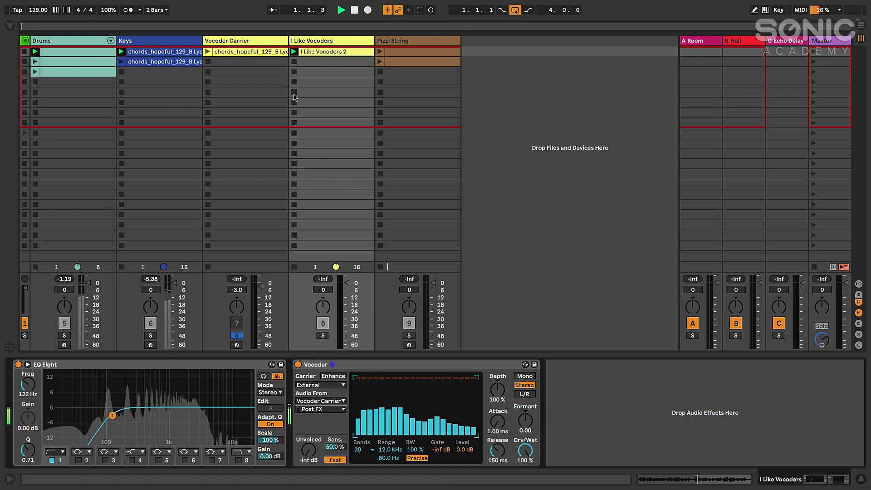
pyautogui.press('space')
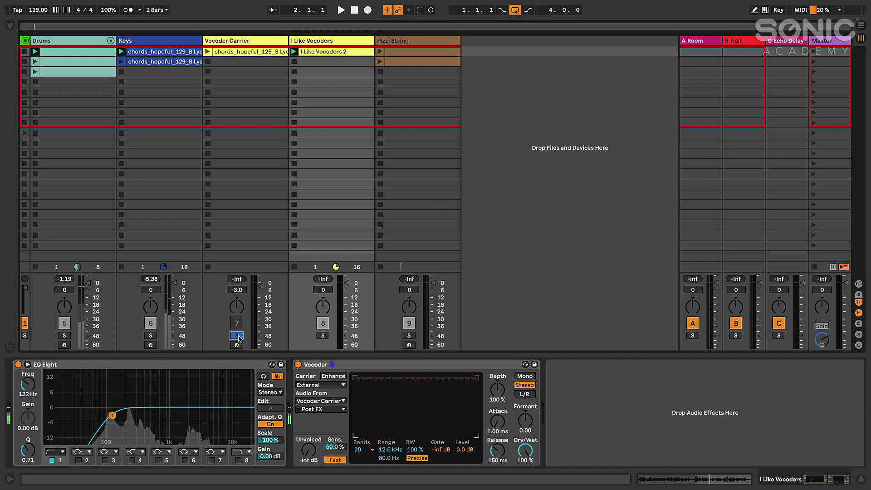
pyautogui.click(237, 336)
pyautogui.press('space')
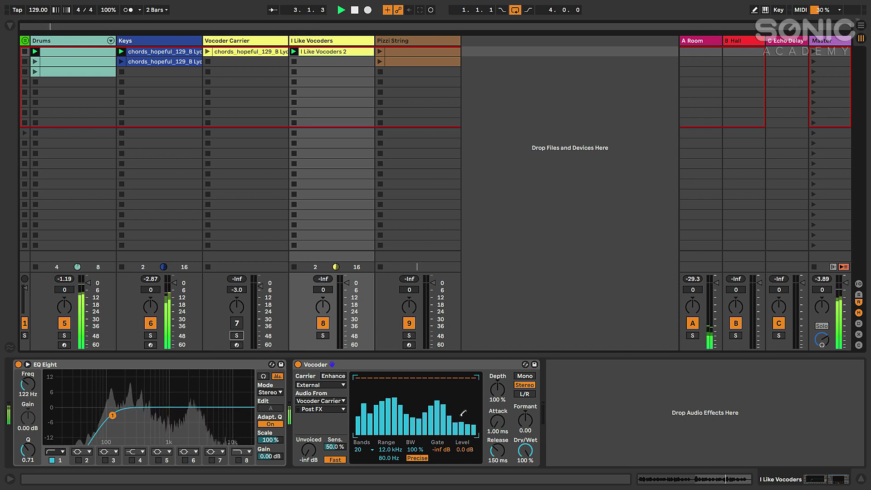
pyautogui.press('space')
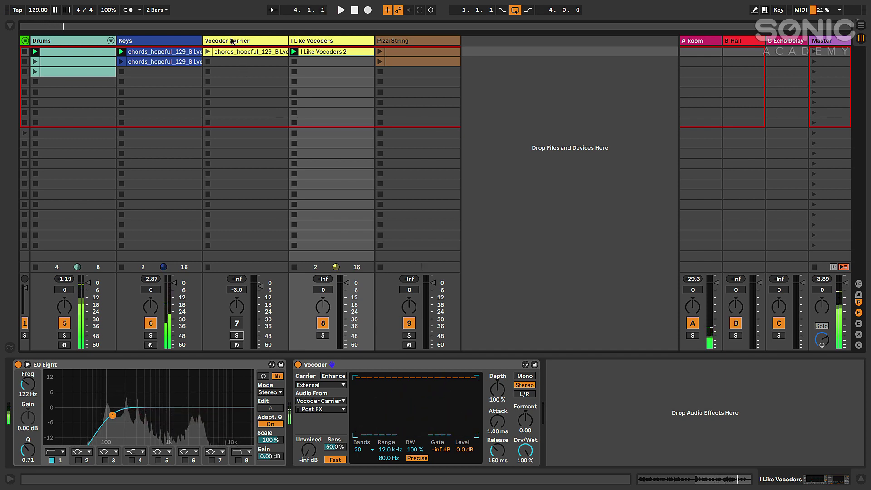
# Show the track routing controls, set the Vocoder Carrier track's MIDI input to All Ins, and arm it for recording.
pyautogui.click(232, 42)
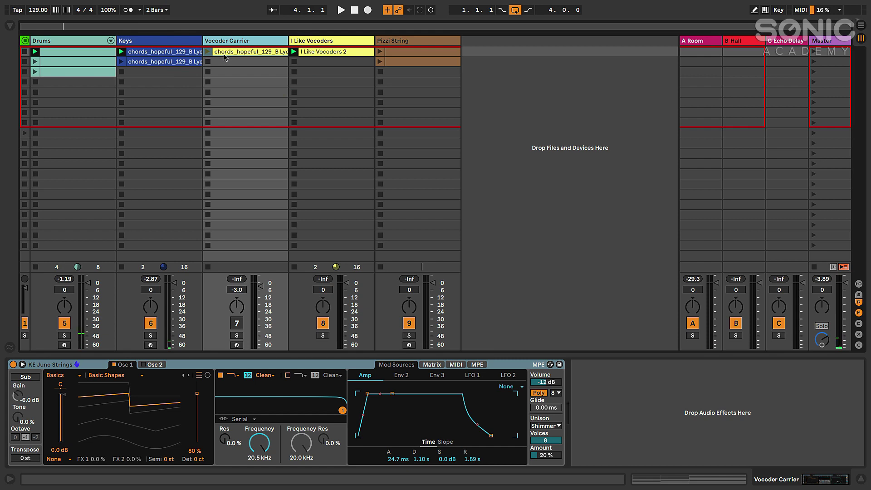
pyautogui.click(309, 42)
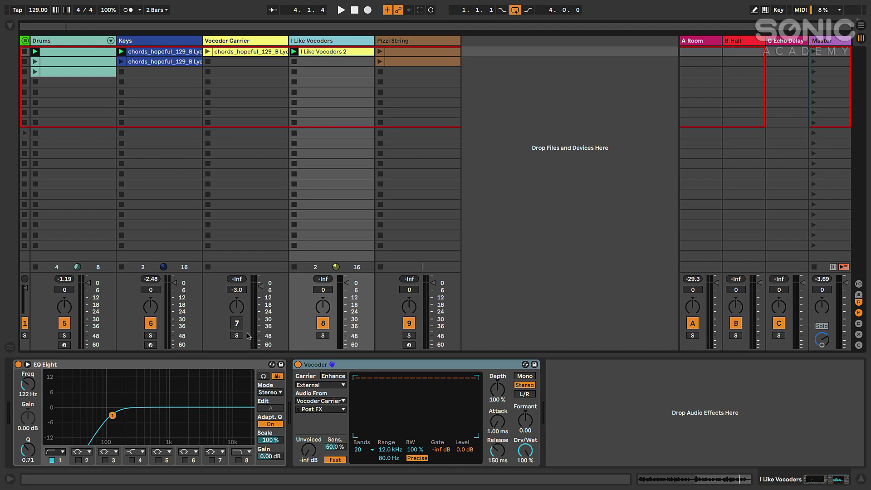
pyautogui.click(255, 42)
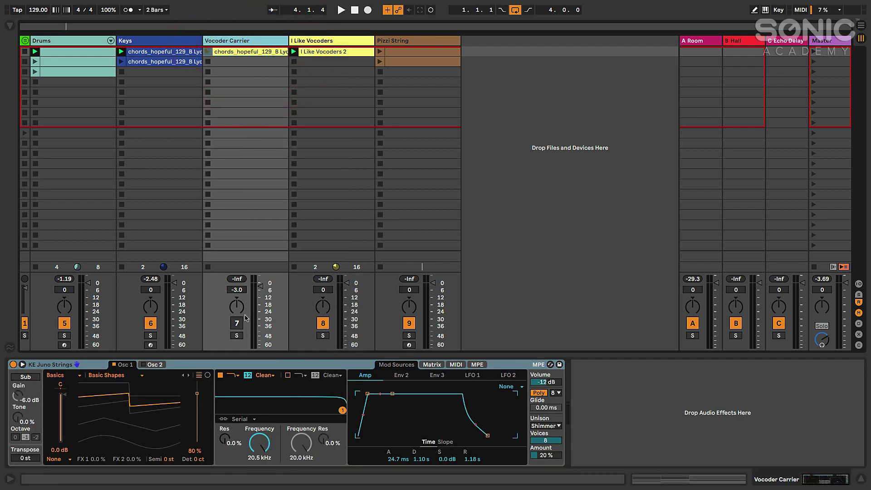
pyautogui.hotkey('ctrl', 'alt', 'i')
pyautogui.click(245, 219)
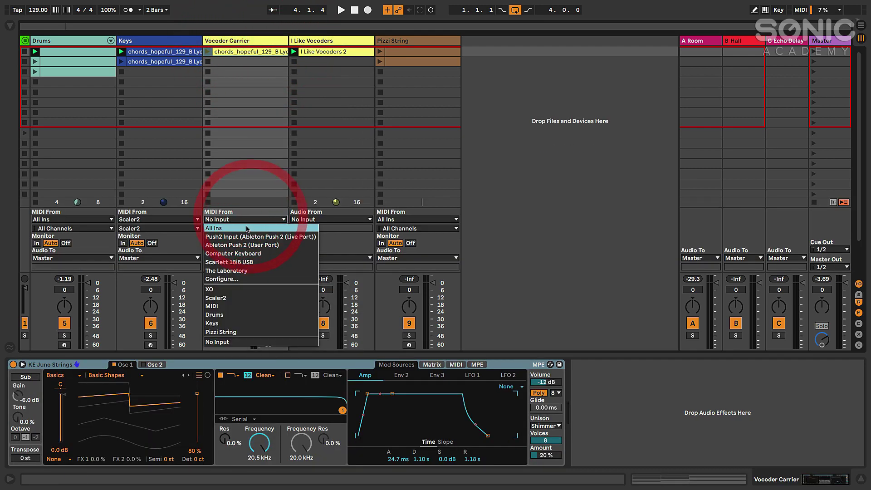
pyautogui.click(248, 229)
pyautogui.click(236, 345)
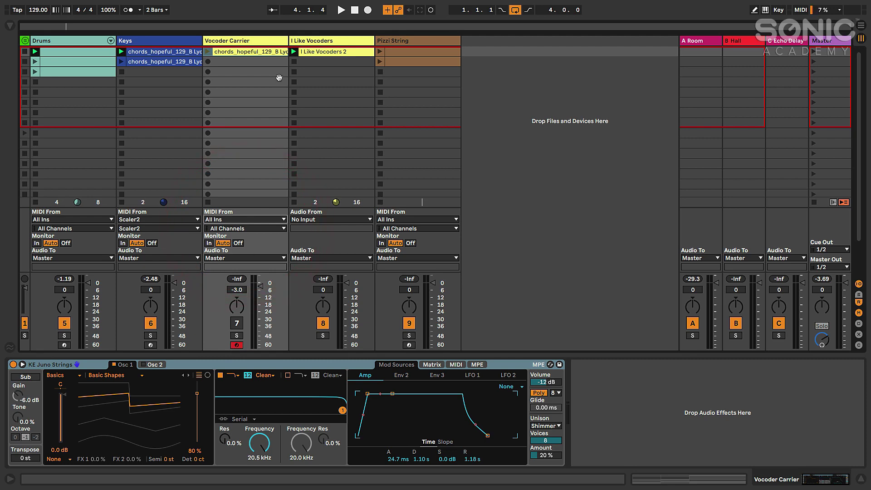
pyautogui.hotkey('ctrl', 'alt', 't')
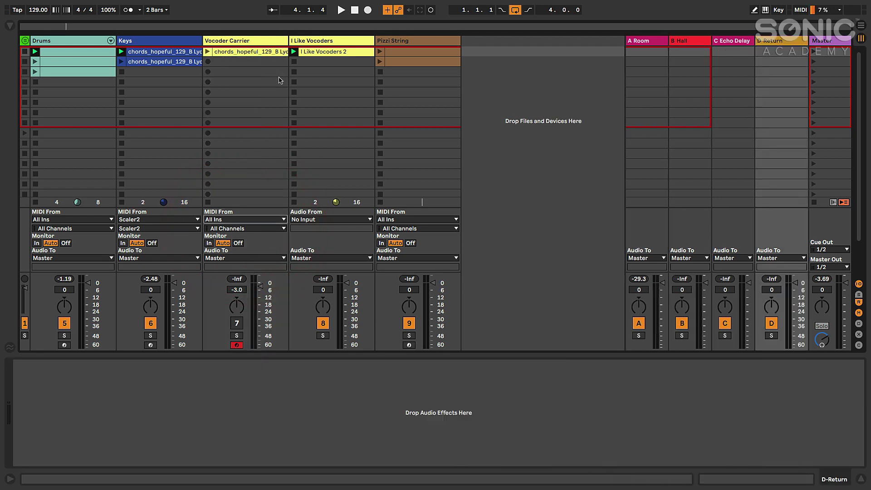
pyautogui.press('Delete')
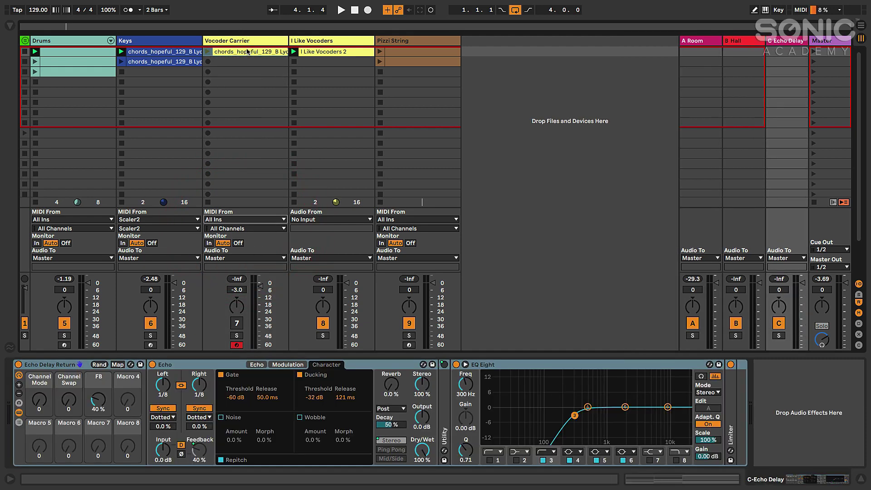
pyautogui.click(251, 42)
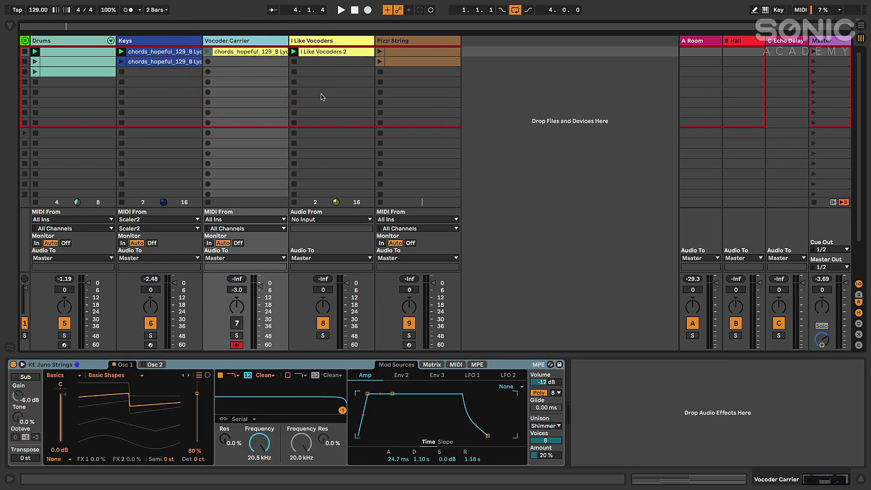
# Play the set with the I Like Vocoders track's device chain shown to hear the armed carrier, and stop playback.
pyautogui.press('space')
pyautogui.click(315, 52)
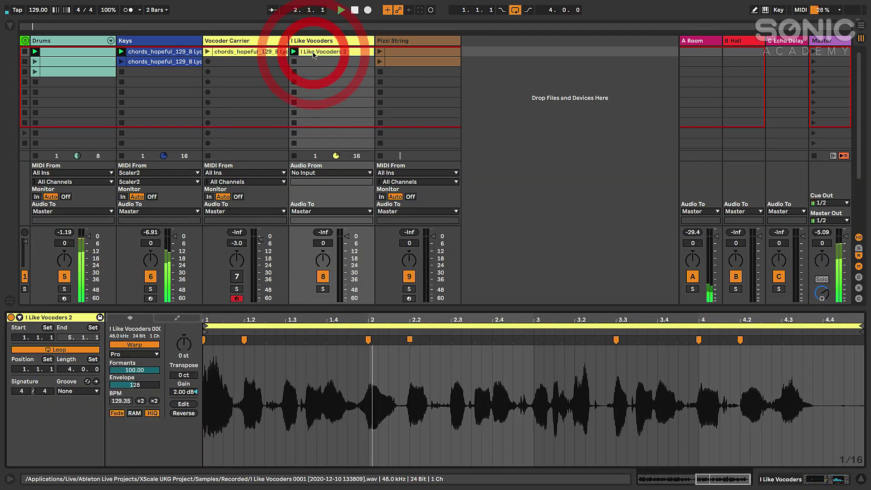
pyautogui.hotkey('shift', 'Tab')
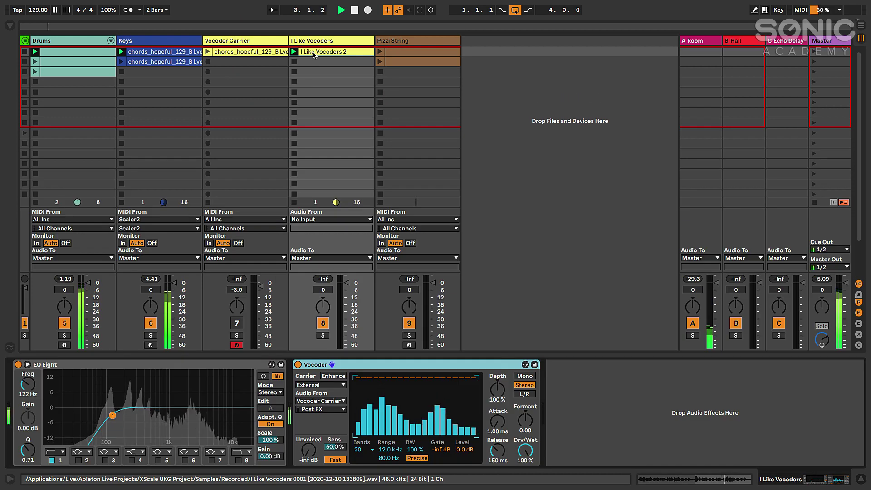
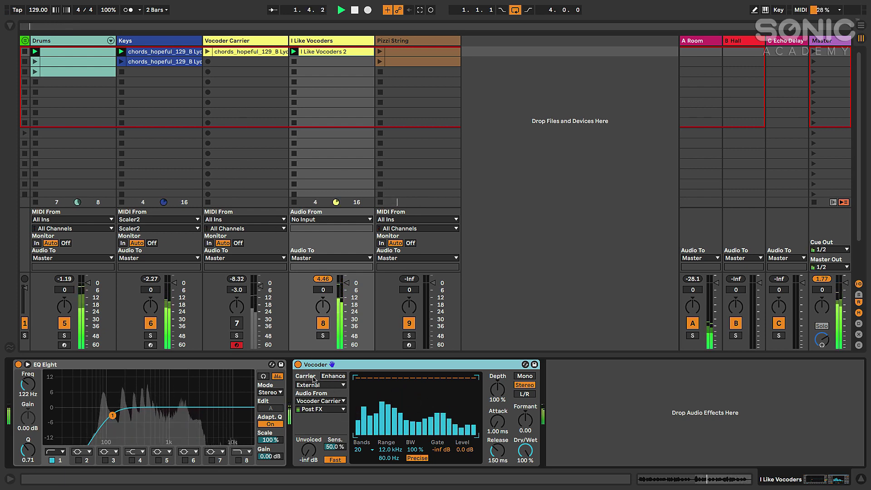
pyautogui.press('space')
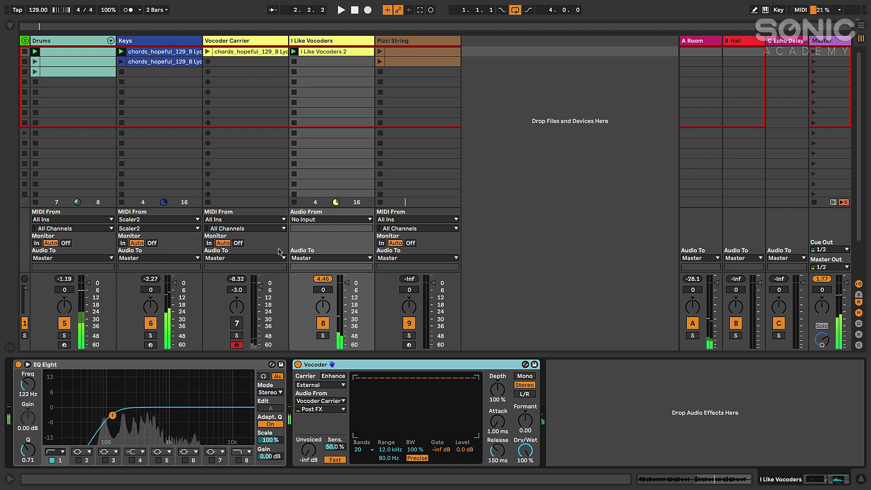
# Hide the track routing controls and open the Vocoder Carrier track's chords clip to show its notes.
pyautogui.click(243, 50)
pyautogui.hotkey('ctrl', 'alt', 'i')
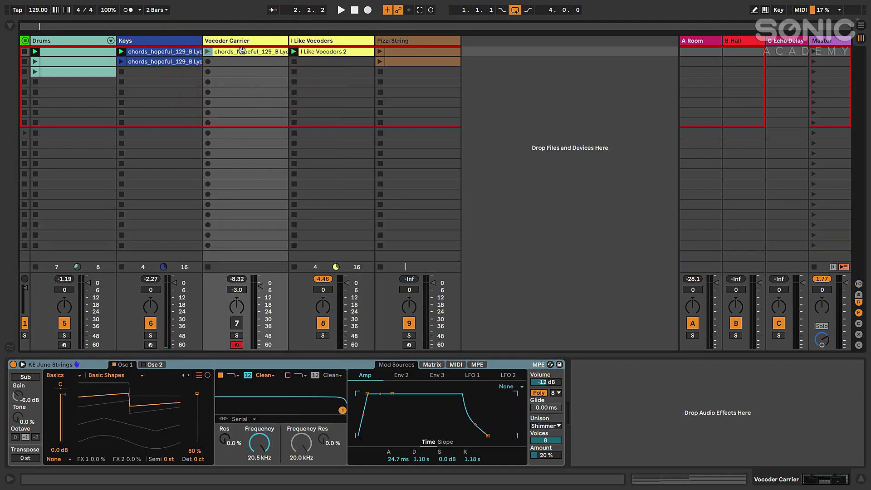
pyautogui.doubleClick(239, 51)
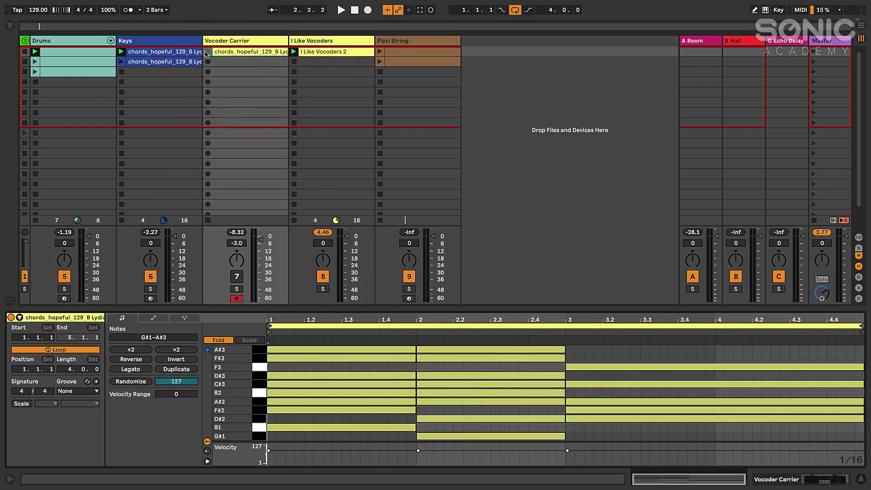
# Stop the Drums and Keys clips and launch the Vocoder Carrier track's chords clip.
pyautogui.click(124, 72)
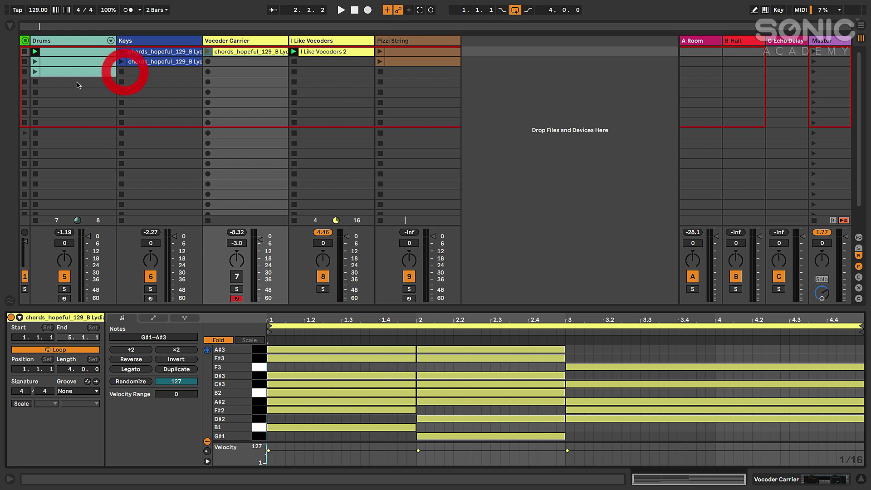
pyautogui.click(36, 82)
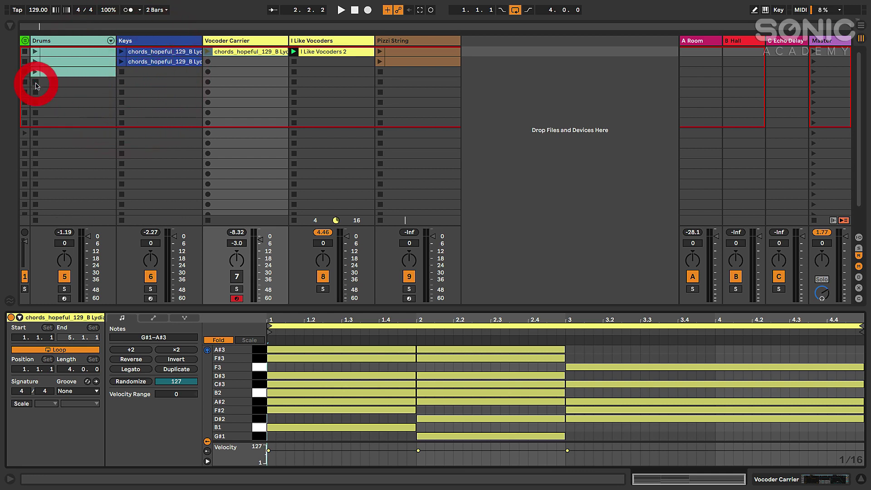
pyautogui.click(208, 51)
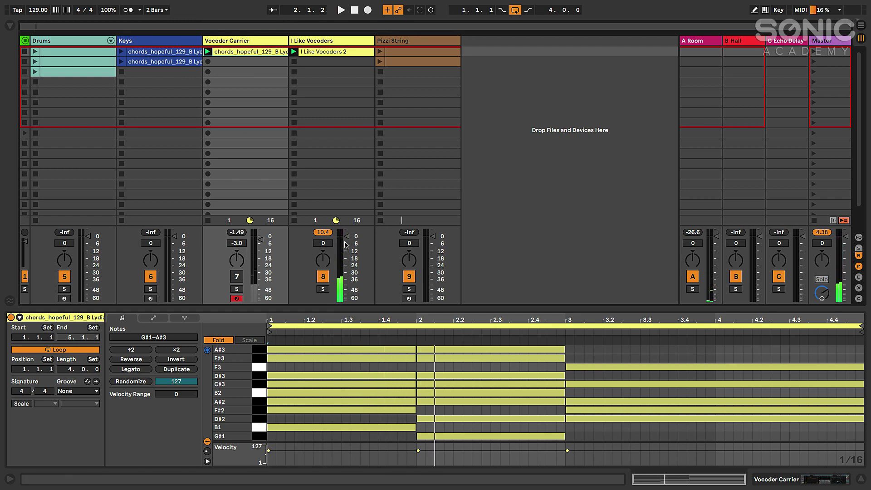
# Lower the I Like Vocoders track volume to -8.4 dB and play the set to check the level.
pyautogui.moveTo(348, 237); pyautogui.dragTo(347, 239)
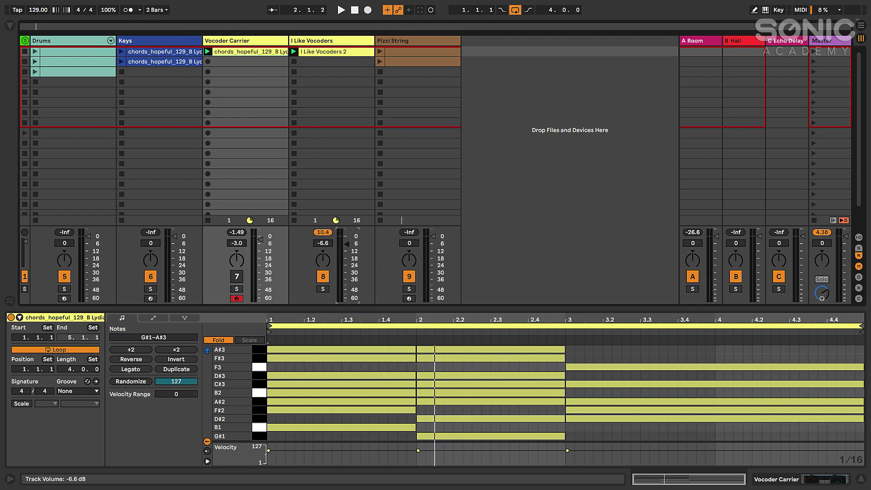
pyautogui.press('space')
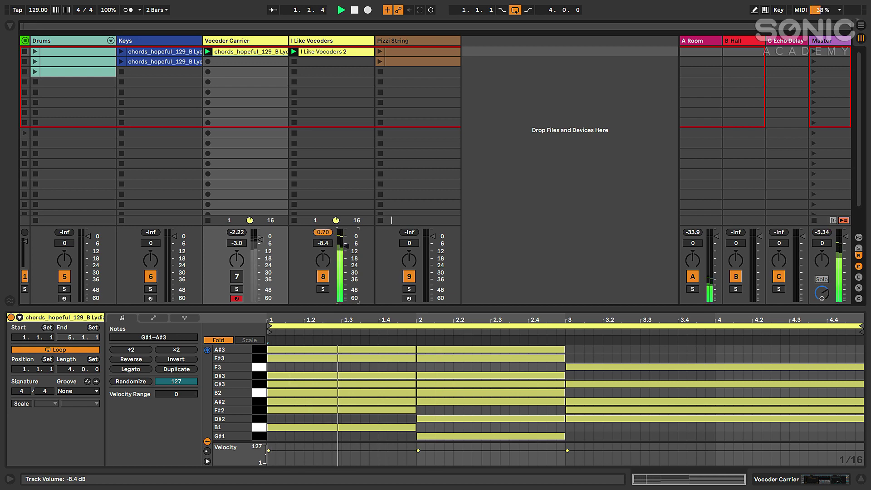
pyautogui.moveTo(347, 245); pyautogui.dragTo(347, 247)
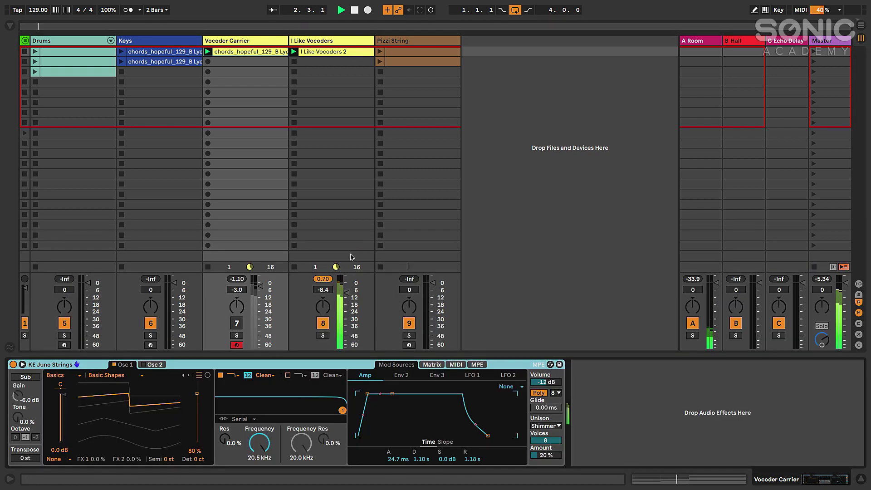
# Set the Vocoder's Level to -12 dB and reset the I Like Vocoders track volume to 0 dB.
pyautogui.click(328, 42)
pyautogui.click(328, 42)
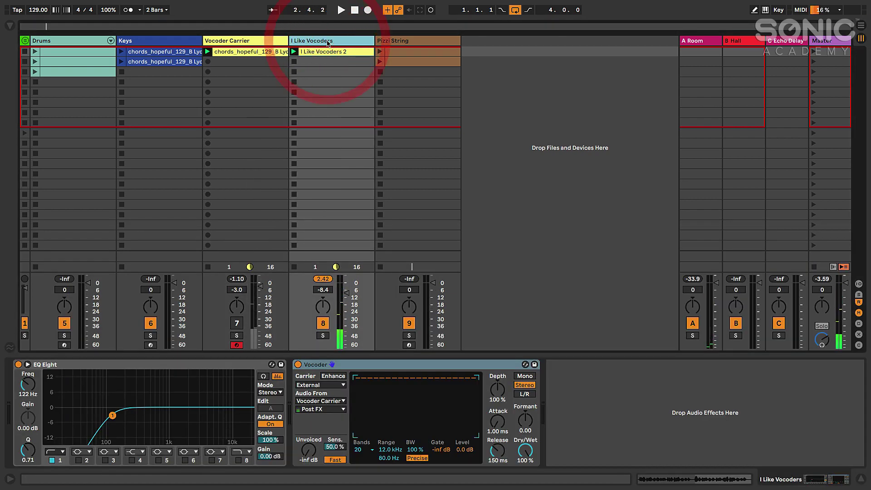
pyautogui.click(327, 40)
pyautogui.moveTo(472, 449); pyautogui.dragTo(472, 461)
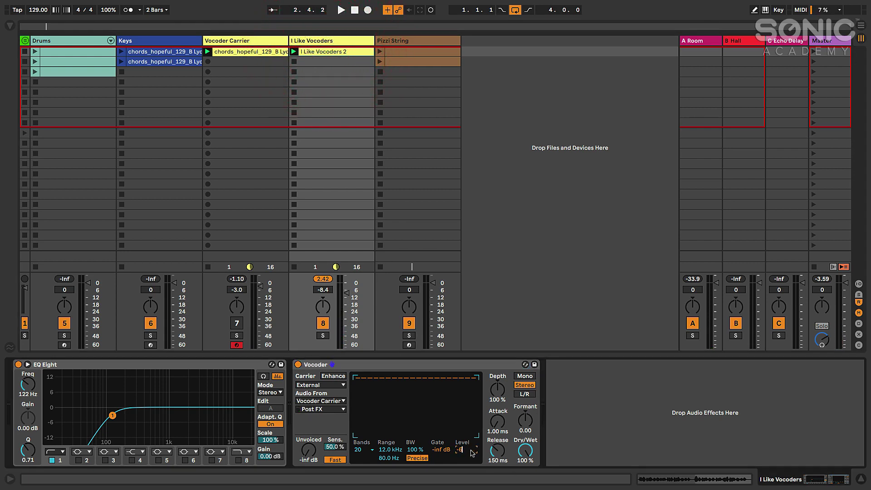
pyautogui.doubleClick(355, 294)
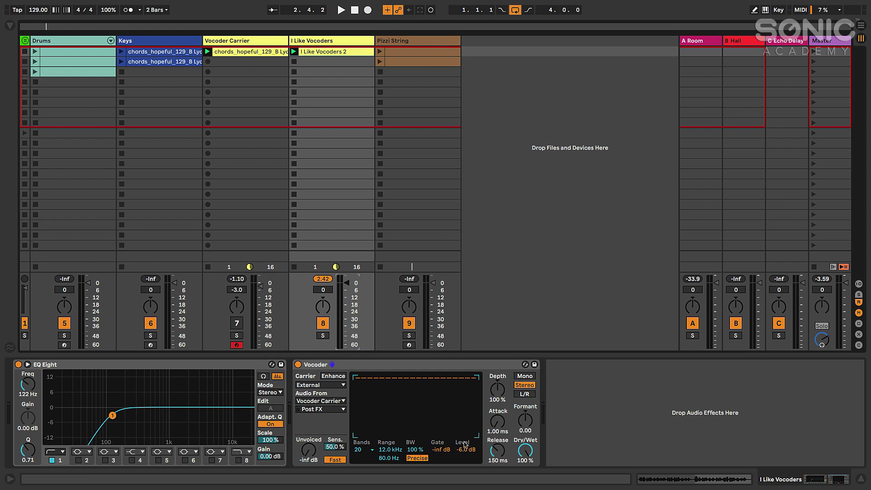
pyautogui.moveTo(466, 454); pyautogui.dragTo(466, 479)
# Play the vocoded vocal while viewing the carrier's chords clip and synth, and bring the vocal track's devices back into view.
pyautogui.press('space')
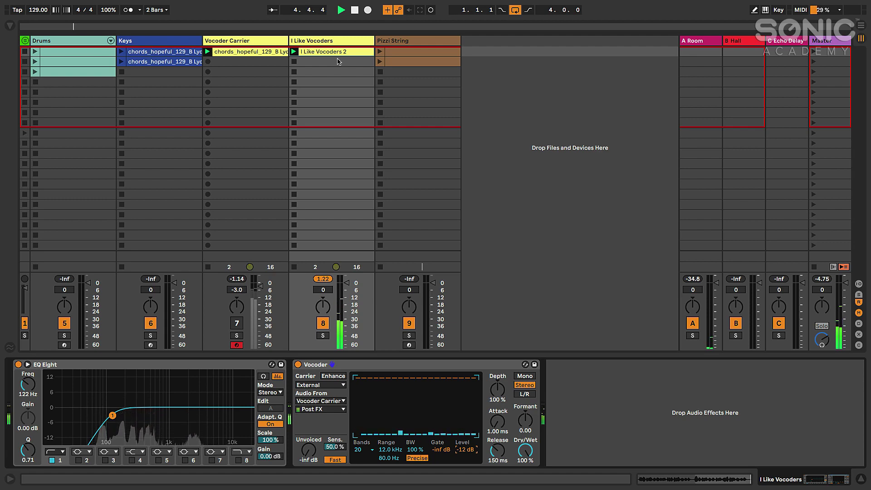
pyautogui.click(261, 51)
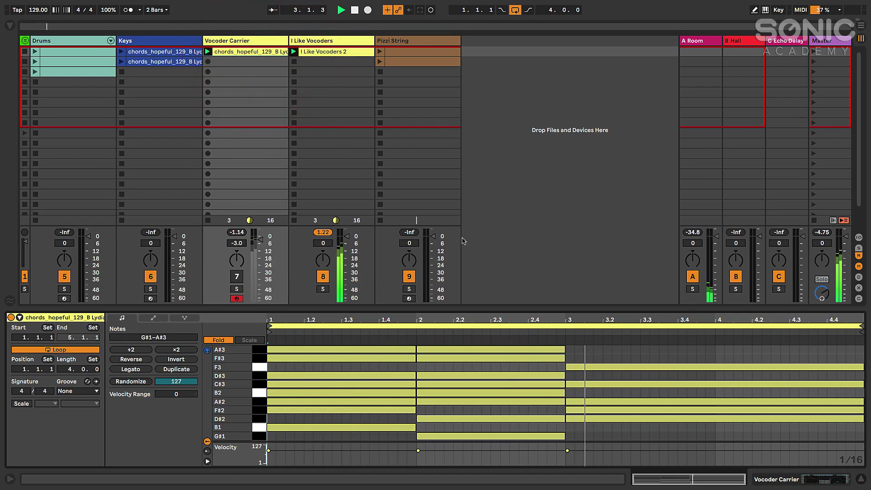
pyautogui.hotkey('shift', 'Tab')
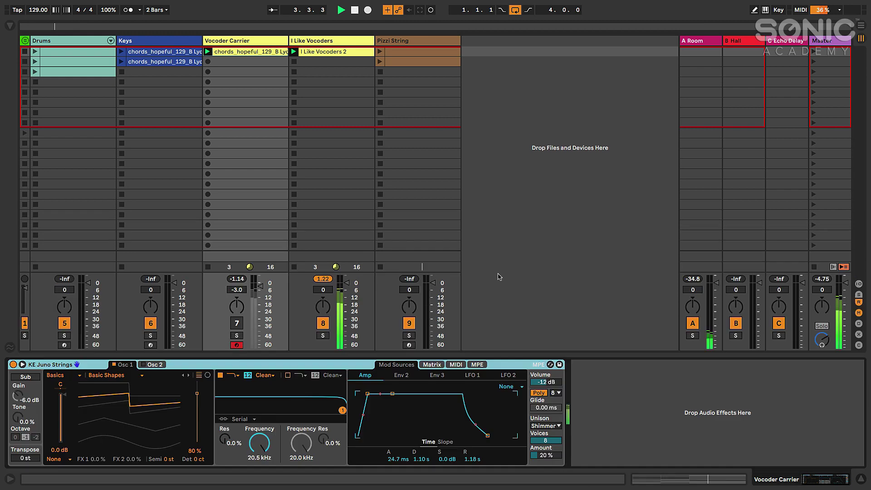
pyautogui.click(311, 42)
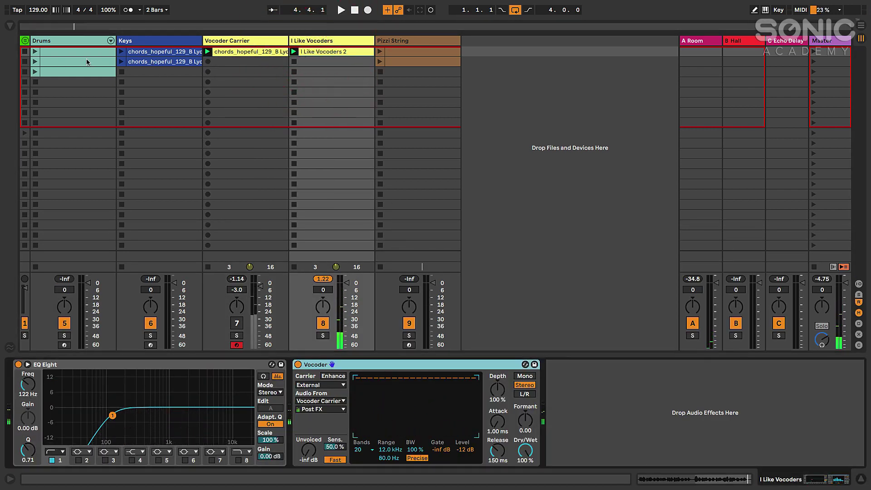
# Launch the first Drums and Keys clips and listen to the full set with the Vocoder shown before stopping.
pyautogui.click(35, 52)
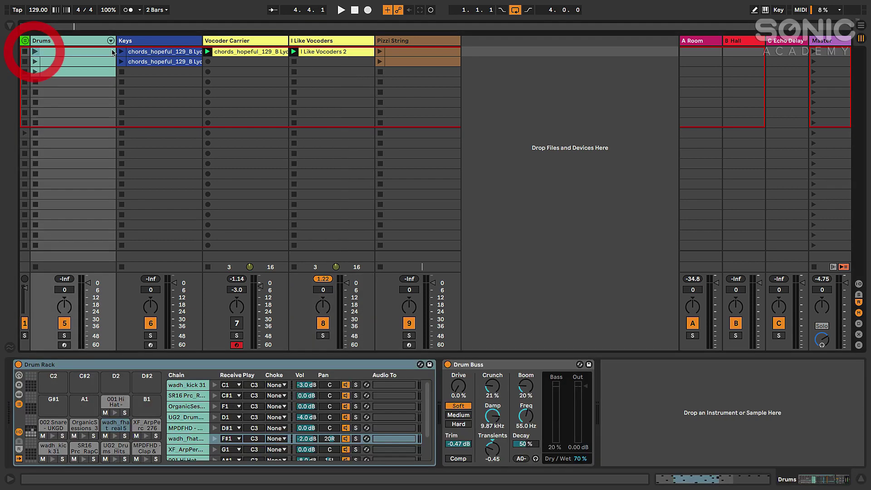
pyautogui.click(121, 52)
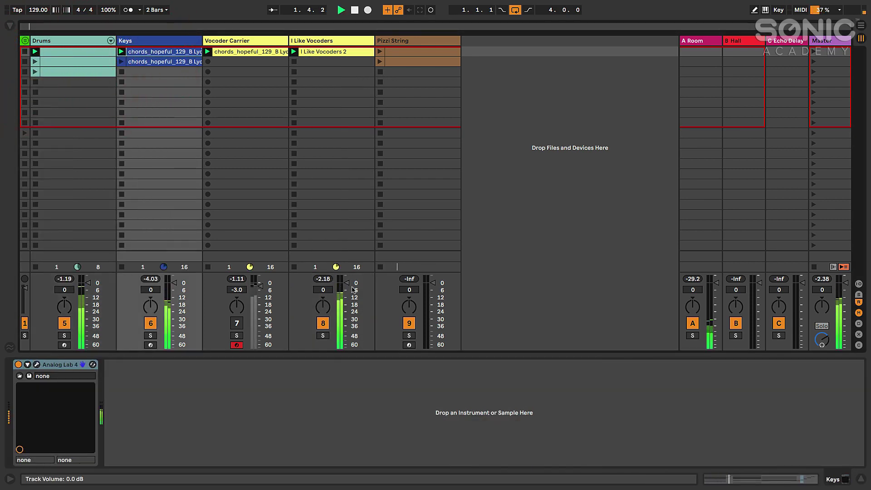
pyautogui.click(331, 41)
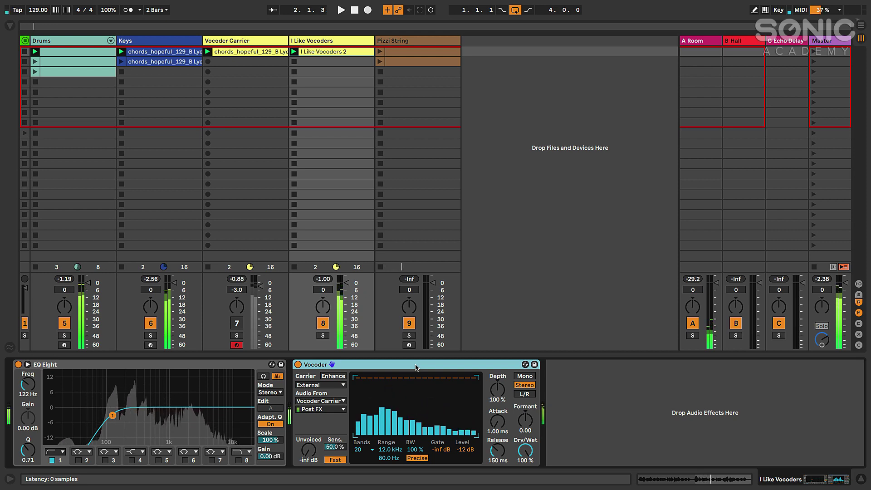
pyautogui.press('space')
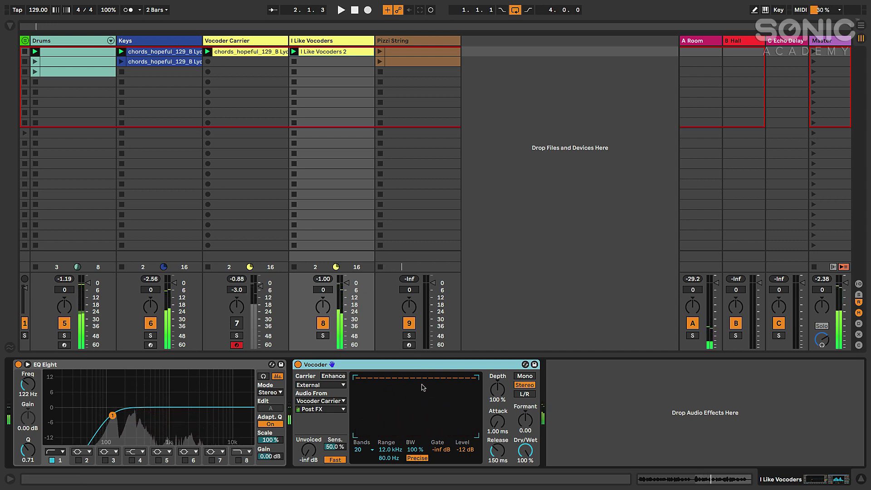
# Set the Vocoder's number of bands to 40.
pyautogui.click(360, 450)
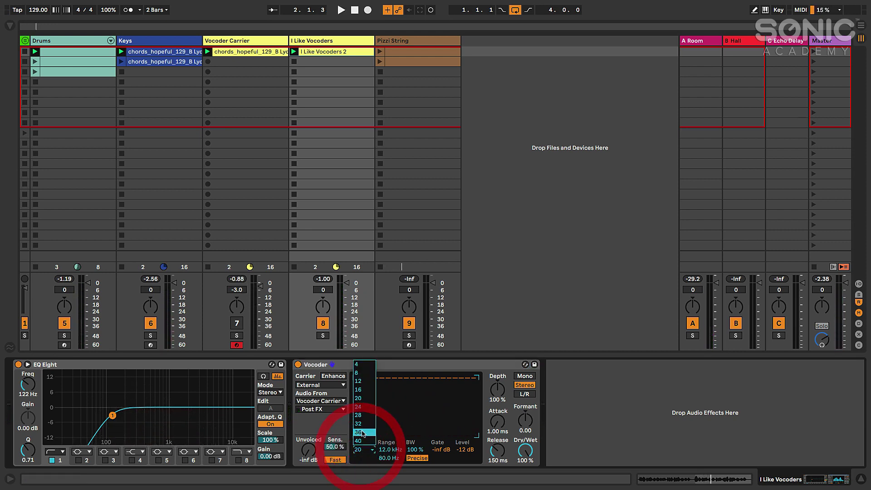
pyautogui.click(359, 437)
pyautogui.click(360, 450)
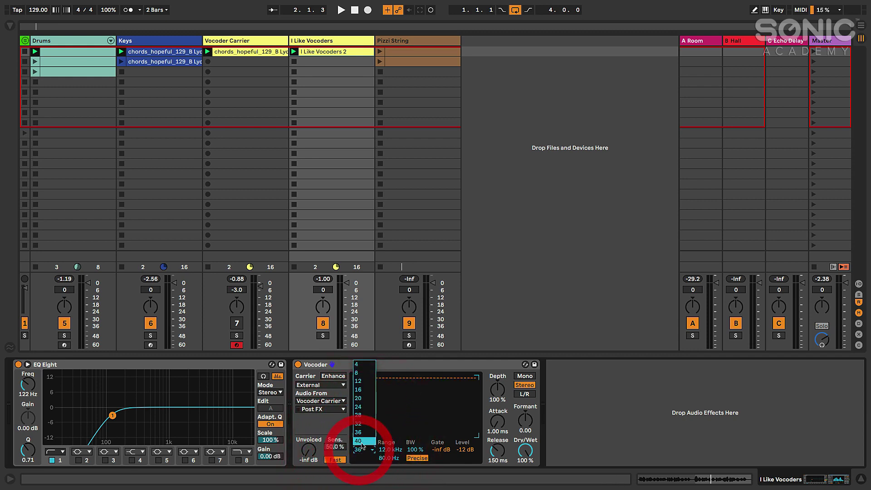
pyautogui.click(359, 439)
# Play the set and audition the Vocoder's Depth at 142% and 45%.
pyautogui.press('space')
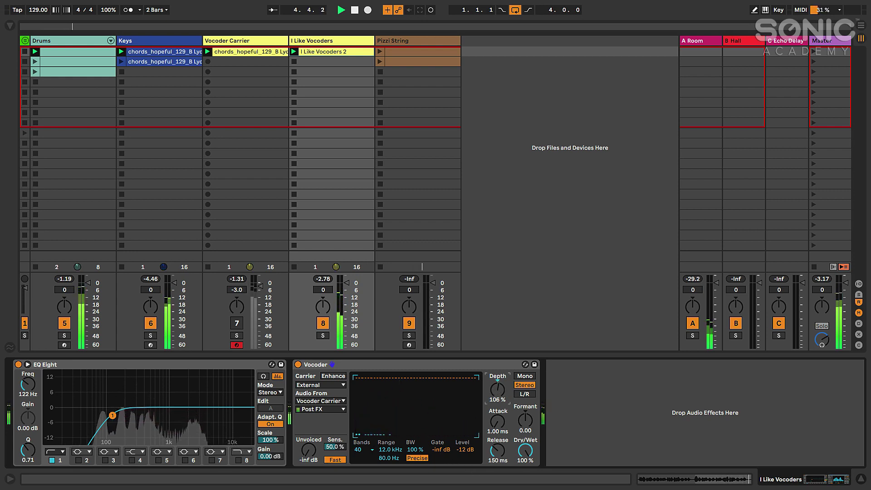
pyautogui.moveTo(498, 389); pyautogui.dragTo(498, 370)
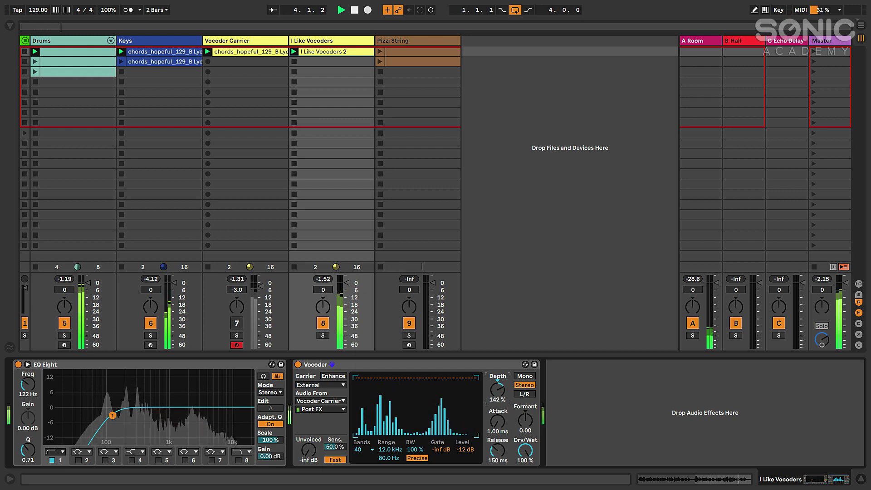
pyautogui.moveTo(498, 389); pyautogui.dragTo(497, 431)
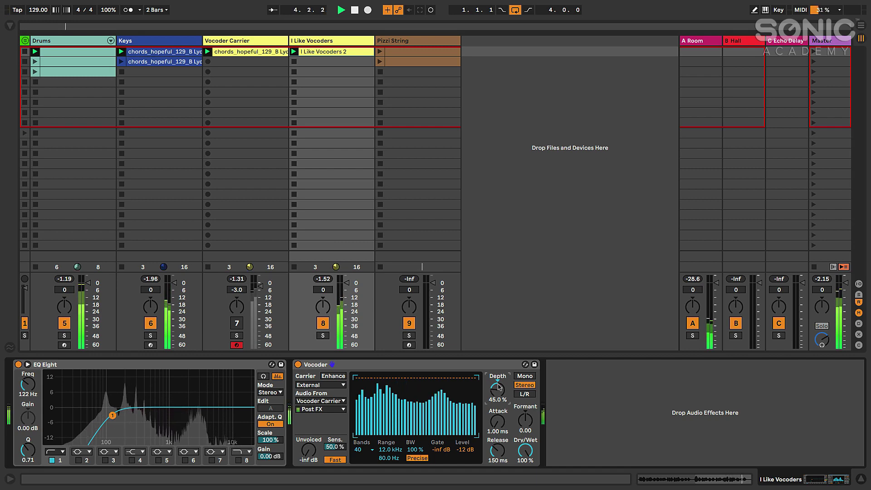
# Check the vocal clip's waveform, and set the Vocoder's Depth to 93% and its bandwidth to 53% during playback.
pyautogui.click(321, 51)
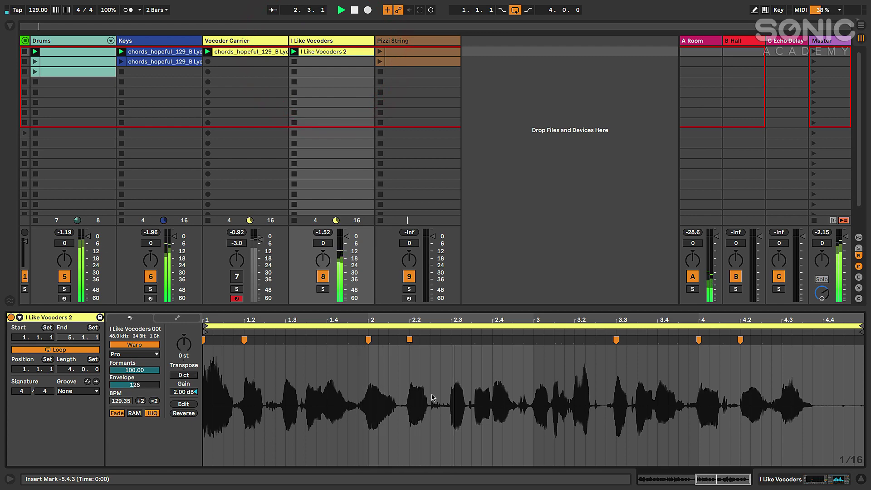
pyautogui.hotkey('shift', 'Tab')
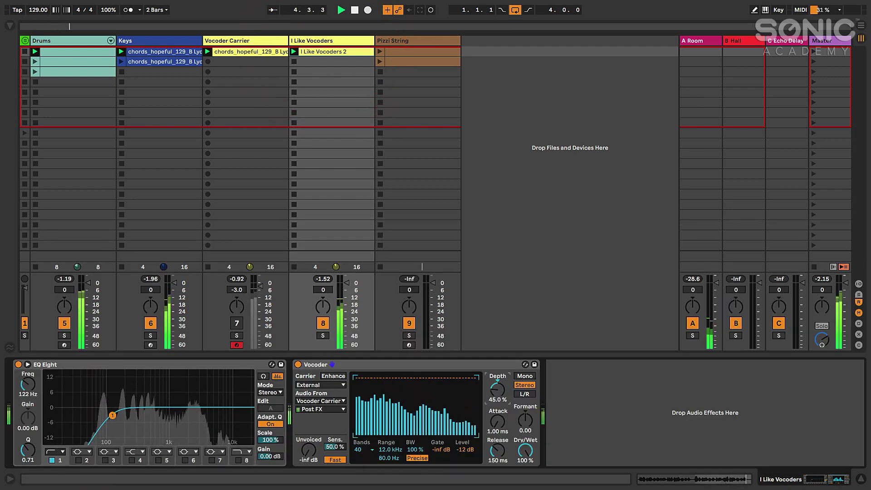
pyautogui.moveTo(498, 389); pyautogui.dragTo(498, 369)
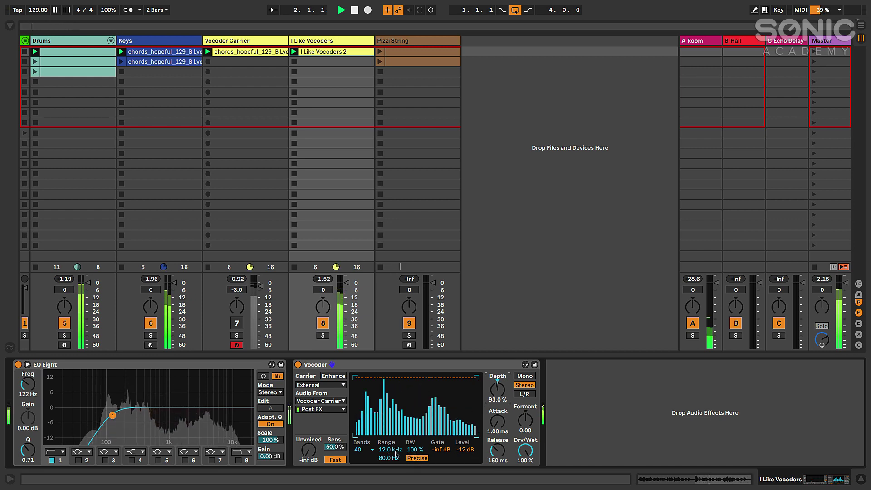
pyautogui.moveTo(416, 452); pyautogui.dragTo(415, 460)
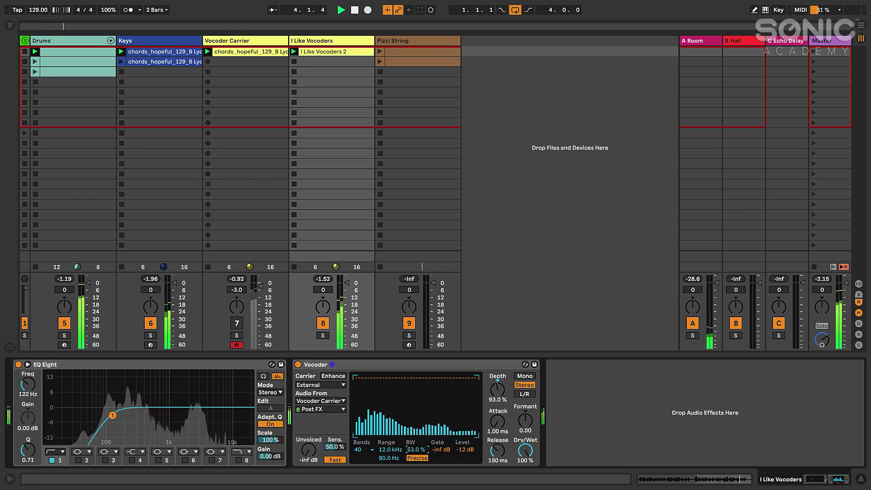
# Raise the Vocoder's bandwidth to 100% and set its Attack to 7.60 ms during playback.
pyautogui.moveTo(415, 460); pyautogui.dragTo(415, 462)
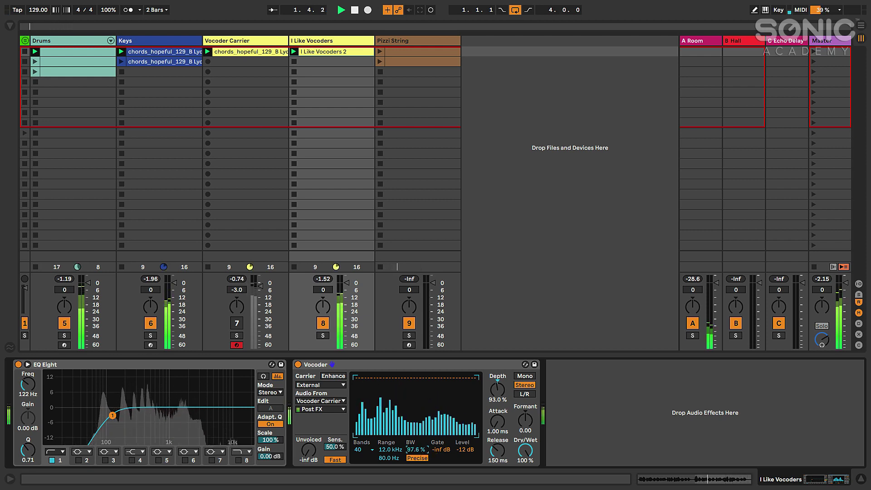
pyautogui.moveTo(415, 449); pyautogui.dragTo(415, 441)
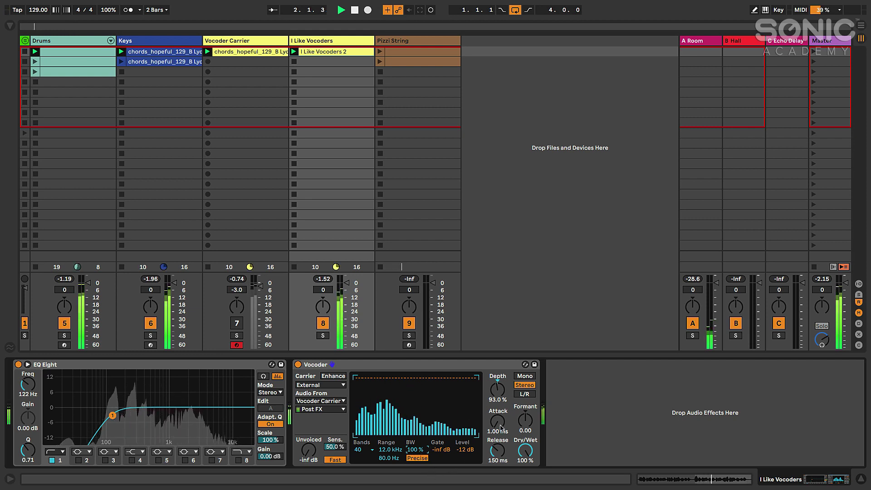
pyautogui.moveTo(498, 421); pyautogui.dragTo(498, 406)
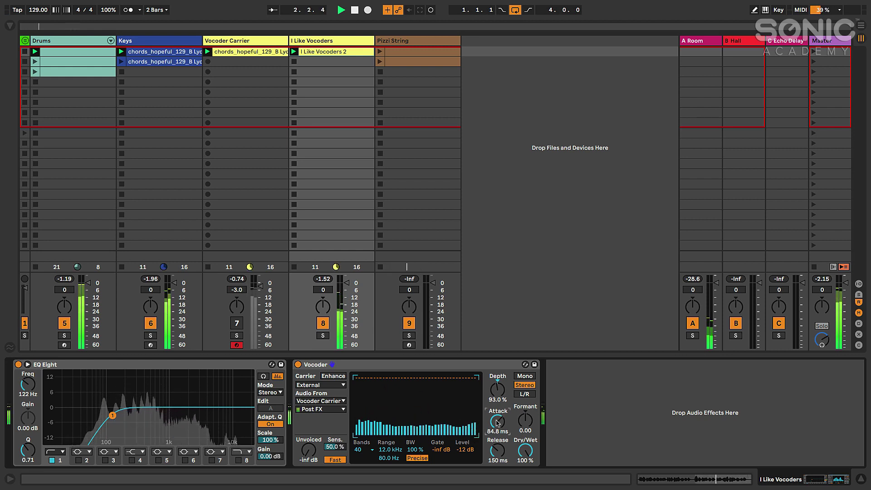
pyautogui.moveTo(498, 422); pyautogui.dragTo(498, 455)
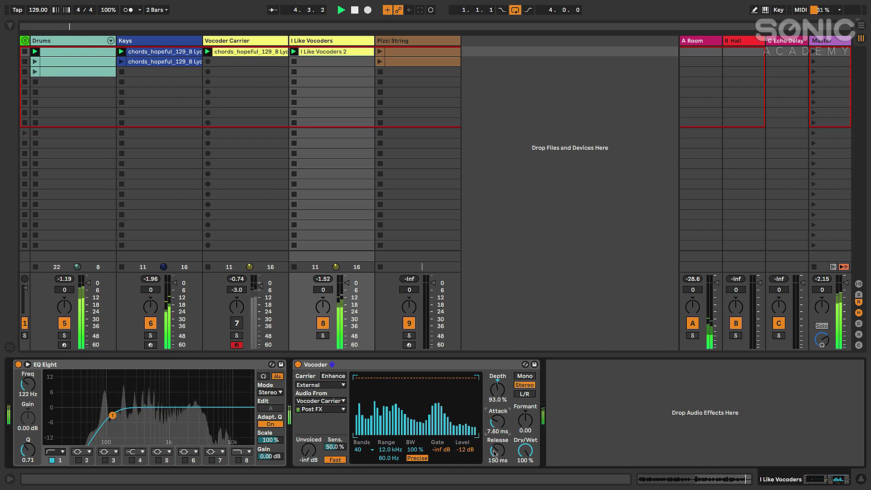
# Set the Vocoder's Release to 1.10 s and, after auditioning higher Formant shifts, settle the Formant at 5.00.
pyautogui.moveTo(495, 456); pyautogui.dragTo(495, 438)
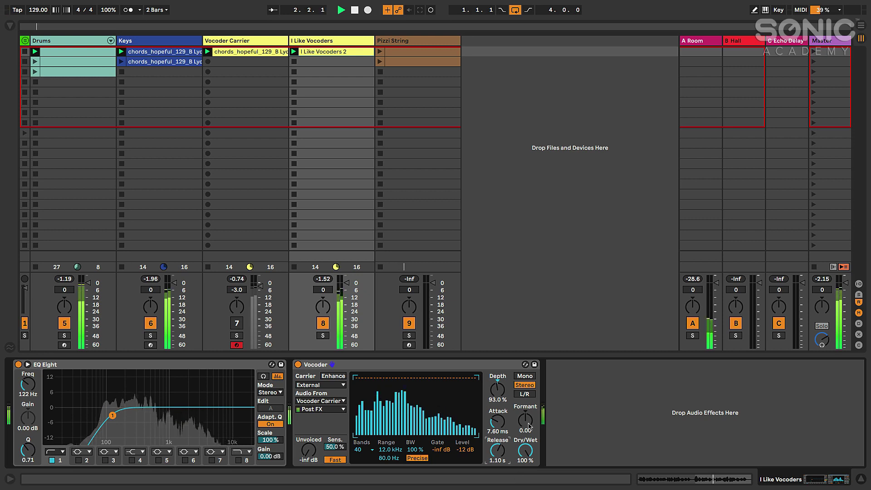
pyautogui.moveTo(528, 426); pyautogui.dragTo(528, 409)
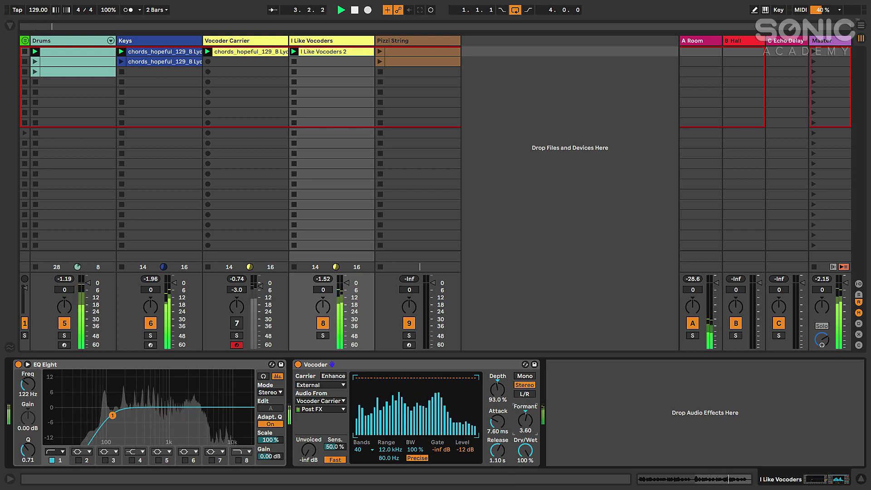
pyautogui.moveTo(526, 420); pyautogui.dragTo(525, 447)
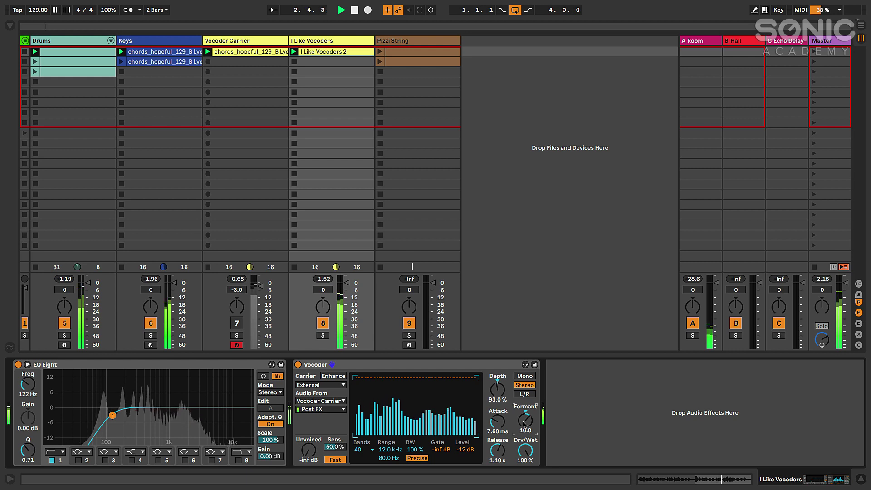
pyautogui.moveTo(525, 424); pyautogui.dragTo(524, 430)
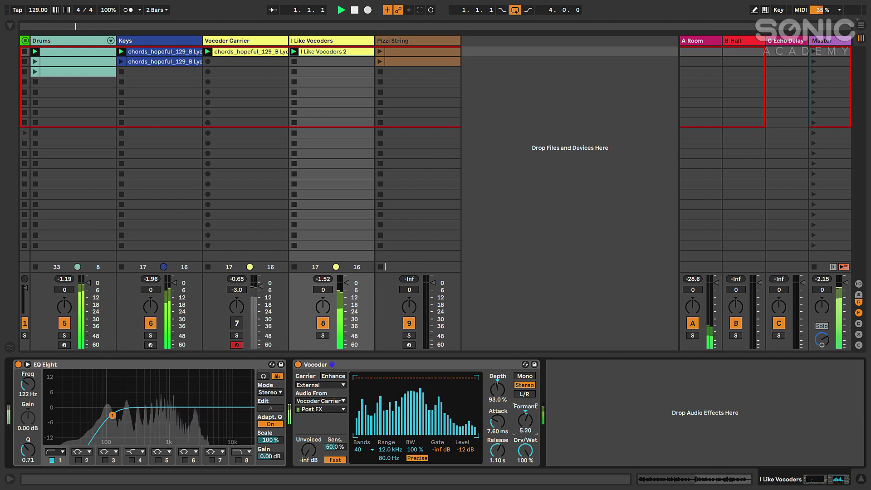
pyautogui.moveTo(525, 430); pyautogui.dragTo(525, 433)
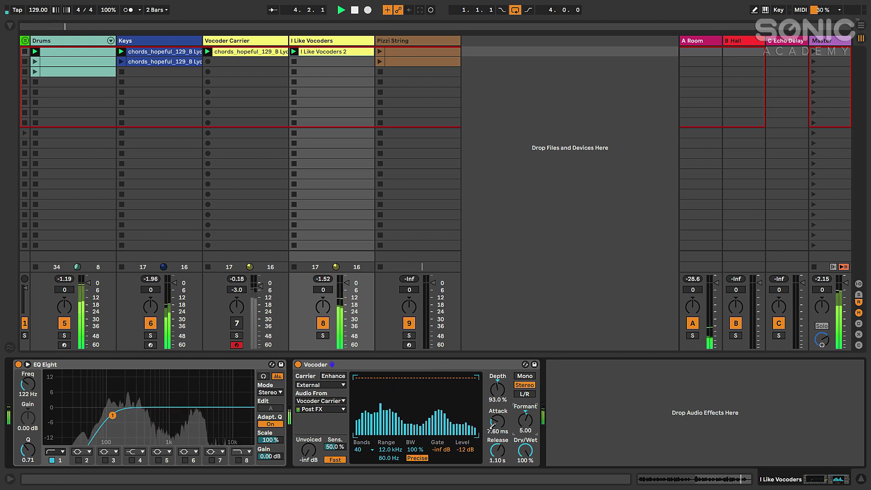
# Audition the Vocoder's Dry/Wet at 51% and return it to 100%.
pyautogui.moveTo(524, 450); pyautogui.dragTo(524, 485)
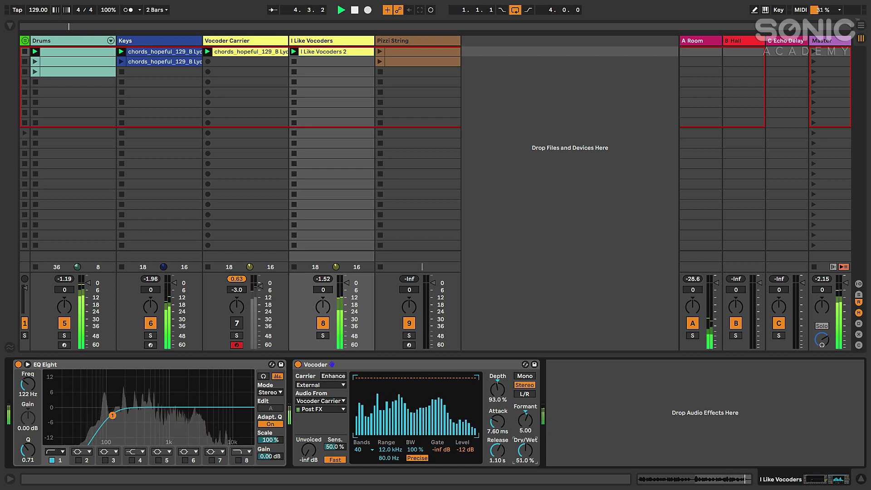
pyautogui.moveTo(525, 485); pyautogui.dragTo(525, 466)
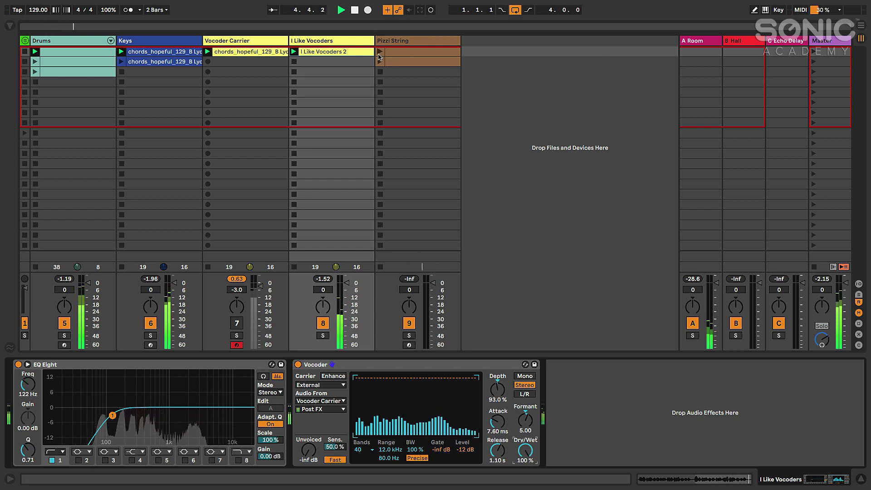
# Launch the first Pizzi String clip and lower the Keys track's volume to -5.0 dB.
pyautogui.click(380, 52)
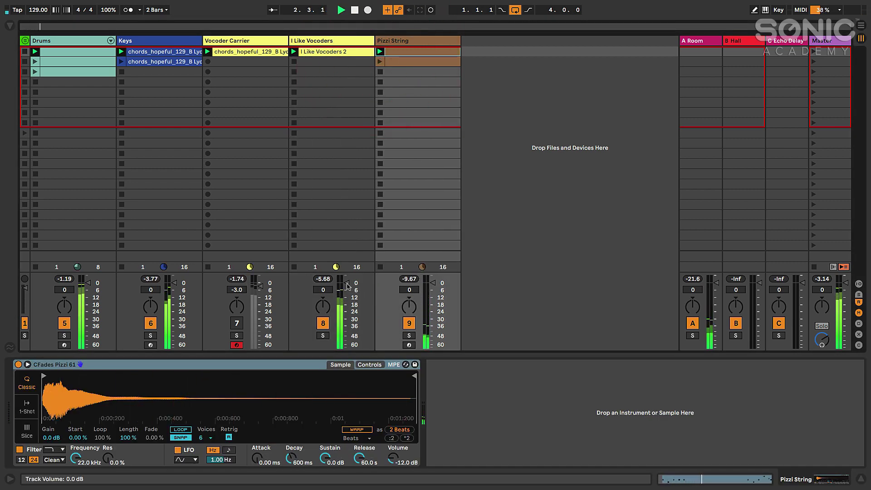
pyautogui.moveTo(347, 286); pyautogui.dragTo(347, 285)
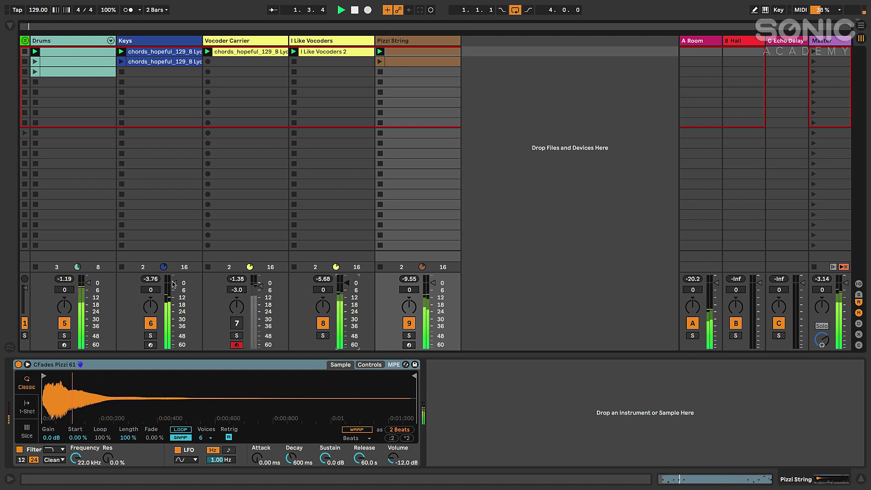
pyautogui.click(174, 283)
pyautogui.moveTo(174, 283); pyautogui.dragTo(174, 288)
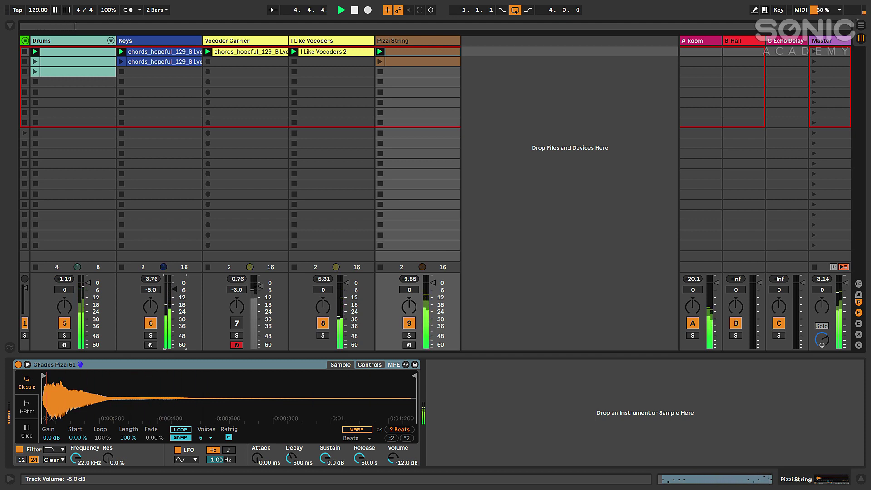
# Stop playback on the vocal track's devices and look at the Vocoder Carrier's synth before returning to the Vocoder.
pyautogui.click(320, 42)
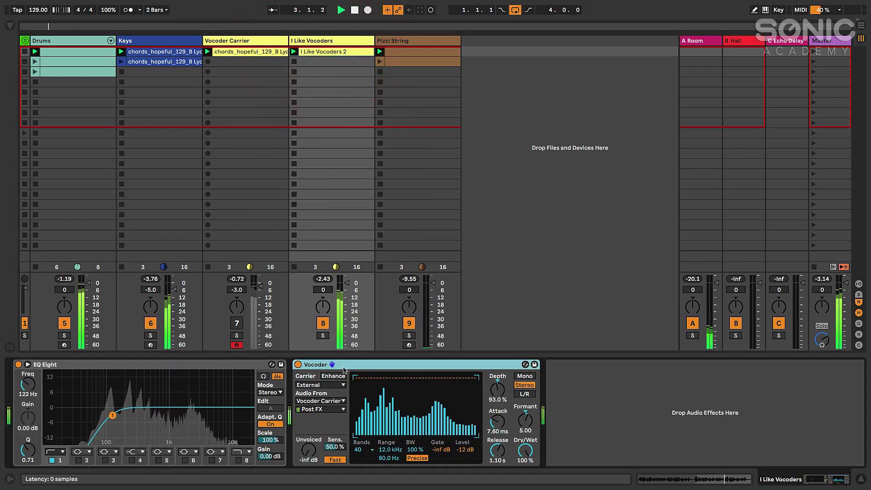
pyautogui.press('space')
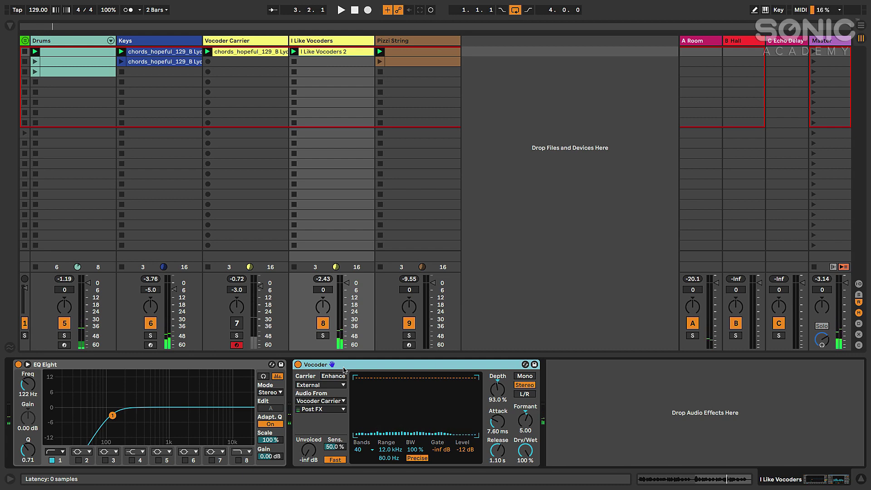
pyautogui.click(230, 42)
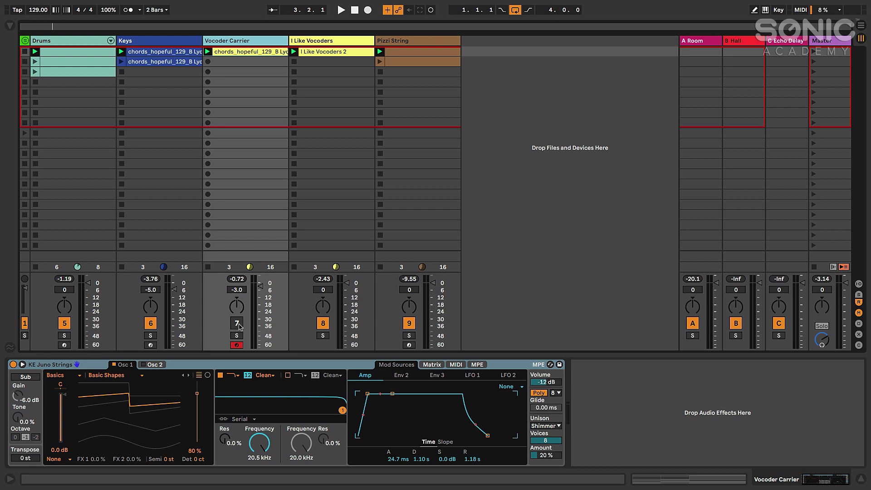
pyautogui.click(308, 41)
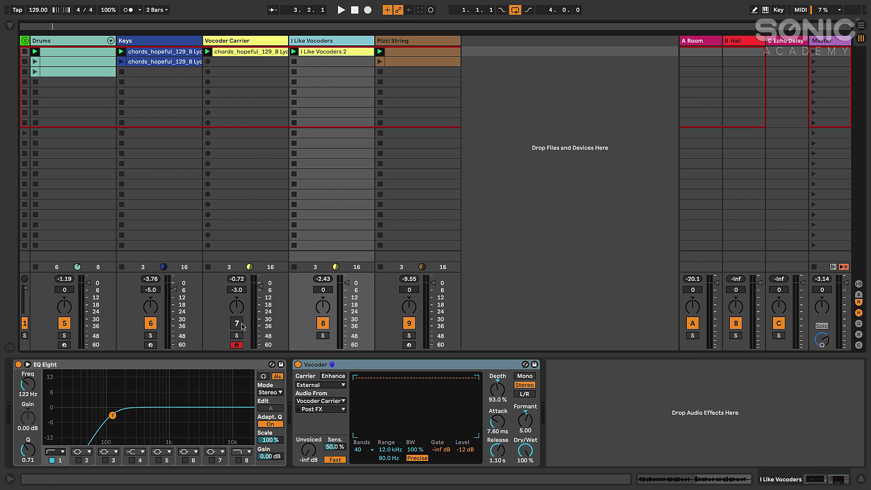
# Unmute the Vocoder Carrier track, play the set to hear the raw carrier chords, and mute the track again.
pyautogui.click(237, 323)
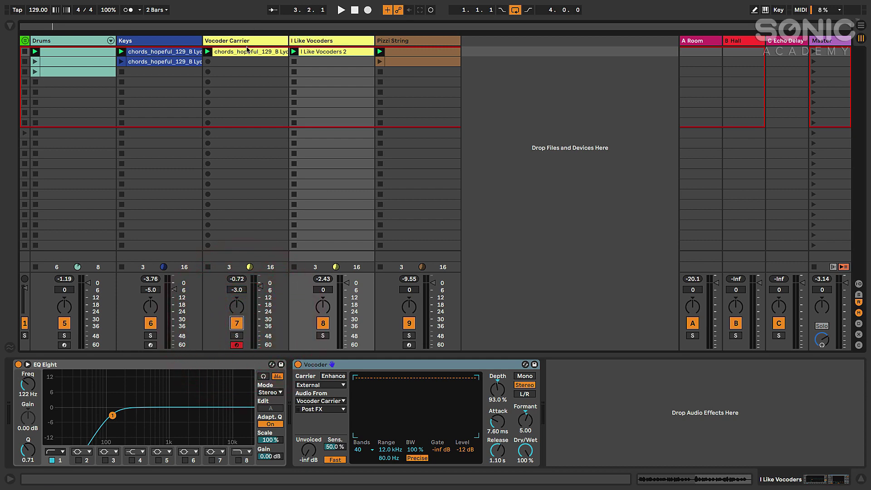
pyautogui.click(246, 48)
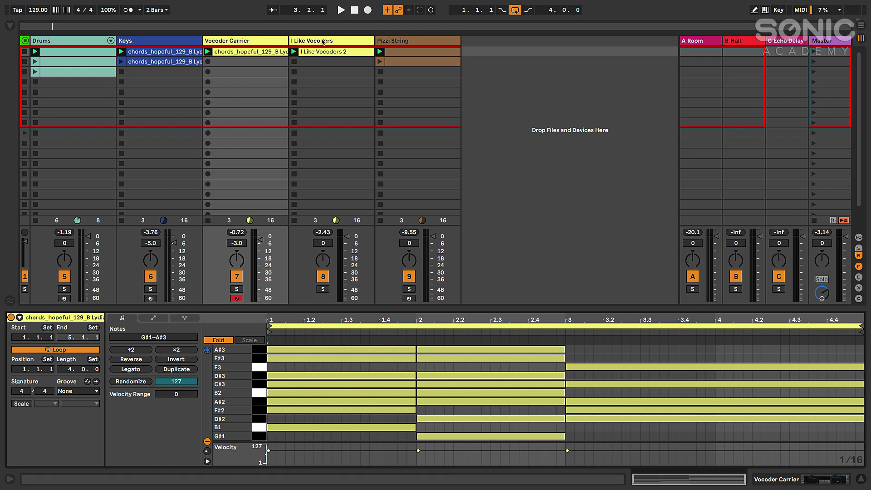
pyautogui.click(323, 51)
pyautogui.click(268, 41)
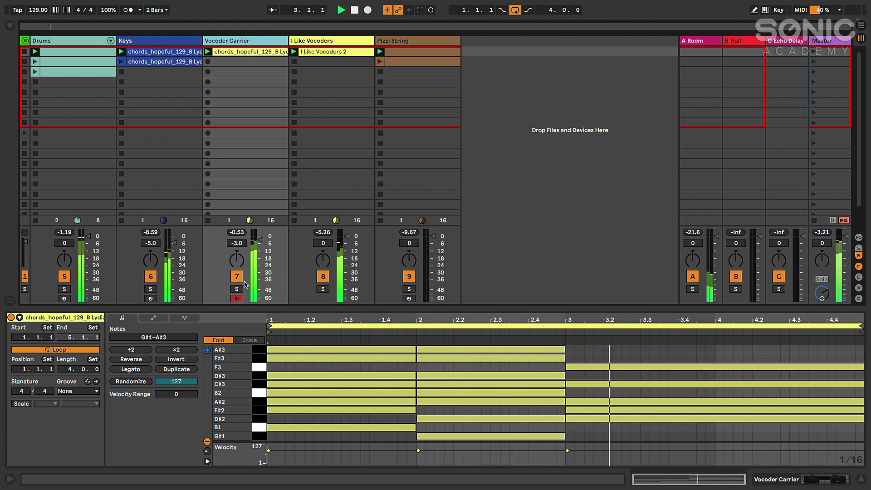
pyautogui.press('space')
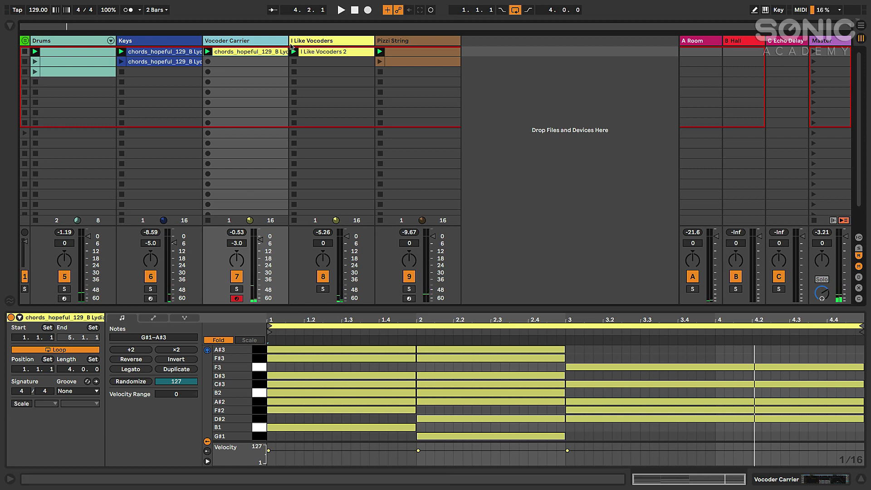
pyautogui.click(237, 277)
# Show the I Like Vocoders track's devices and listen to the full set with the carrier muted before stopping.
pyautogui.doubleClick(320, 44)
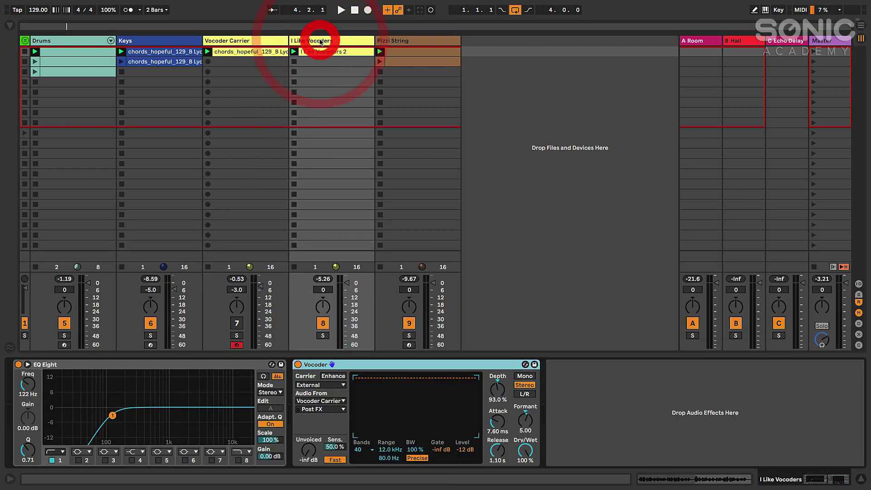
pyautogui.press('space')
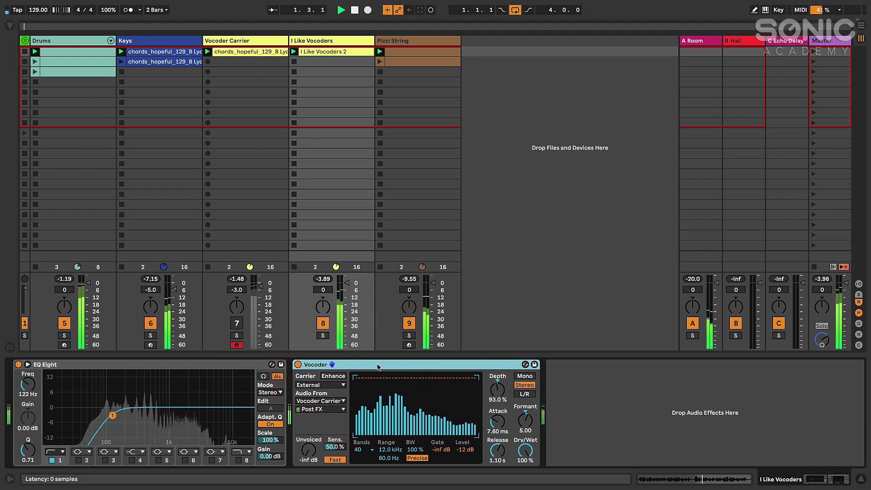
pyautogui.press('space')
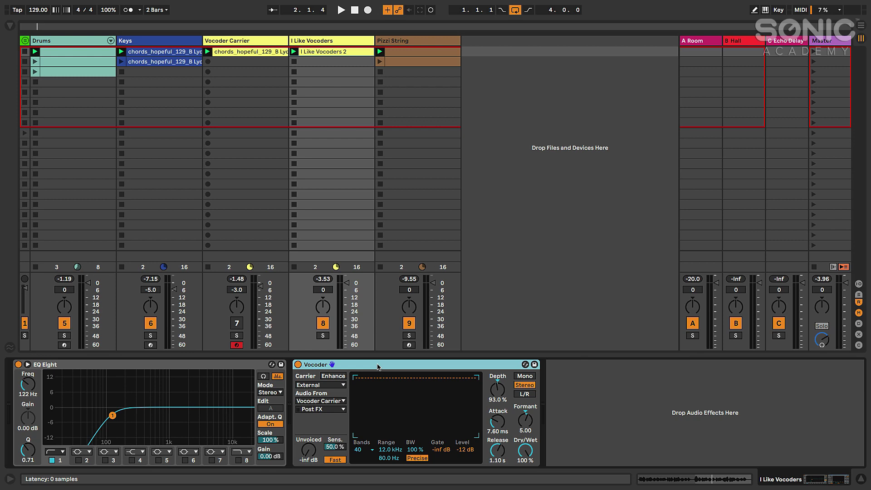
# Review the Vocoder's available carrier types, keeping External as the carrier.
pyautogui.click(313, 385)
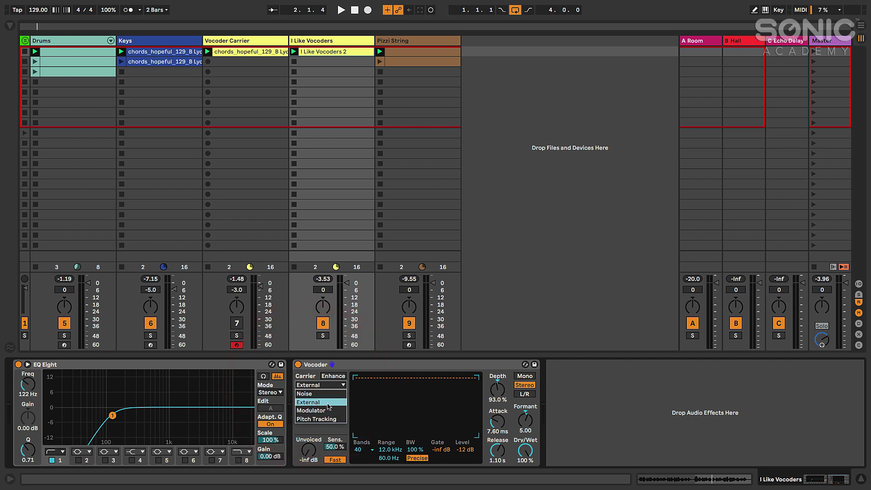
pyautogui.click(320, 403)
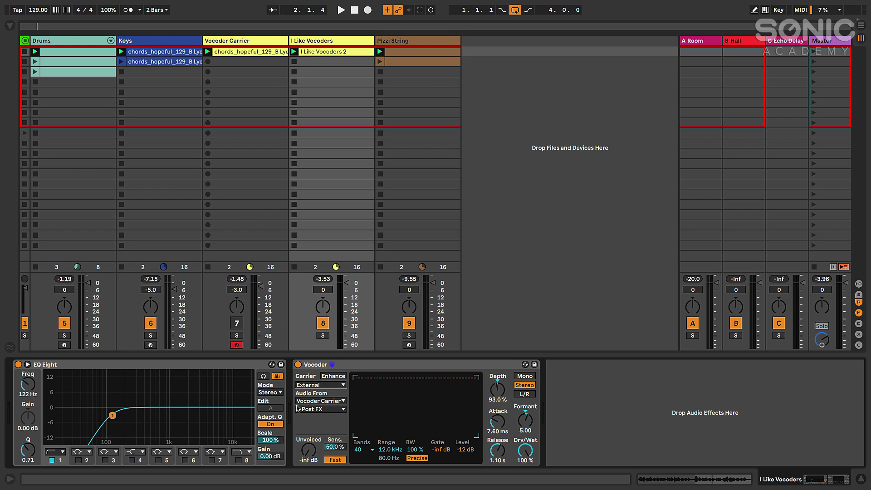
pyautogui.click(318, 386)
pyautogui.click(317, 386)
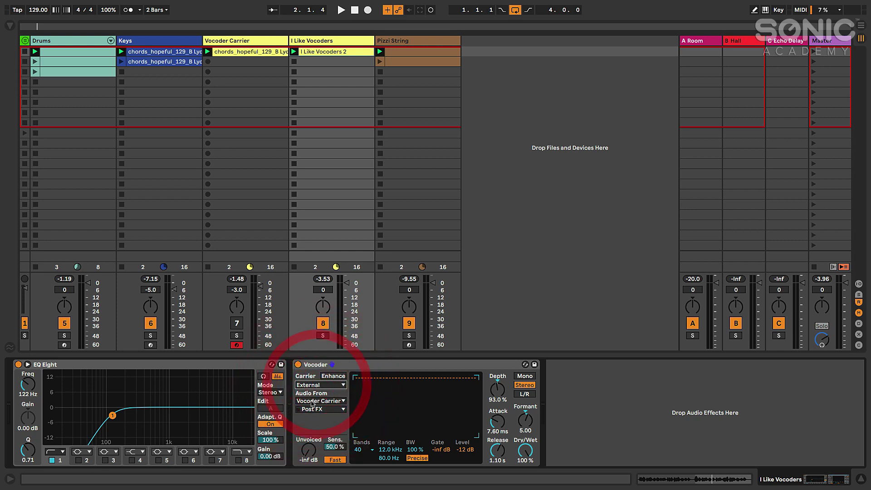